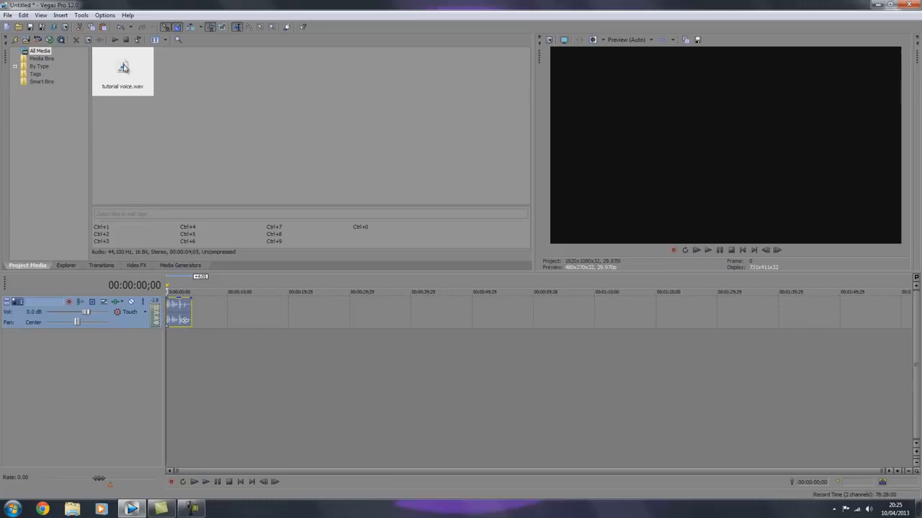
- Add a black Solid Color generated clip at the timeline start on a new video track above the voice audio
{"action": "key", "text": "alt+9"}
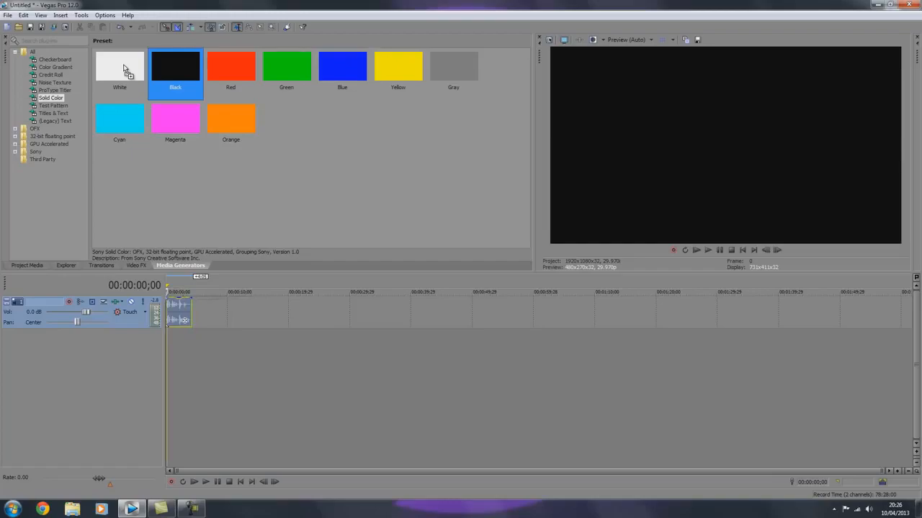
{"action": "left_click_drag", "start_coordinate": [174, 68], "coordinate": [175, 360]}
{"action": "left_click", "coordinate": [579, 180]}
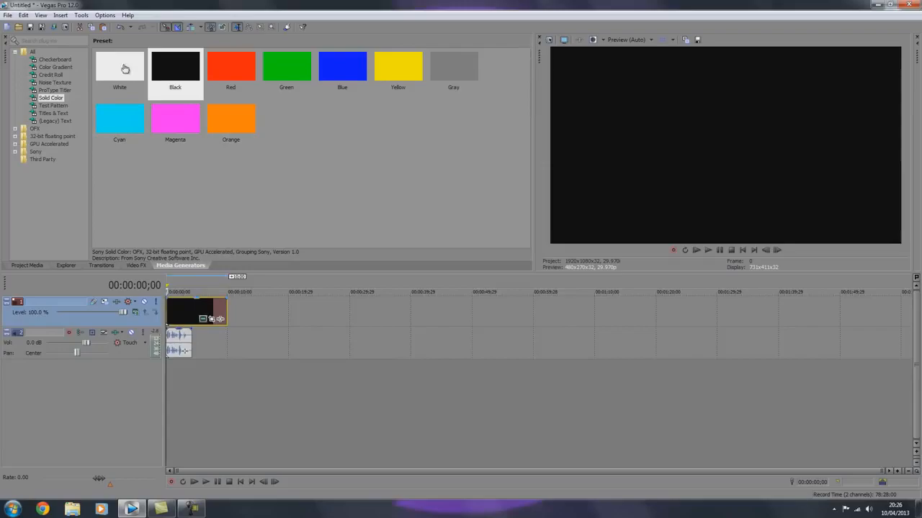
- Change the solid color clip's color to light blue (0.0, 0.82, 0.91, 1.0)
{"action": "left_click", "coordinate": [203, 319]}
{"action": "left_click", "coordinate": [401, 249]}
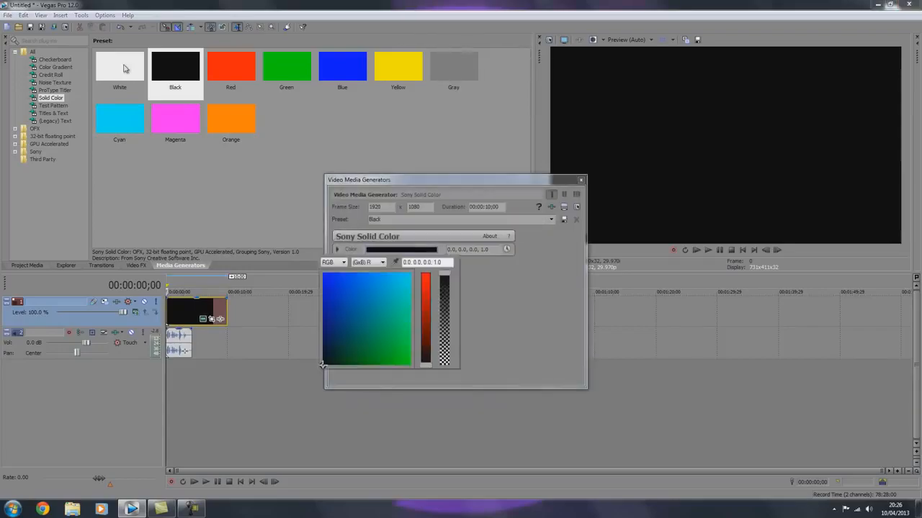
{"action": "left_click", "coordinate": [390, 307]}
{"action": "left_click_drag", "start_coordinate": [390, 307], "coordinate": [396, 303]}
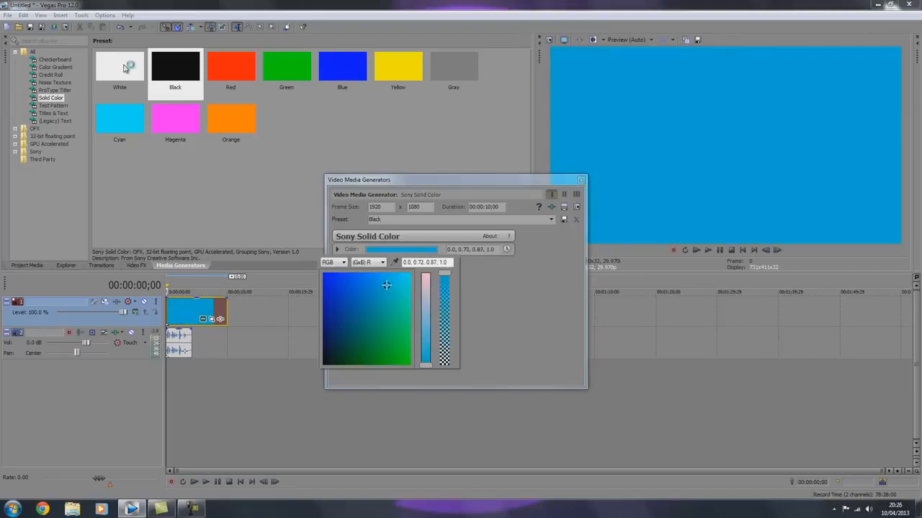
{"action": "left_click_drag", "start_coordinate": [386, 285], "coordinate": [324, 282]}
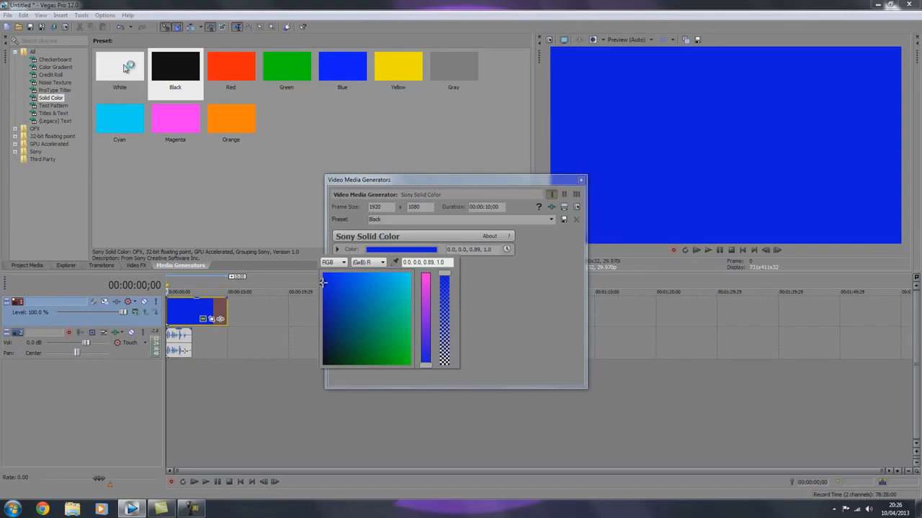
{"action": "mouse_move", "coordinate": [324, 282]}
{"action": "left_mouse_down"}
{"action": "mouse_move", "coordinate": [385, 292]}
{"action": "mouse_move", "coordinate": [394, 281]}
{"action": "left_mouse_up"}
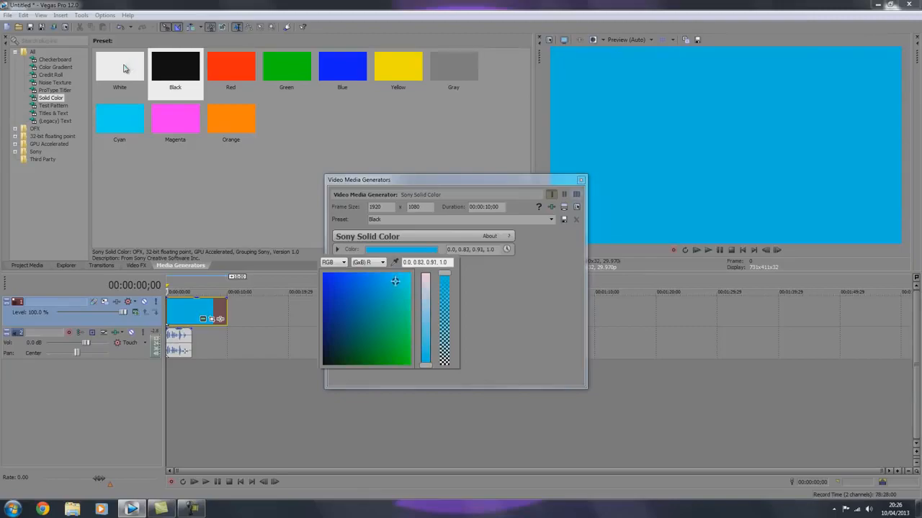
{"action": "left_click", "coordinate": [123, 69]}
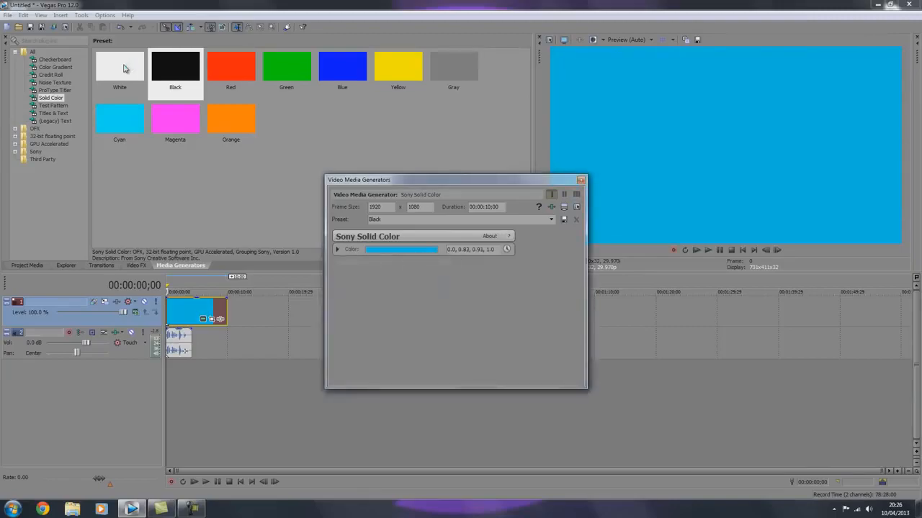
{"action": "key", "text": "Escape"}
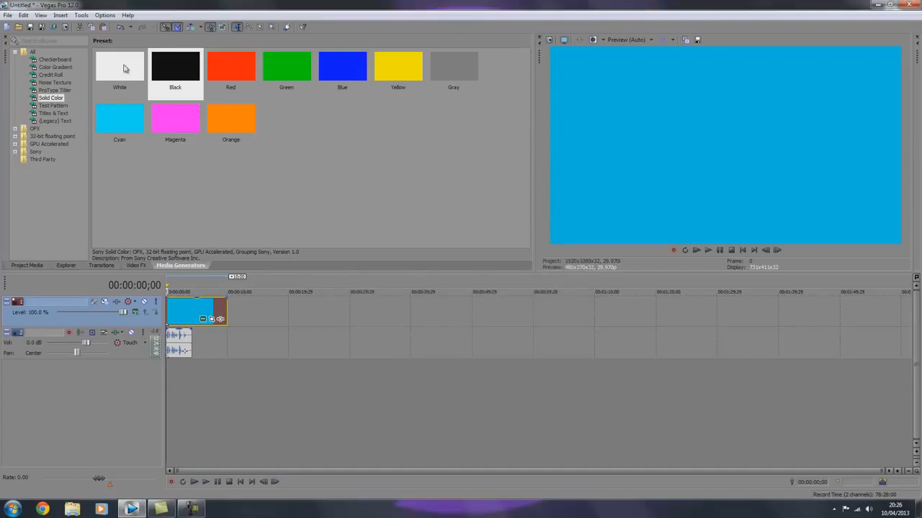
- Trim the blue clip to end together with the voice audio, and play back the voice audio
{"action": "left_click_drag", "start_coordinate": [227, 311], "coordinate": [191, 311]}
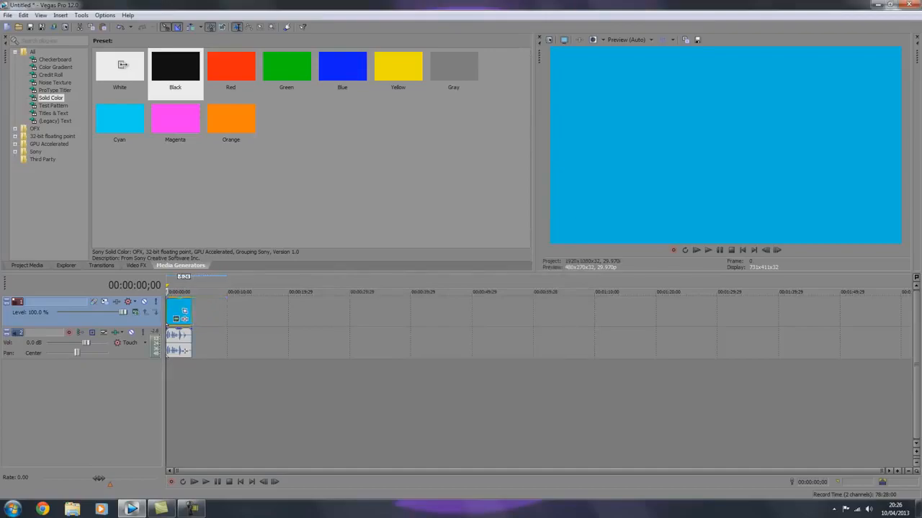
{"action": "key", "text": "Up"}
{"action": "key", "text": "Up"}
{"action": "key", "text": "Up"}
{"action": "key", "text": "Up"}
{"action": "key", "text": "Up"}
{"action": "key", "text": "Up"}
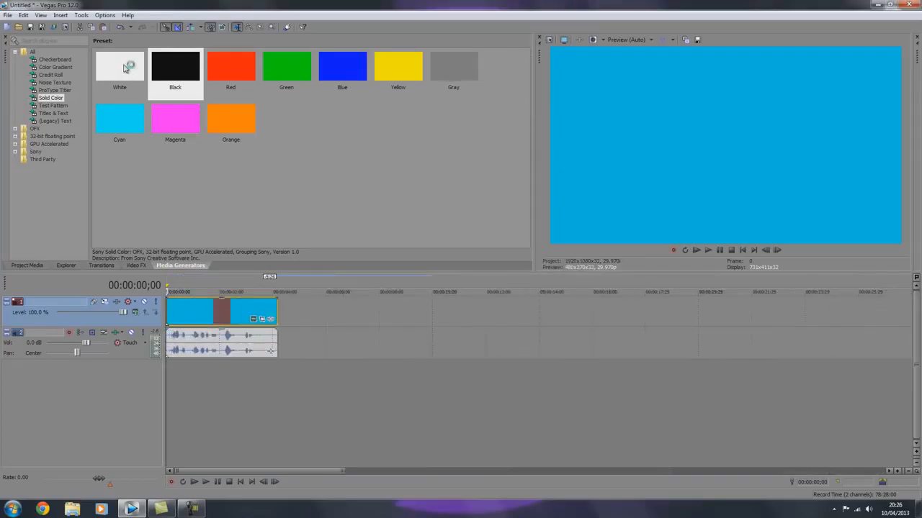
{"action": "left_click", "coordinate": [169, 337]}
{"action": "key", "text": "space"}
{"action": "key", "text": "space"}
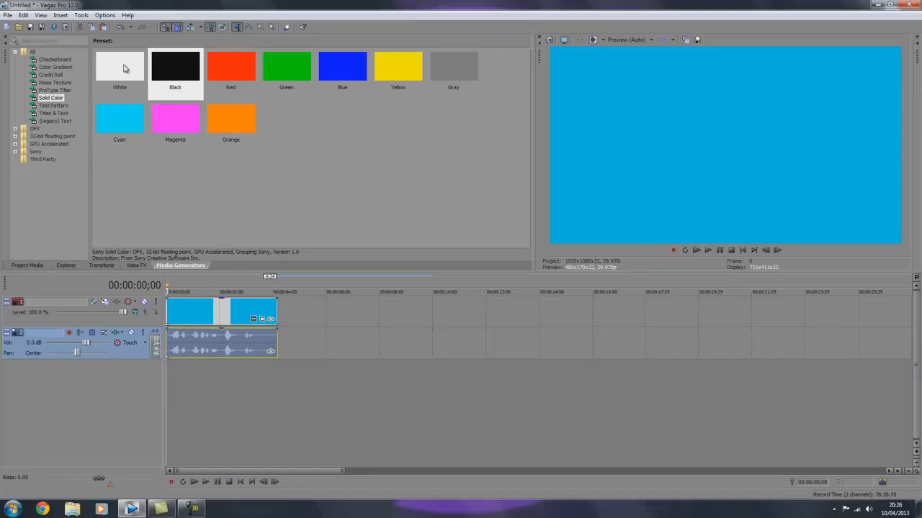
- Add a Titles & Text clip with the Popup preset on a new top track, past the 2-second mark, reading "Hello"
{"action": "key", "text": "Down"}
{"action": "key", "text": "Down"}
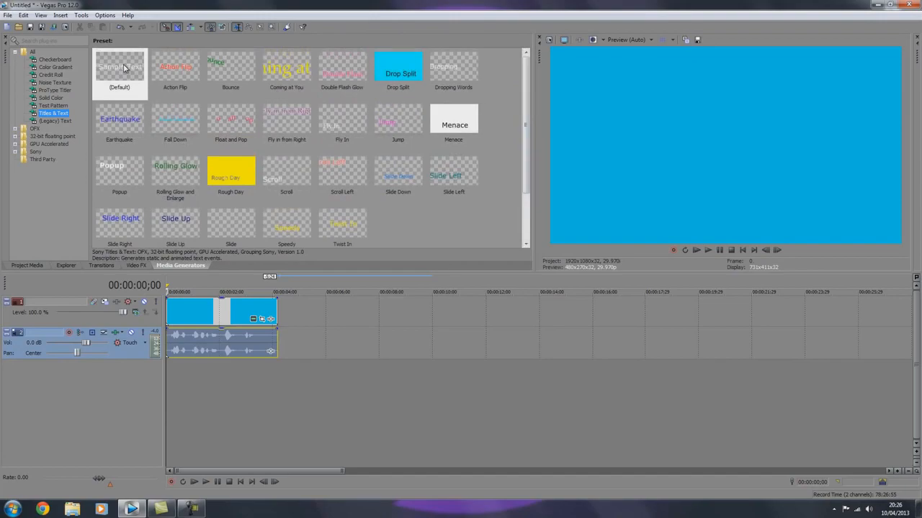
{"action": "key", "text": "Down"}
{"action": "key", "text": "Down"}
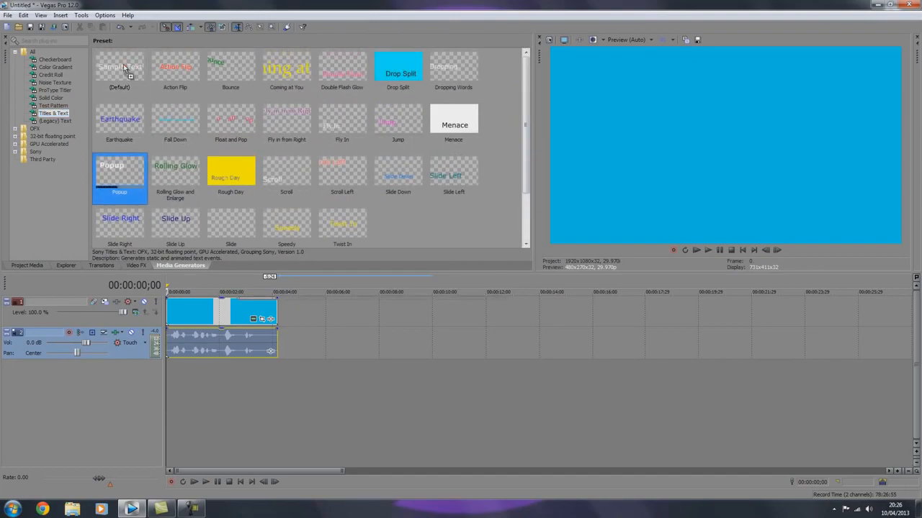
{"action": "key", "text": "Return"}
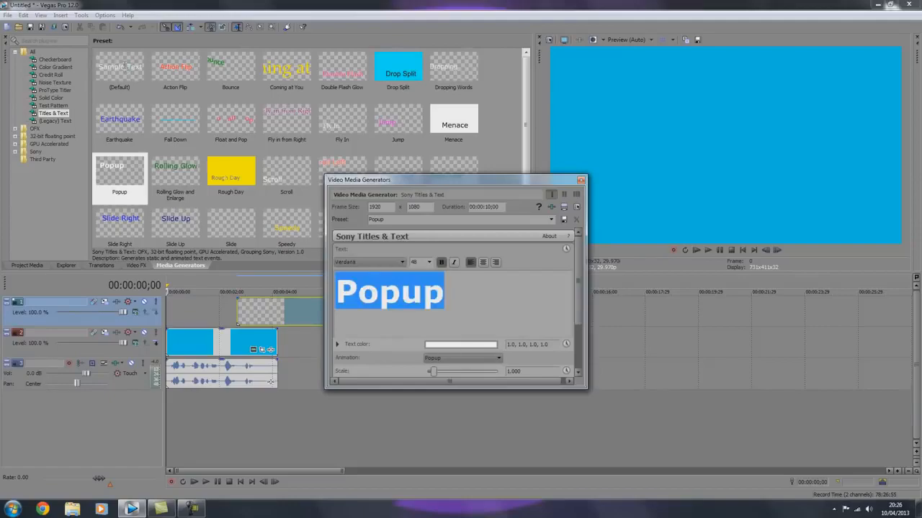
{"action": "type", "text": "Hello"}
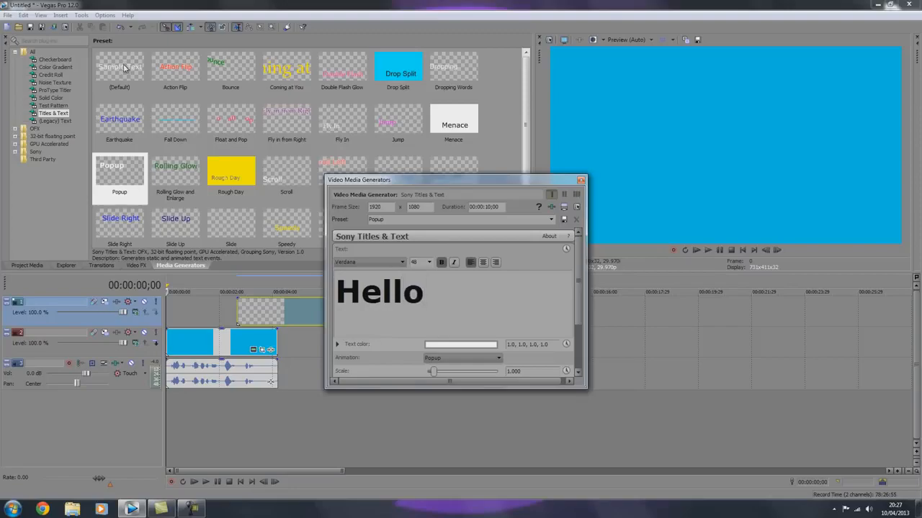
{"action": "key", "text": "alt+F4"}
- Play back the "Hello" title's popup animation over the blue background, and delete the title clip
{"action": "key", "text": "space"}
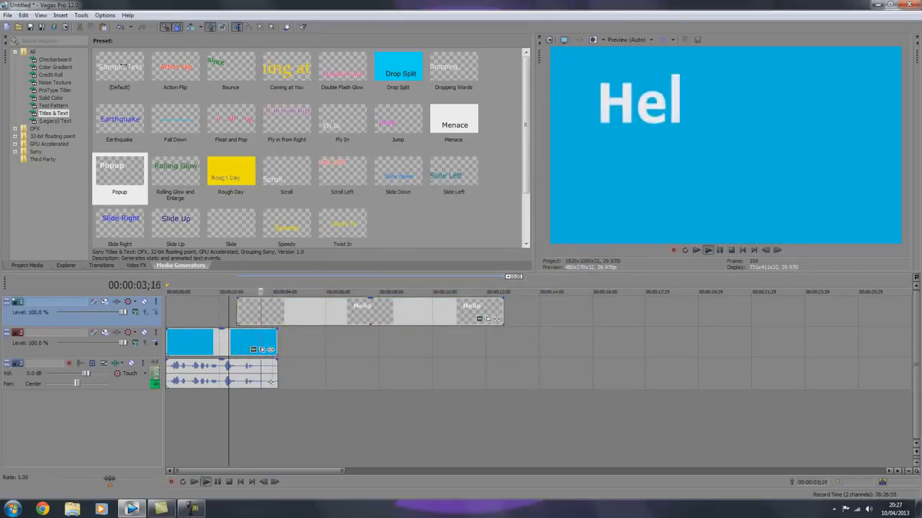
{"action": "key", "text": "space"}
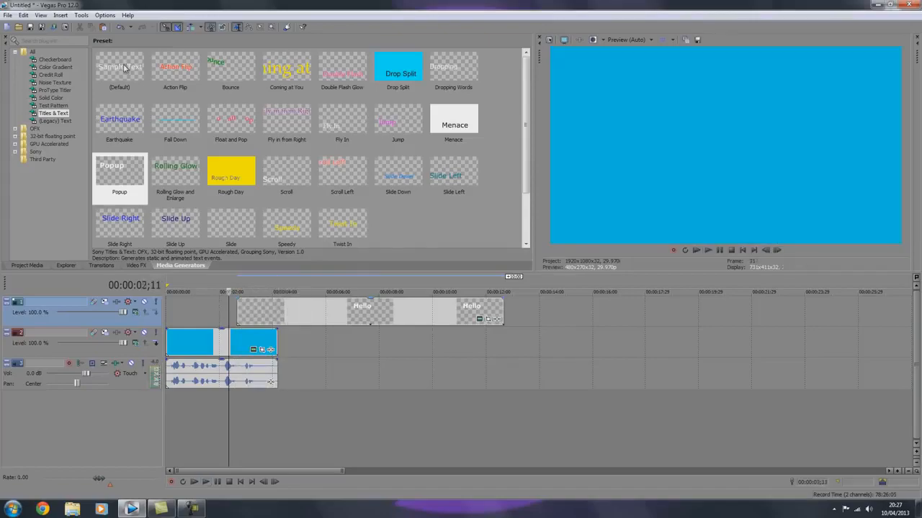
{"action": "key", "text": "space"}
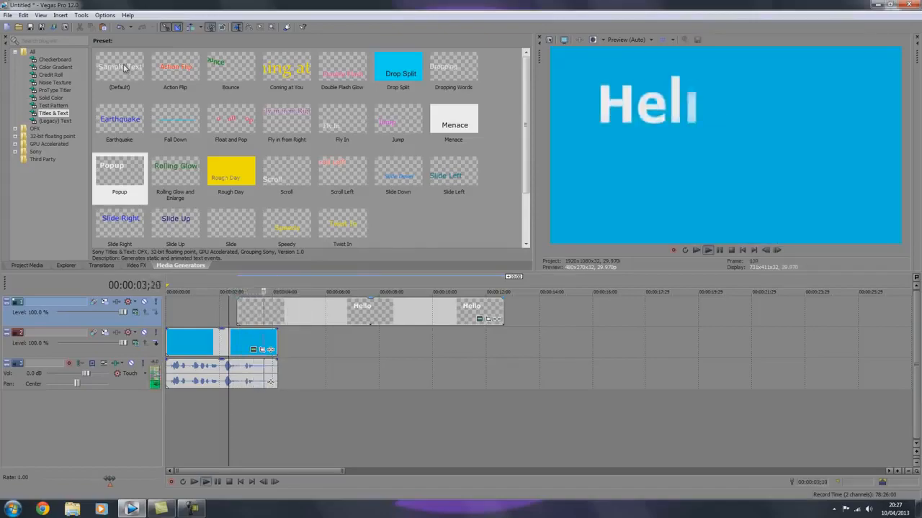
{"action": "key", "text": "space"}
{"action": "left_click", "coordinate": [328, 312]}
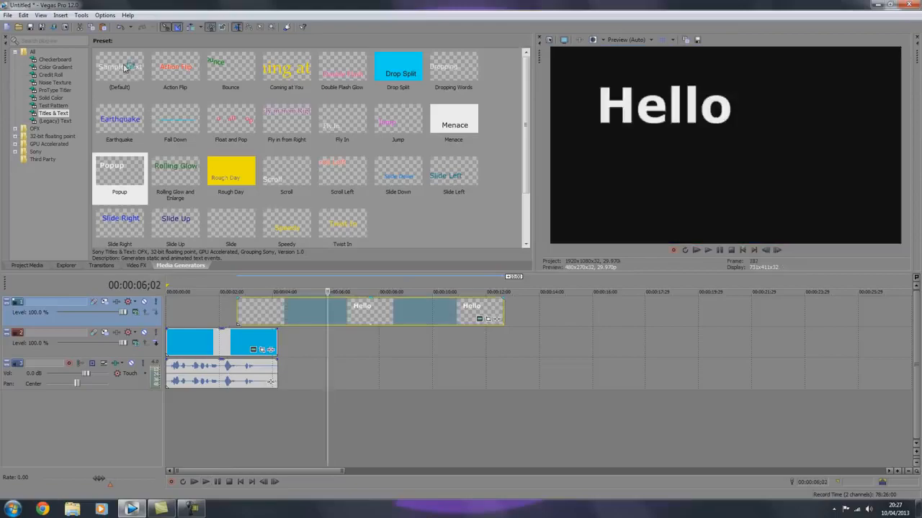
{"action": "key", "text": "Delete"}
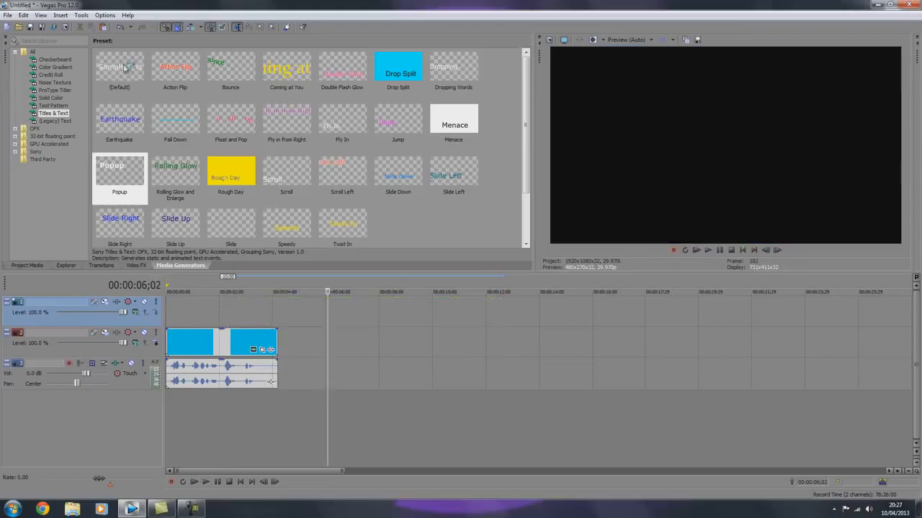
- Add a Titles & Text clip with the (Default) preset at the start of the top track and trim it to the voice audio's end
{"action": "left_click", "coordinate": [123, 67]}
{"action": "double_click", "coordinate": [123, 66]}
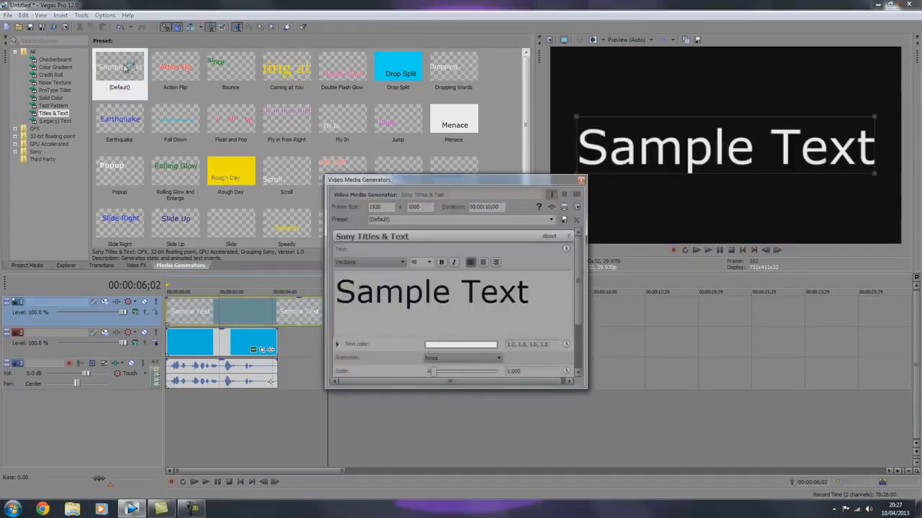
{"action": "key", "text": "Escape"}
{"action": "left_click_drag", "start_coordinate": [431, 311], "coordinate": [277, 312]}
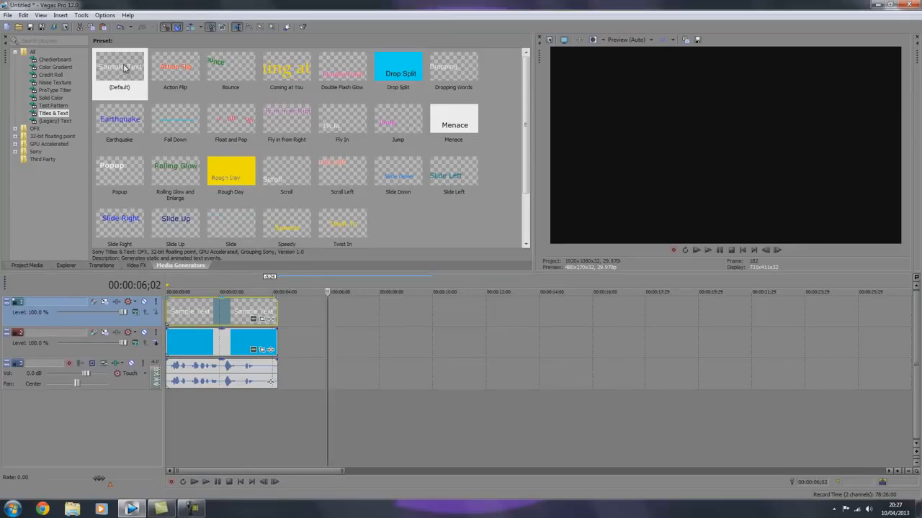
- Mark a 00:00:04;17 loop region from the timeline start over all clips and play back the voice audio
{"action": "left_click_drag", "start_coordinate": [287, 286], "coordinate": [166, 286]}
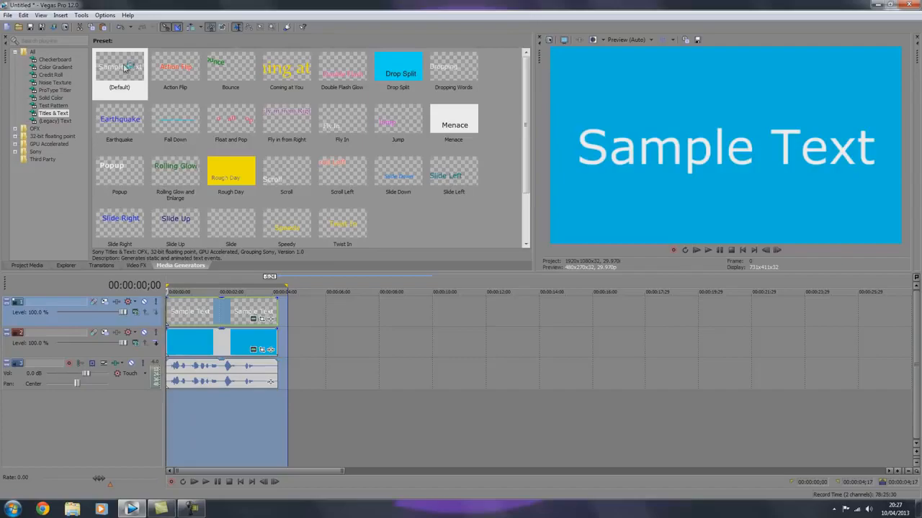
{"action": "left_click", "coordinate": [171, 374]}
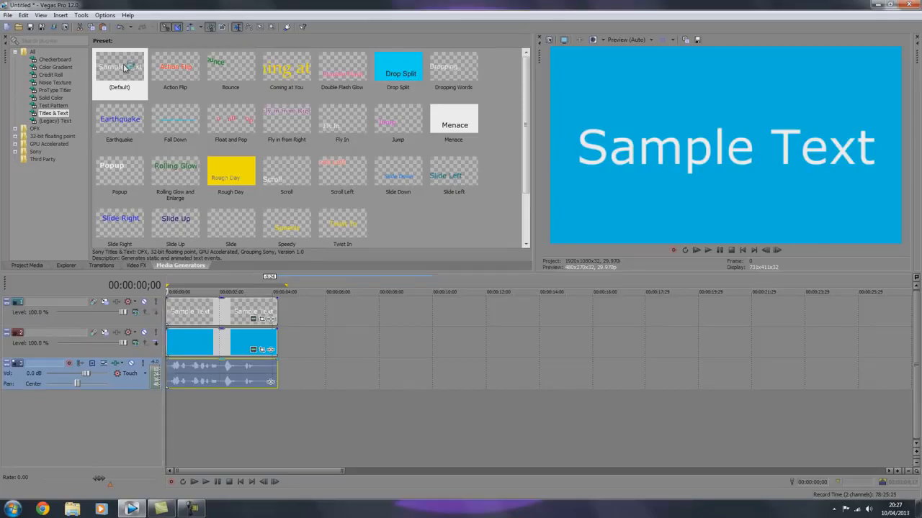
{"action": "key", "text": "space"}
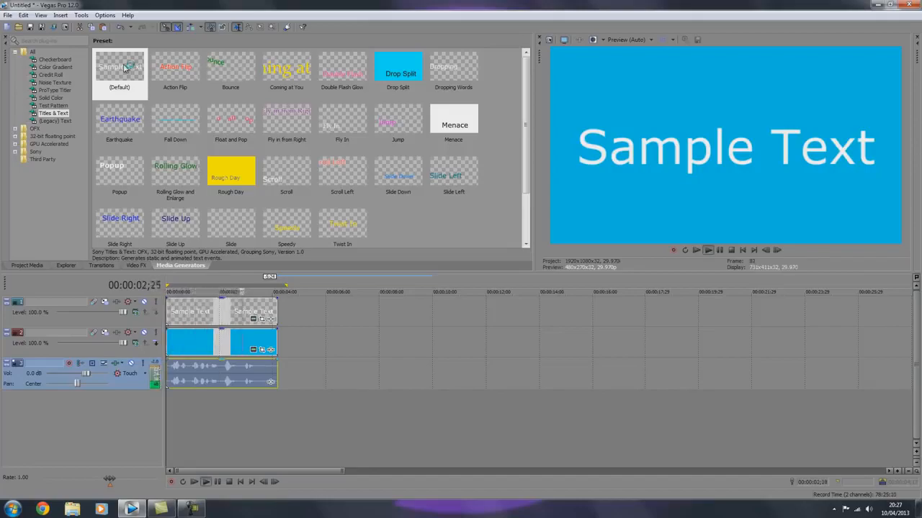
{"action": "key", "text": "space"}
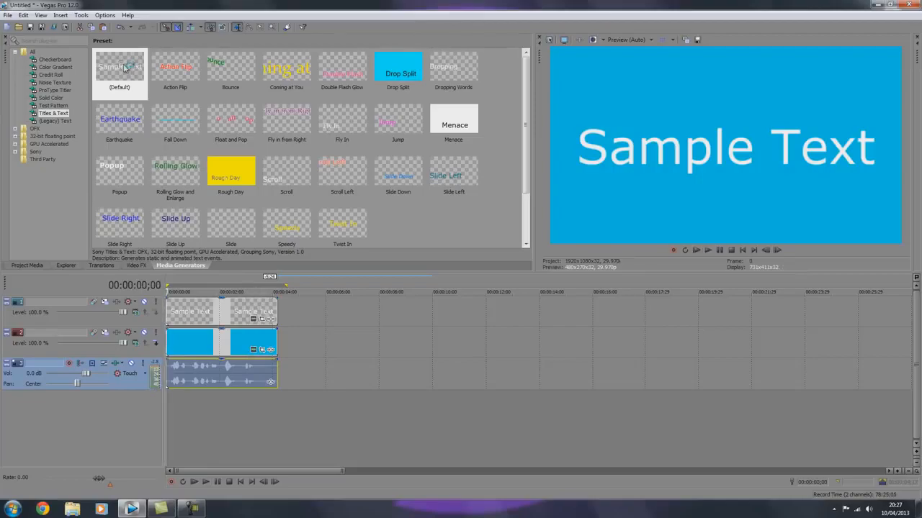
- Insert two empty video tracks above the Sample Text title track
{"action": "key", "text": "Menu"}
{"action": "key", "text": "Down"}
{"action": "key", "text": "Down"}
{"action": "key", "text": "Down"}
{"action": "key", "text": "Return"}
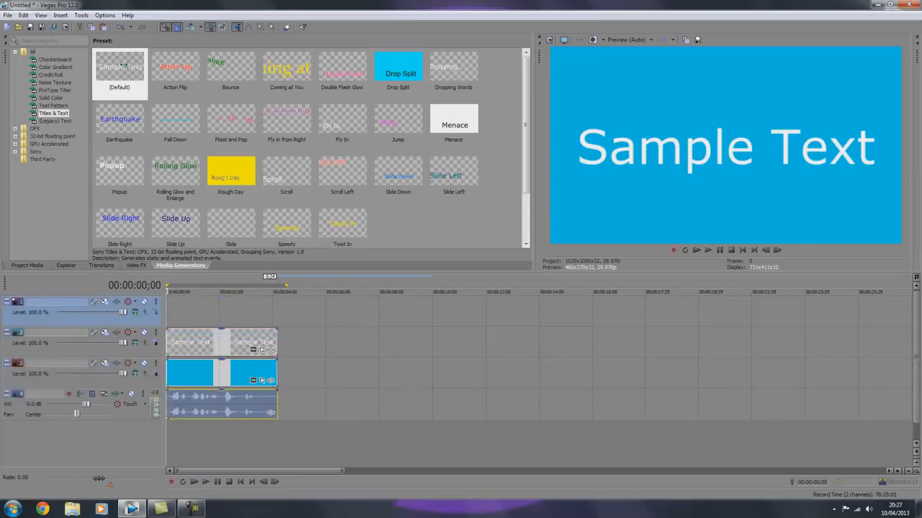
{"action": "key", "text": "ctrl+shift+q"}
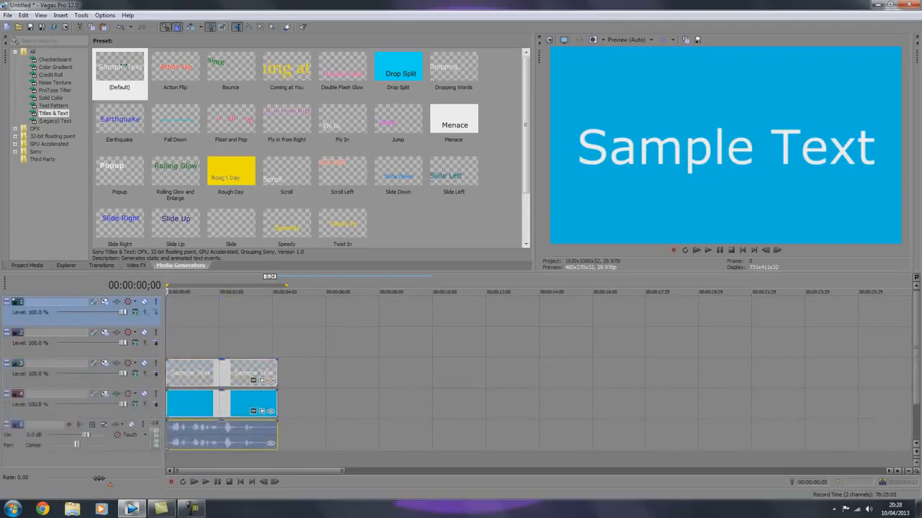
- Insert further empty video tracks at the top, and undo the extra insertions back to two empty tracks
{"action": "key", "text": "ctrl+shift+q"}
{"action": "key", "text": "ctrl+shift+q"}
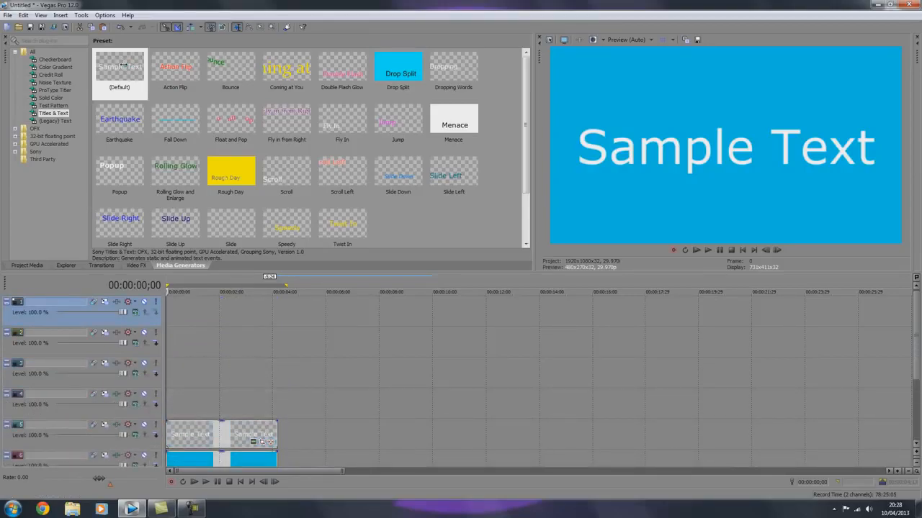
{"action": "key", "text": "ctrl+shift+q"}
{"action": "key", "text": "ctrl+z"}
{"action": "key", "text": "ctrl+z"}
{"action": "key", "text": "ctrl+z"}
{"action": "key", "text": "ctrl+z"}
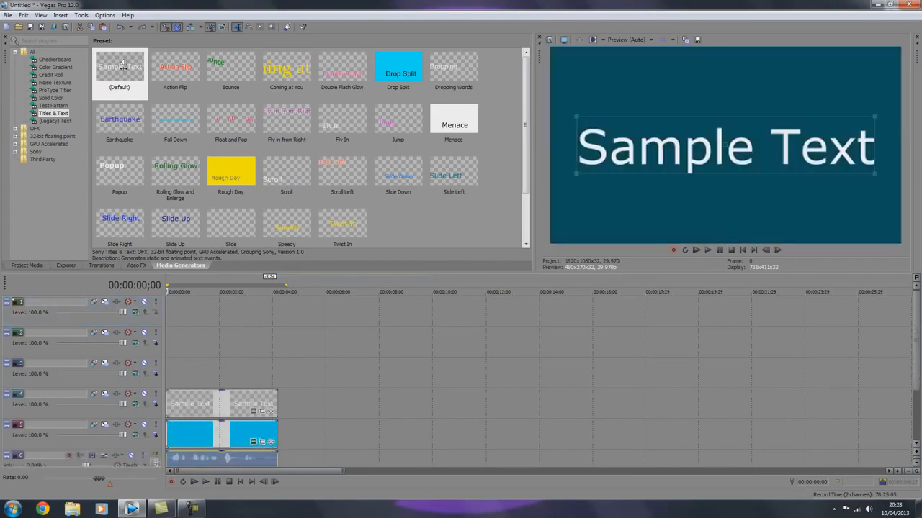
{"action": "key", "text": "ctrl+z"}
{"action": "key", "text": "ctrl+y"}
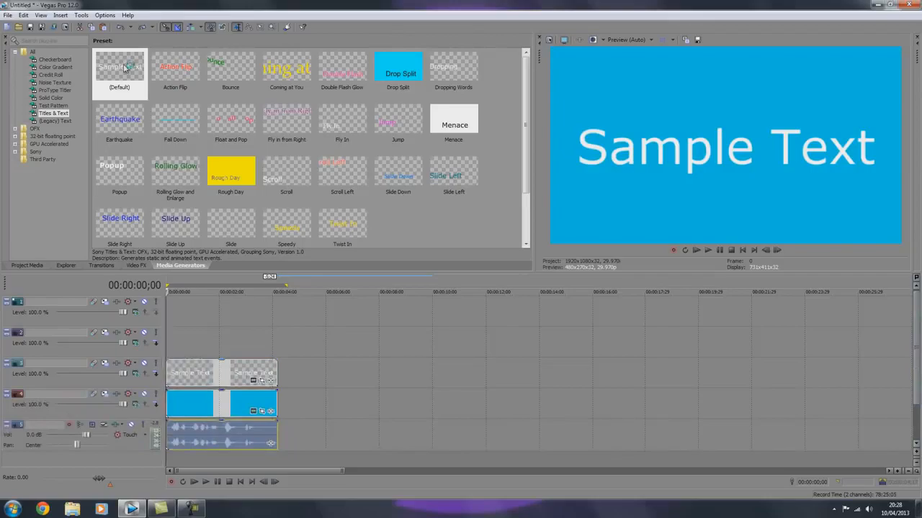
- Open the Sample Text title's generator settings and set all of its text to the Impact font
{"action": "key", "text": "space"}
{"action": "double_click", "coordinate": [124, 68]}
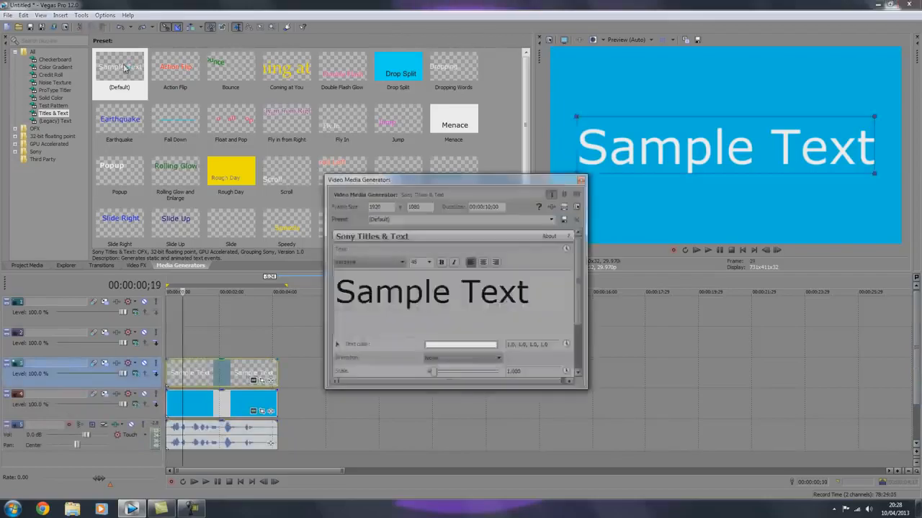
{"action": "key", "text": "alt+Down"}
{"action": "key", "text": "Escape"}
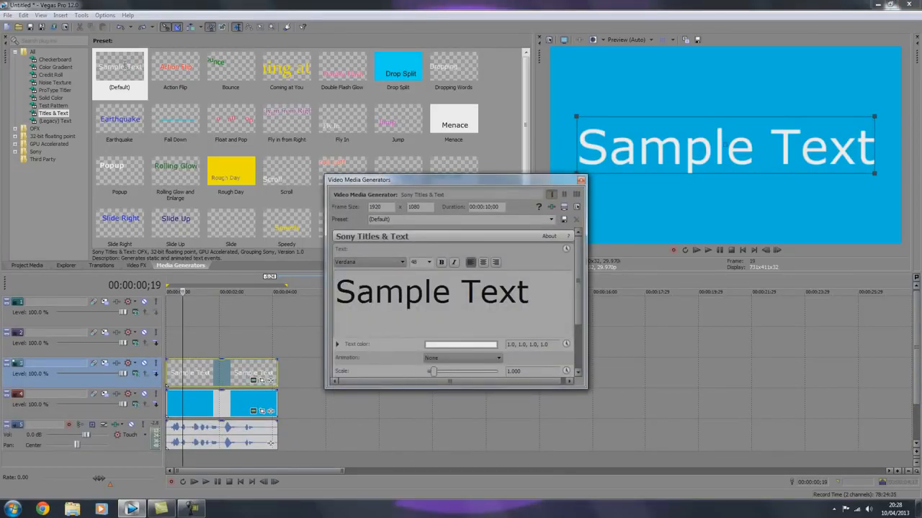
{"action": "key", "text": "ctrl+a"}
{"action": "key", "text": "alt+Down"}
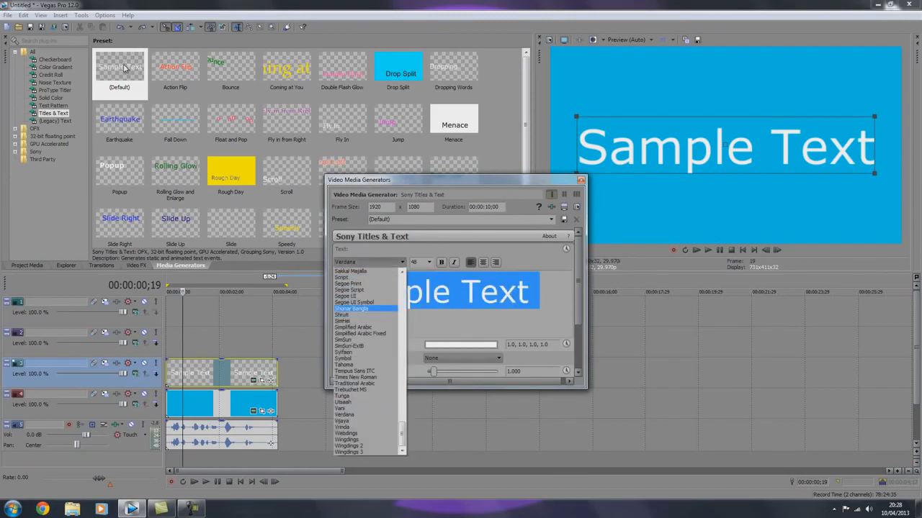
{"action": "key", "text": "i"}
{"action": "key", "text": "m"}
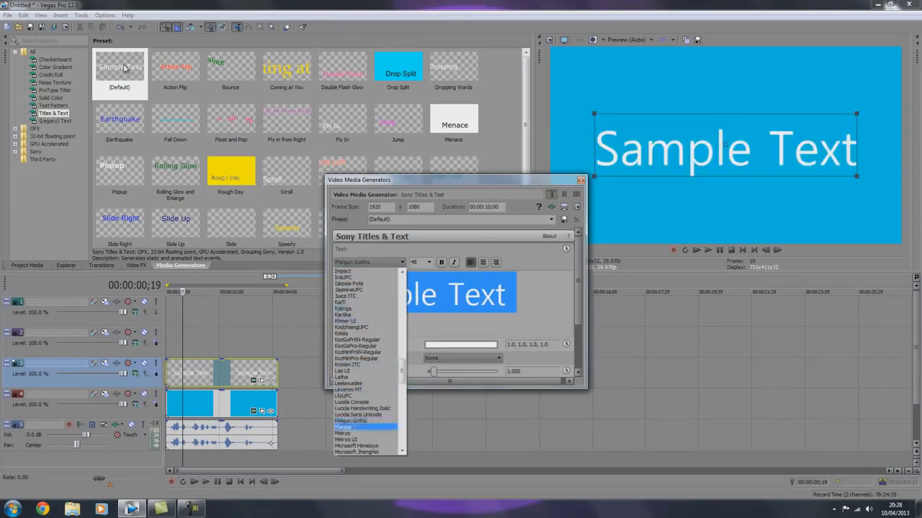
{"action": "key", "text": "Up"}
{"action": "key", "text": "Return"}
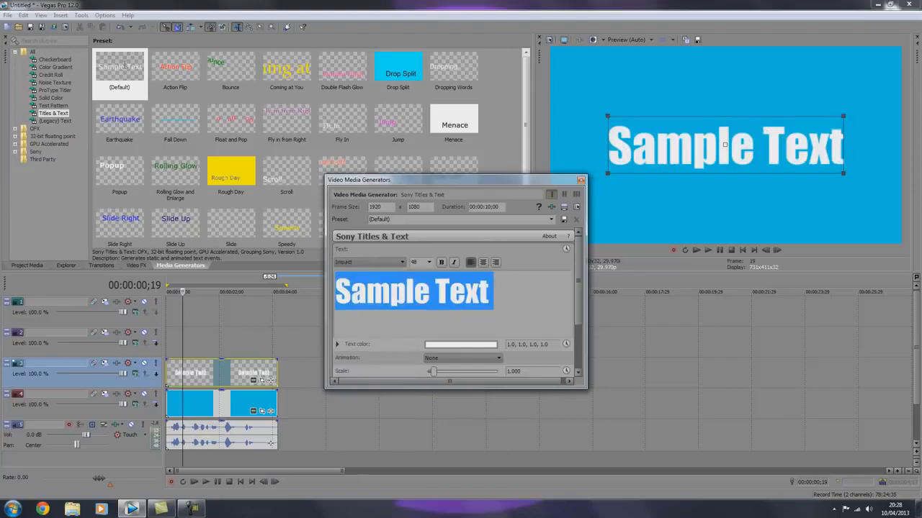
- Try the Calibri and Malgun Gothic fonts on the title text and return to Impact
{"action": "key", "text": "c"}
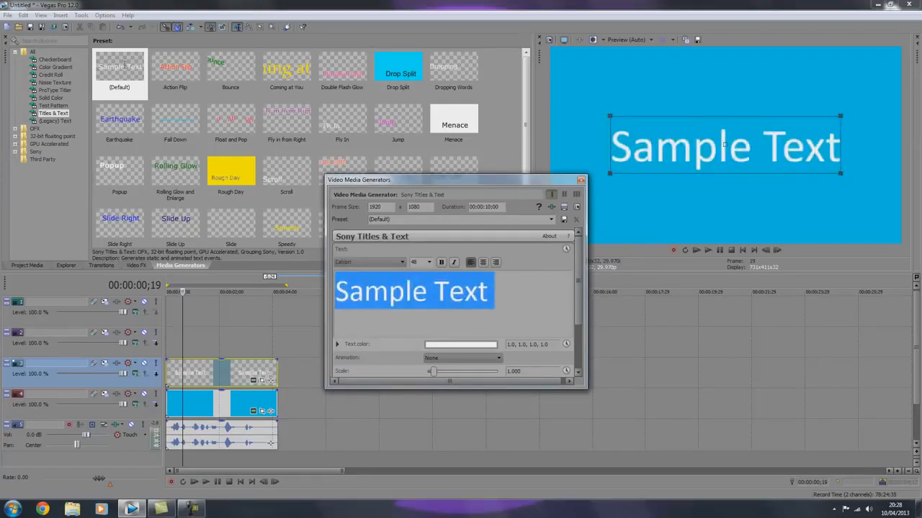
{"action": "key", "text": "m"}
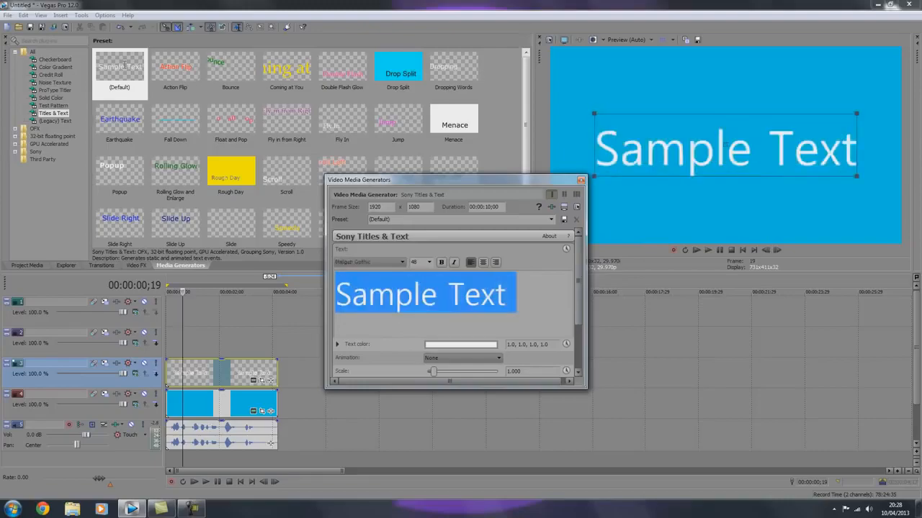
{"action": "key", "text": "i"}
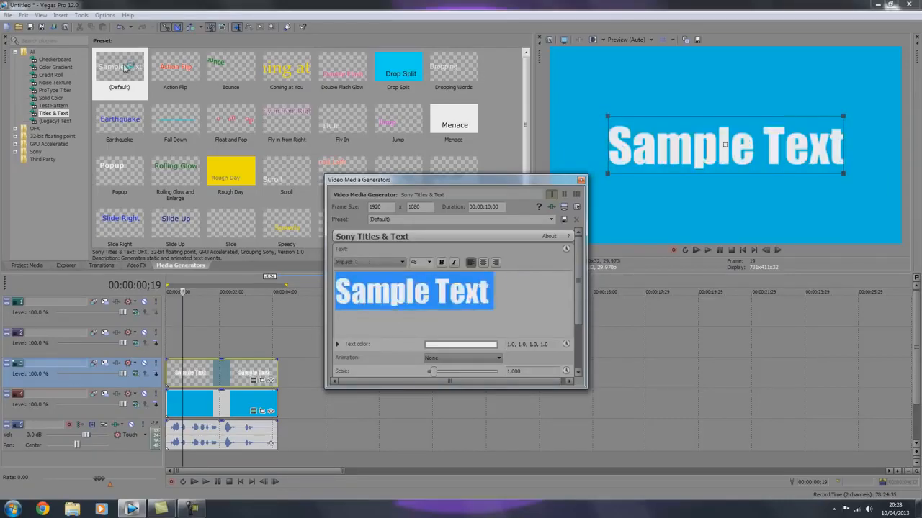
- Replace the title's sample text with "Kinetic"
{"action": "left_click", "coordinate": [491, 292]}
{"action": "key", "text": "ctrl+a"}
{"action": "type", "text": "Kinetic"}
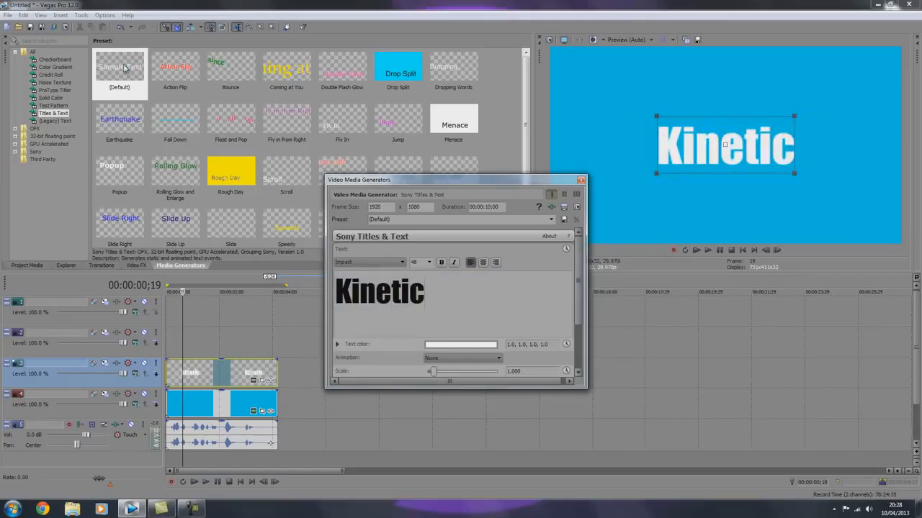
- Enlarge the Kinetic text to a scale of about 1.446, fit it into the frame's upper-left corner, and close its settings
{"action": "left_click_drag", "start_coordinate": [725, 144], "coordinate": [552, 35]}
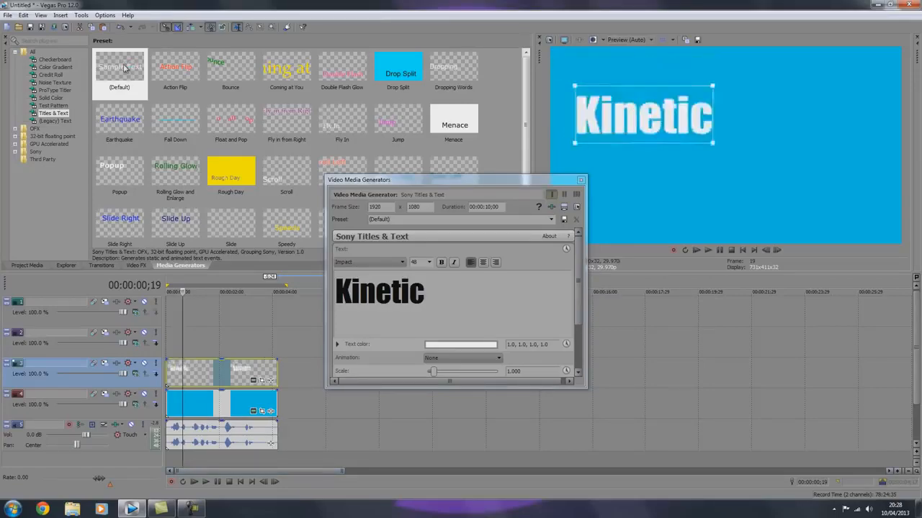
{"action": "left_click_drag", "start_coordinate": [718, 127], "coordinate": [750, 140]}
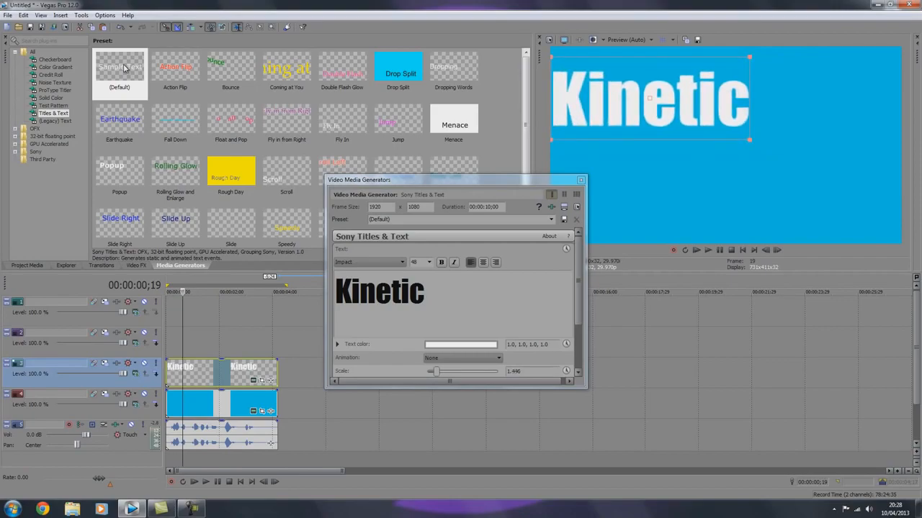
{"action": "left_click_drag", "start_coordinate": [649, 97], "coordinate": [651, 80]}
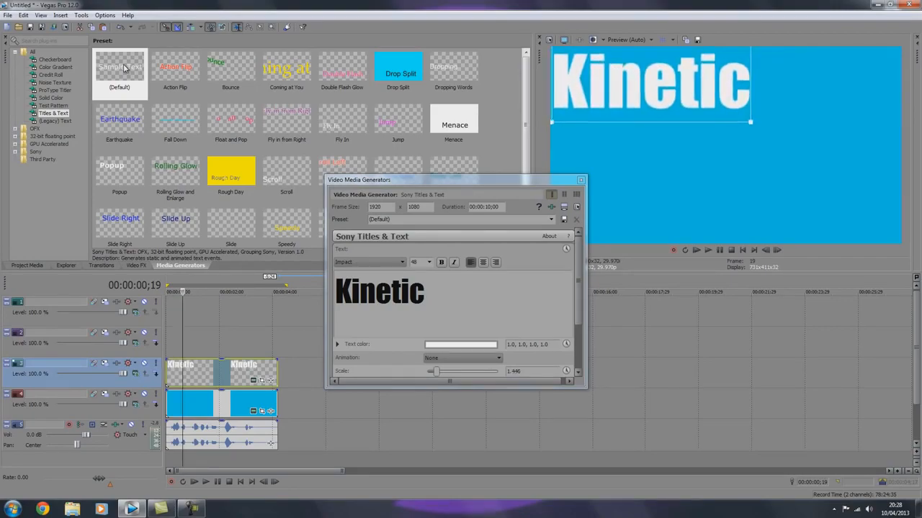
{"action": "left_click", "coordinate": [581, 180]}
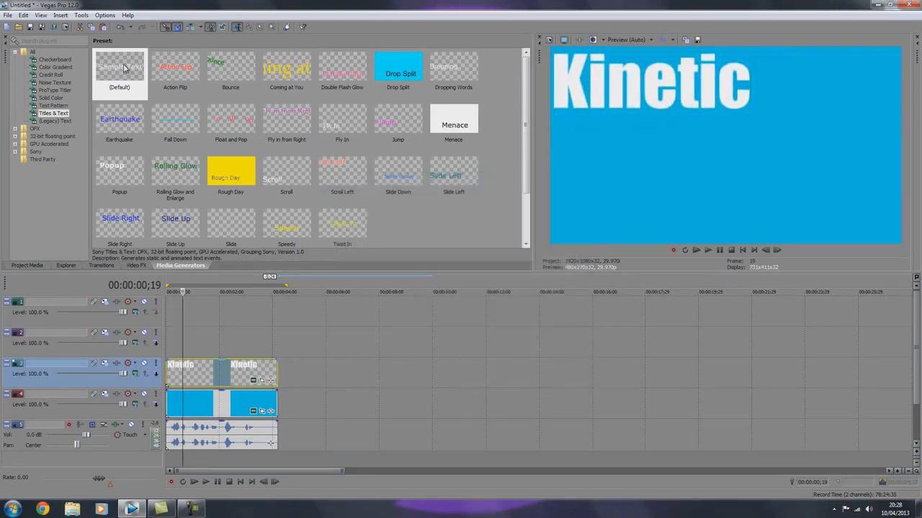
- Move the Kinetic clip to start at 00:00:00;06, where the voice begins, and play it back from the start
{"action": "key", "text": "Home"}
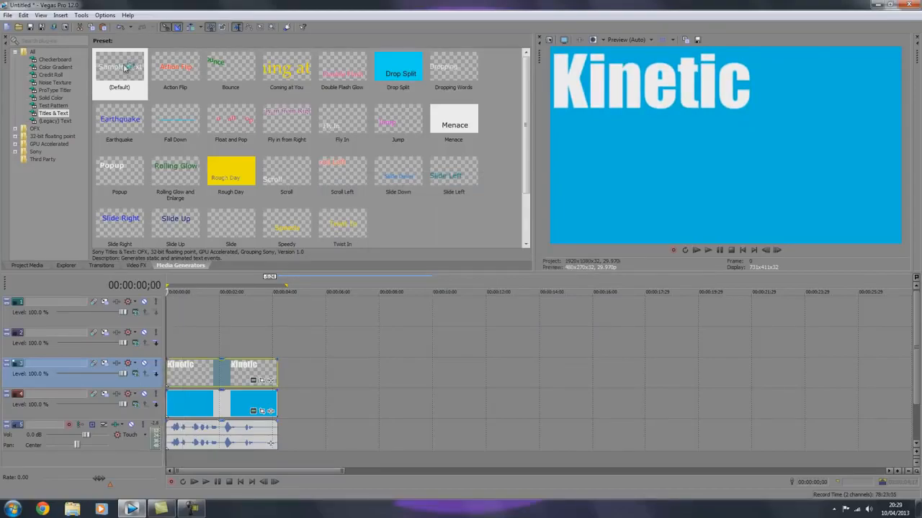
{"action": "left_click", "coordinate": [173, 434]}
{"action": "key", "text": "Left"}
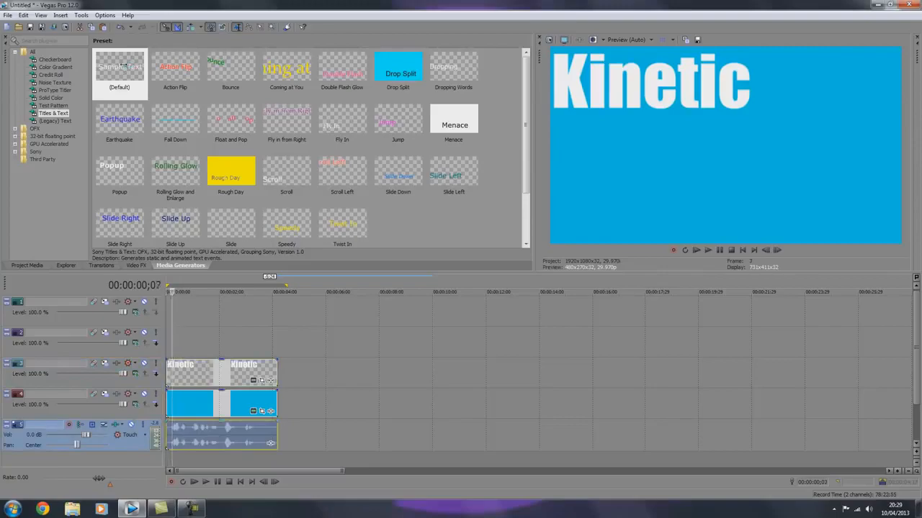
{"action": "key", "text": "space"}
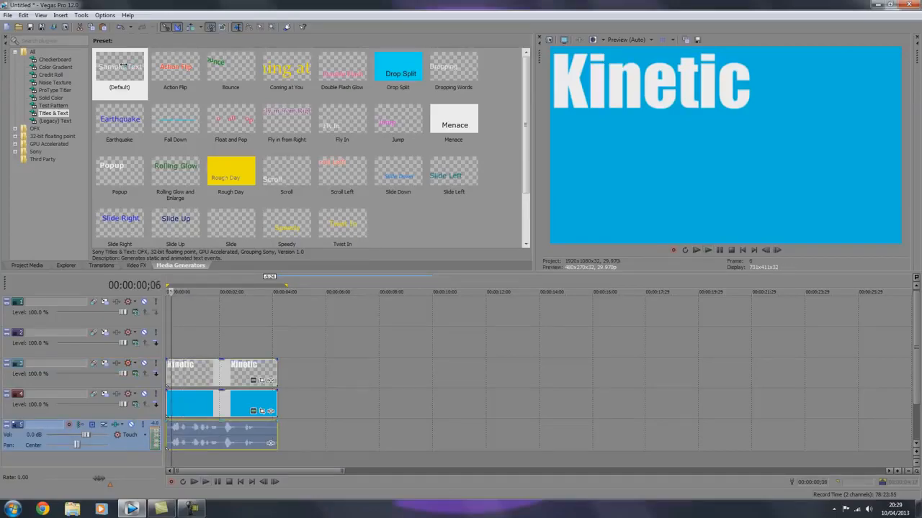
{"action": "left_click_drag", "start_coordinate": [200, 373], "coordinate": [205, 373]}
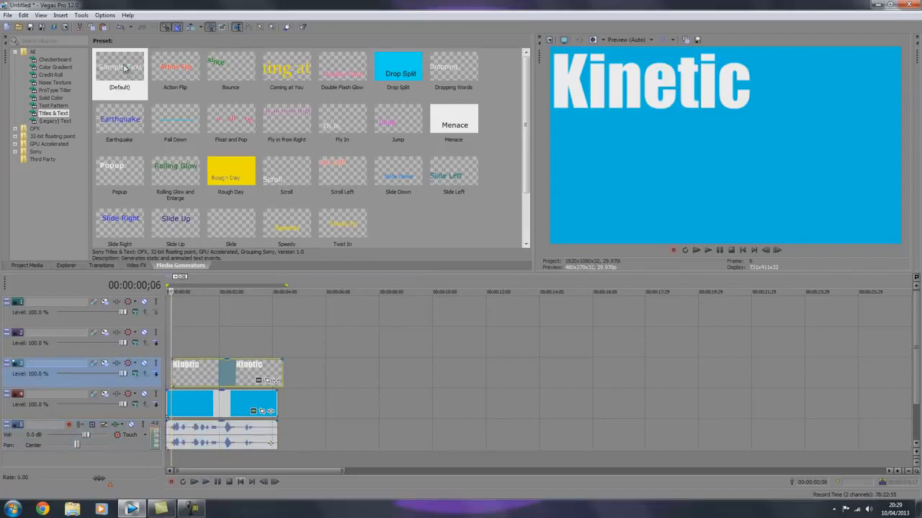
{"action": "left_click", "coordinate": [241, 482]}
{"action": "key", "text": "space"}
{"action": "key", "text": "space"}
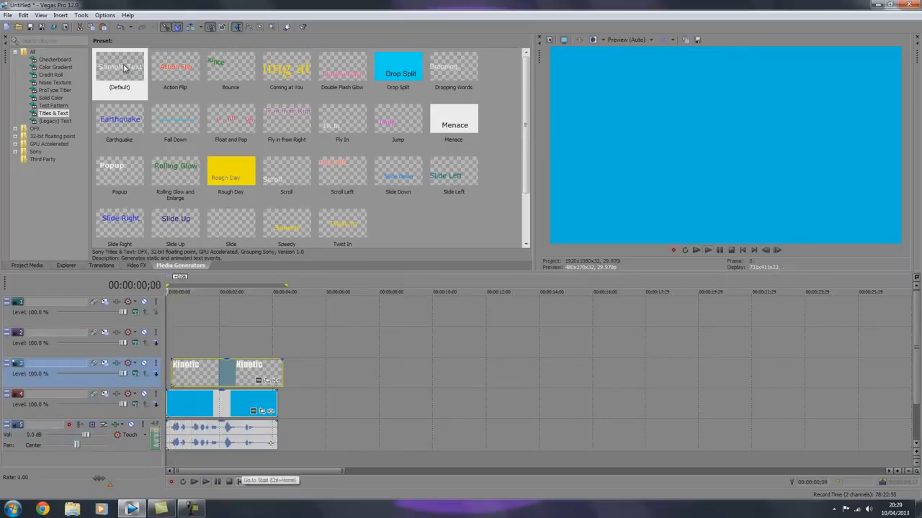
- Apply the (Default) Linear Wipe transition to the start of the Kinetic clip and play it back
{"action": "key", "text": "alt+7"}
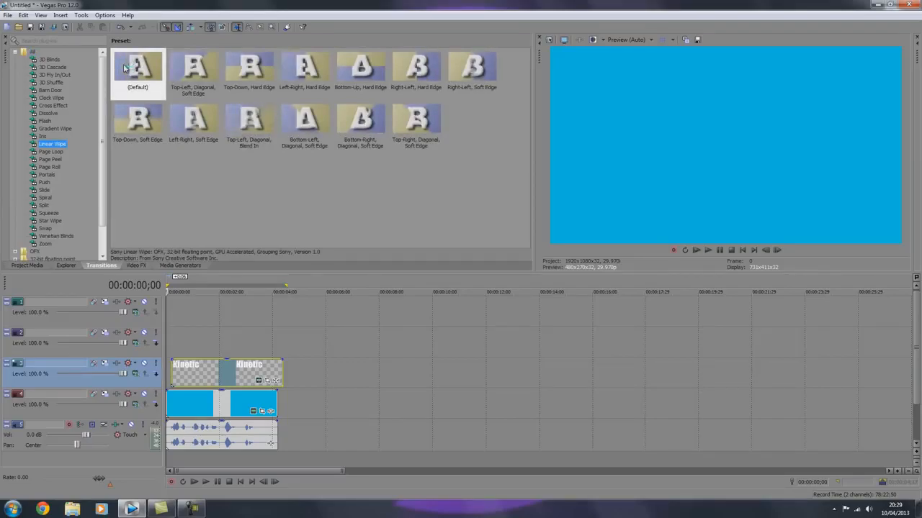
{"action": "left_click_drag", "start_coordinate": [124, 67], "coordinate": [183, 373]}
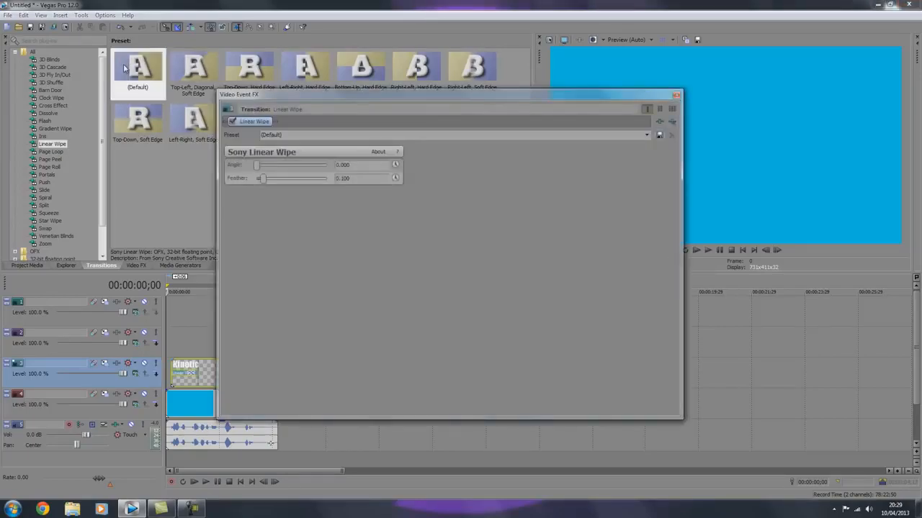
{"action": "left_click", "coordinate": [676, 95]}
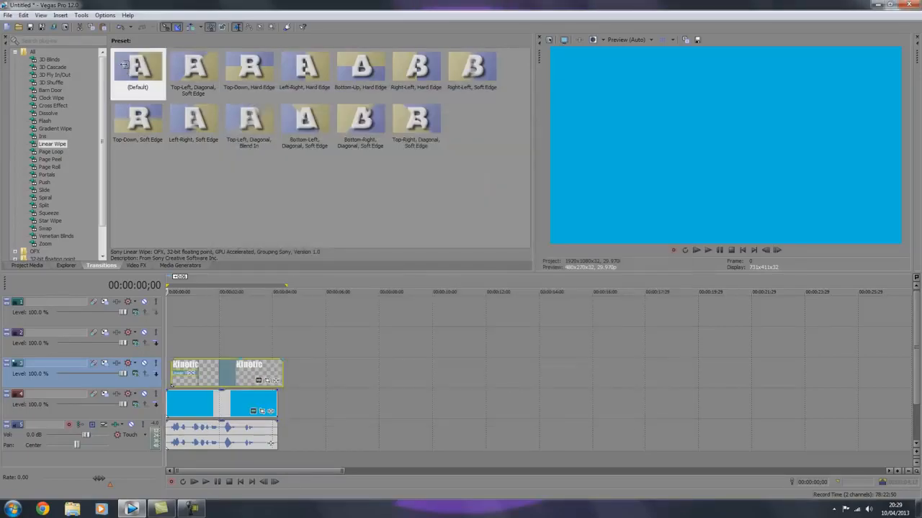
{"action": "key", "text": "space"}
{"action": "key", "text": "space"}
{"action": "key", "text": "space"}
{"action": "key", "text": "space"}
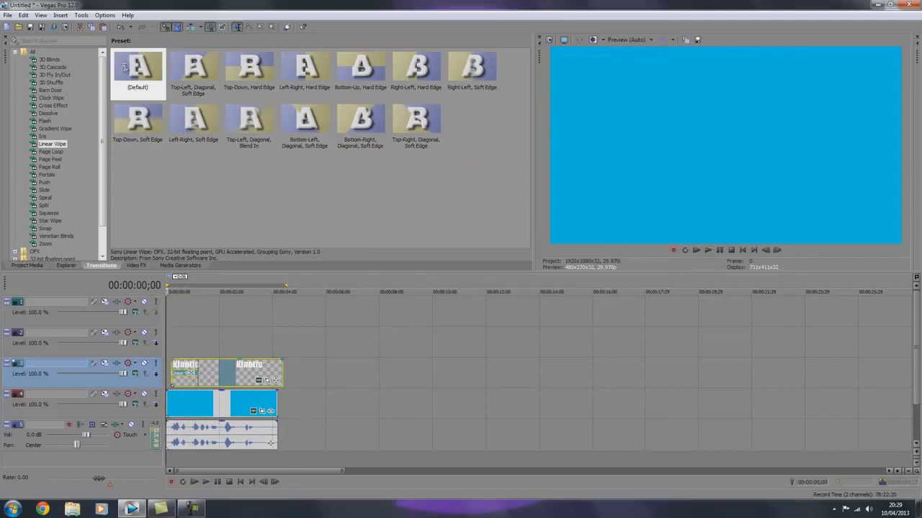
- Shorten the Linear Wipe on the Kinetic clip and check its timing against the voice by playback
{"action": "key", "text": "space"}
{"action": "key", "text": "space"}
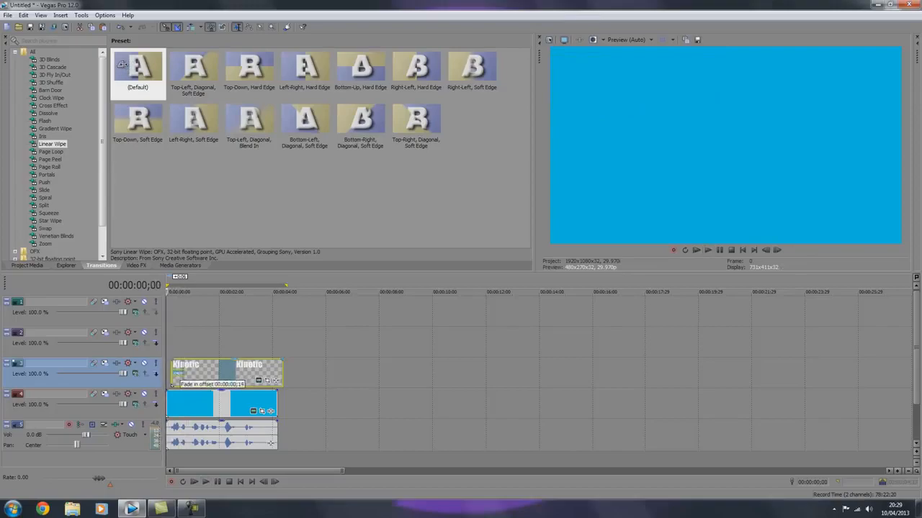
{"action": "key", "text": "space"}
{"action": "key", "text": "space"}
{"action": "key", "text": "space"}
{"action": "key", "text": "space"}
- Trim the Kinetic clip's end to the end of the voice audio and play the timeline
{"action": "left_click_drag", "start_coordinate": [283, 370], "coordinate": [277, 371]}
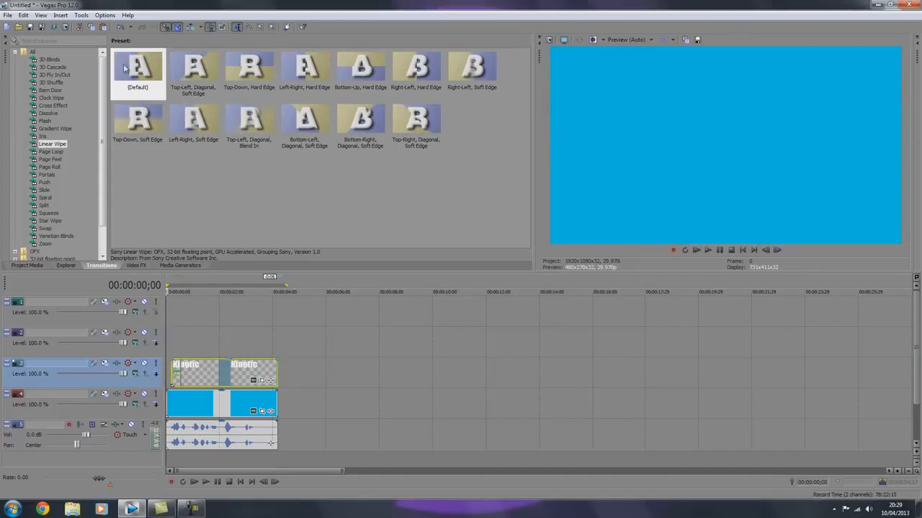
{"action": "key", "text": "space"}
{"action": "key", "text": "space"}
- Copy the Kinetic clip and paste it on the empty track directly above as a new copy of the source media
{"action": "left_click", "coordinate": [195, 373]}
{"action": "right_click", "coordinate": [195, 371]}
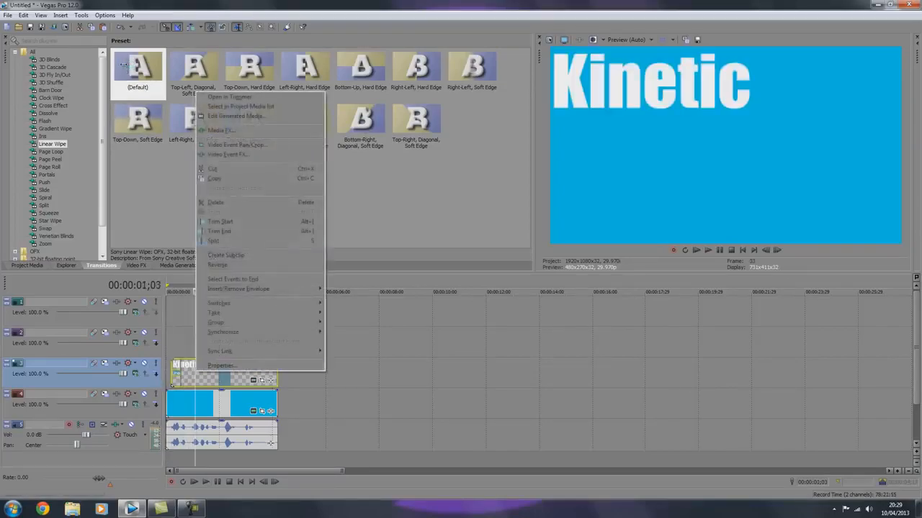
{"action": "left_click", "coordinate": [216, 178]}
{"action": "left_click", "coordinate": [202, 337]}
{"action": "right_click", "coordinate": [203, 335]}
{"action": "left_click", "coordinate": [221, 339]}
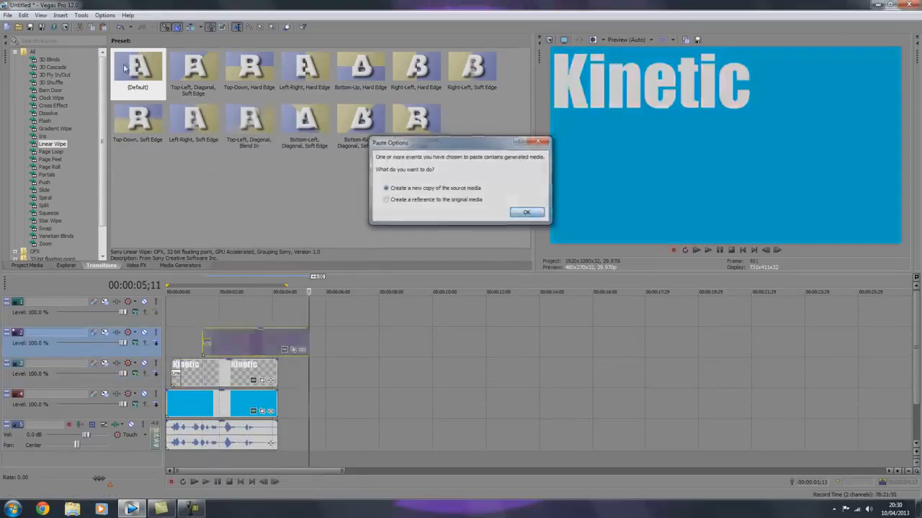
{"action": "key", "text": "Return"}
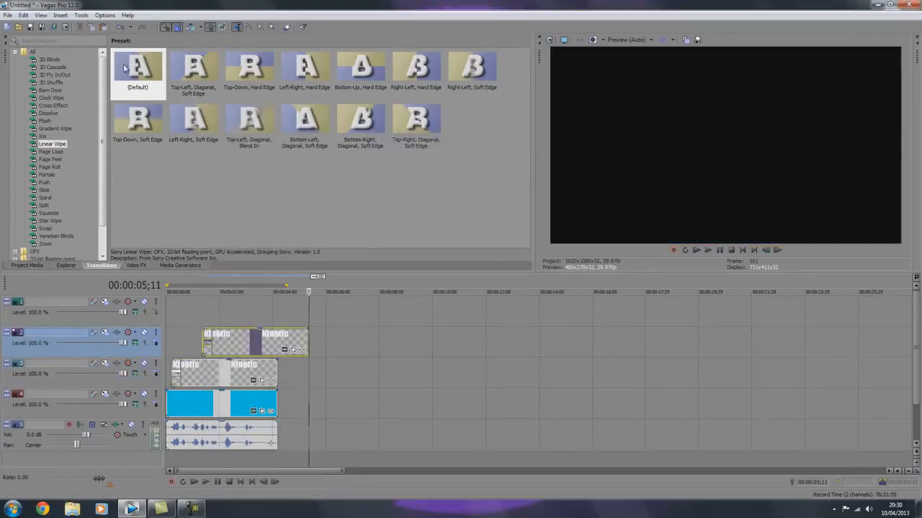
- Move the copied Kinetic clip to start at the next spoken word at 00:00:01;00 and trim its end to the audio's end
{"action": "left_click", "coordinate": [171, 434]}
{"action": "scroll", "coordinate": [171, 434], "scroll_direction": "up", "scroll_amount": 4}
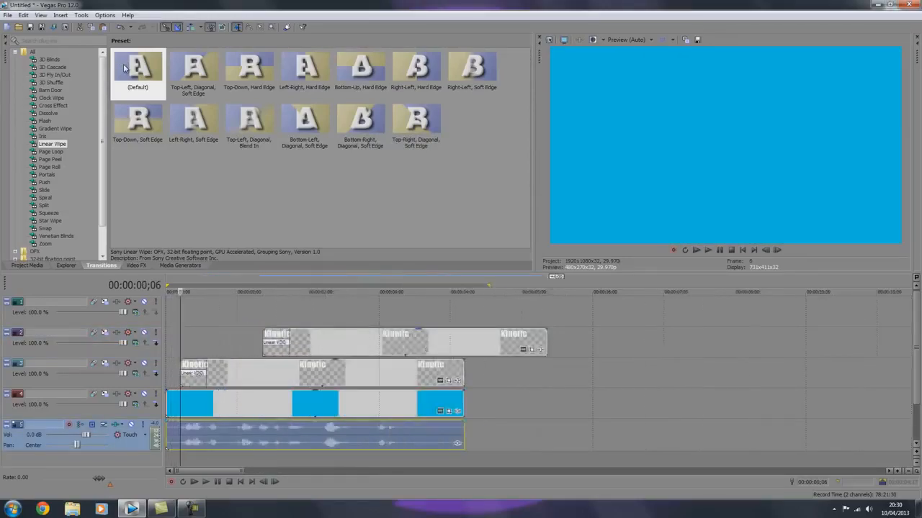
{"action": "key", "text": "Up"}
{"action": "key", "text": "Down"}
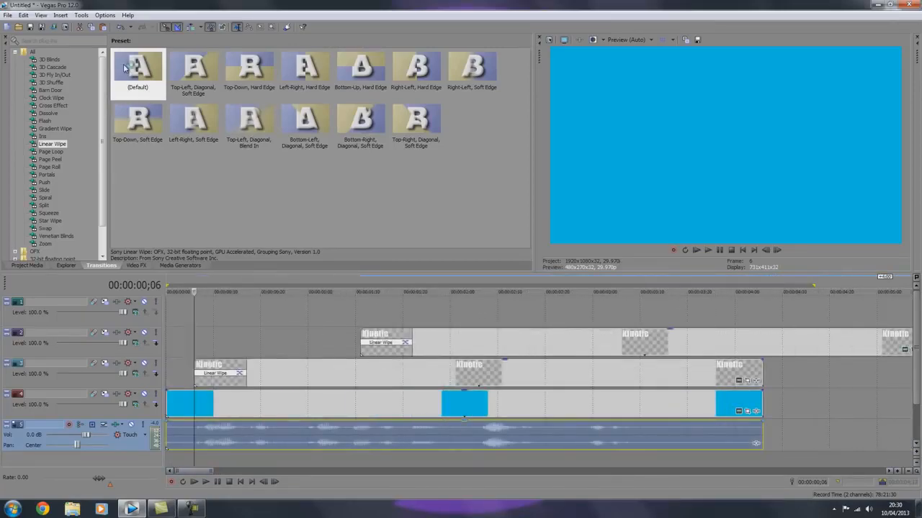
{"action": "key", "text": "space"}
{"action": "key", "text": "space"}
{"action": "key", "text": "space"}
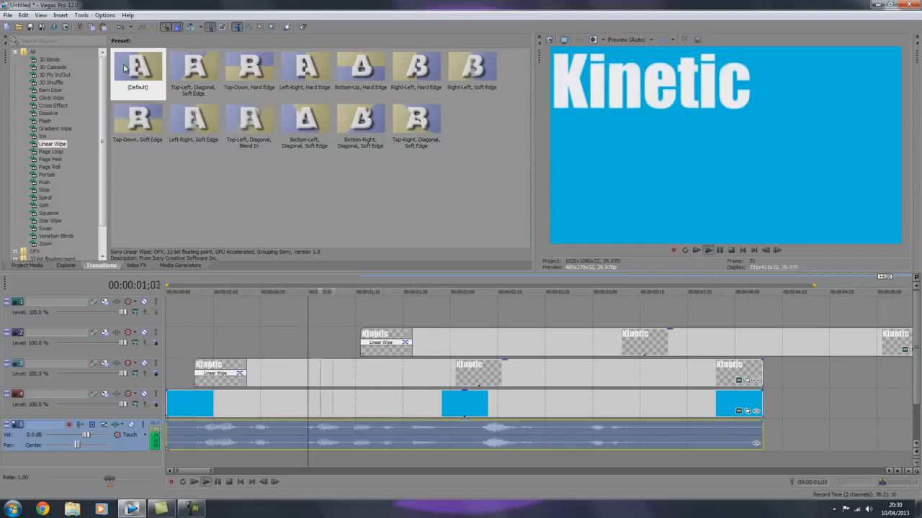
{"action": "key", "text": "space"}
{"action": "key", "text": "Right"}
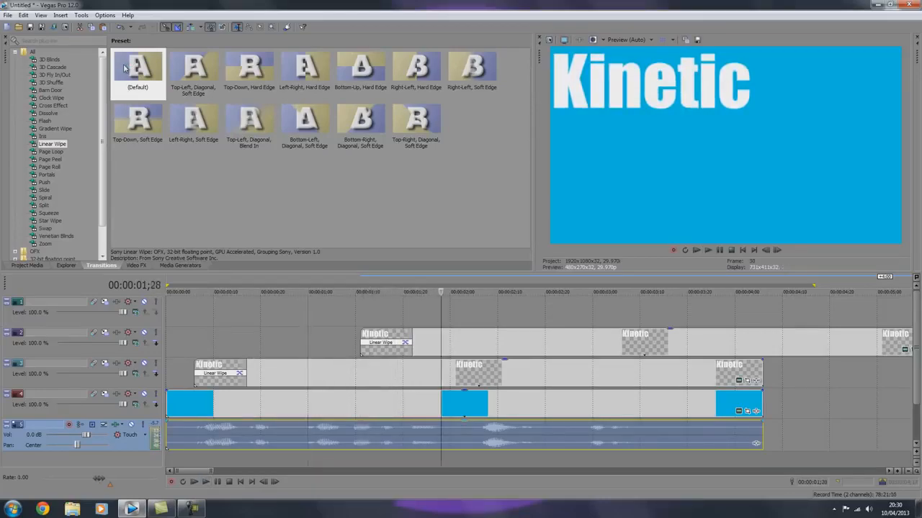
{"action": "key", "text": "Left"}
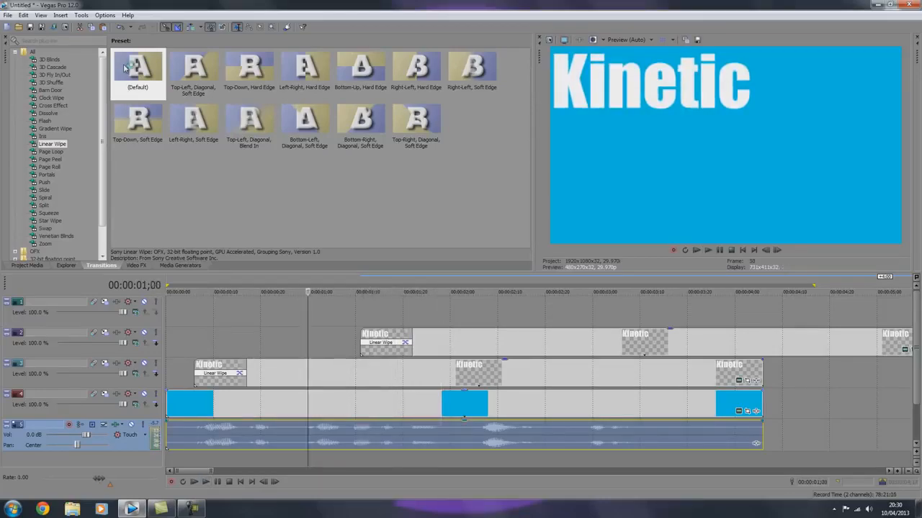
{"action": "left_click_drag", "start_coordinate": [446, 343], "coordinate": [394, 343]}
{"action": "left_click_drag", "start_coordinate": [876, 342], "coordinate": [762, 343]}
- Change the text of the copied Kinetic clip starting at 00:00:01;00 to "typography"
{"action": "left_click", "coordinate": [403, 343]}
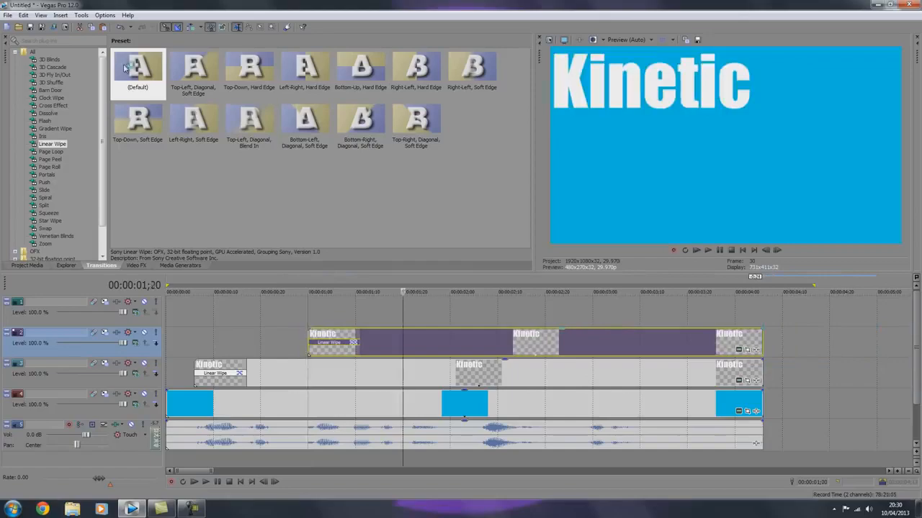
{"action": "left_click", "coordinate": [739, 350]}
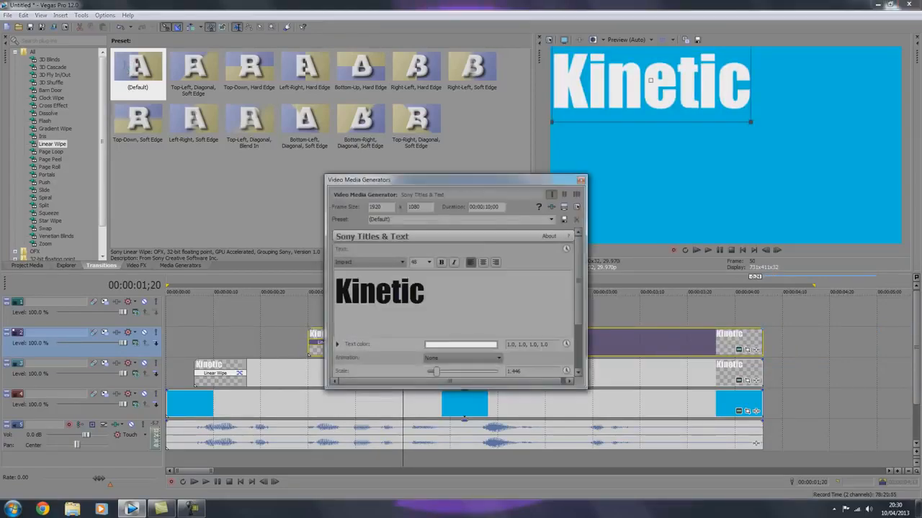
{"action": "key", "text": "ctrl+a"}
{"action": "type", "text": "t"}
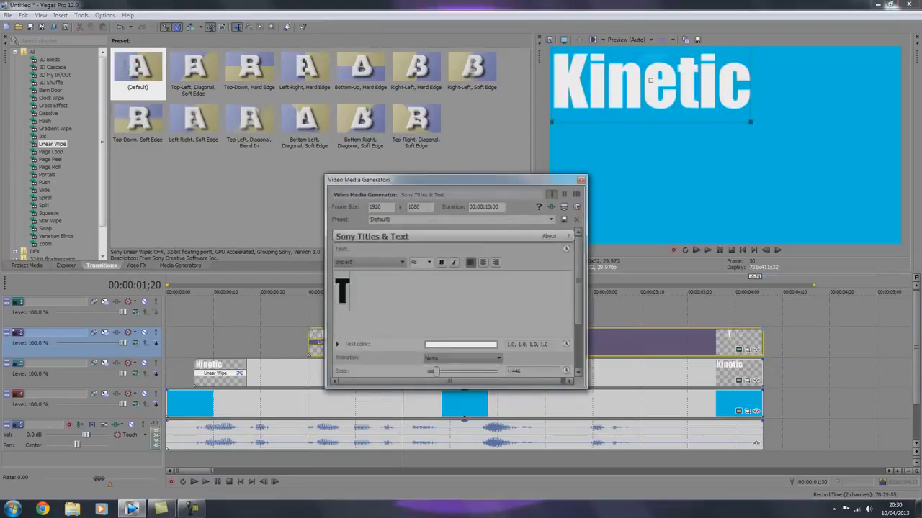
{"action": "type", "text": "yop"}
{"action": "key", "text": "BackSpace"}
{"action": "key", "text": "BackSpace"}
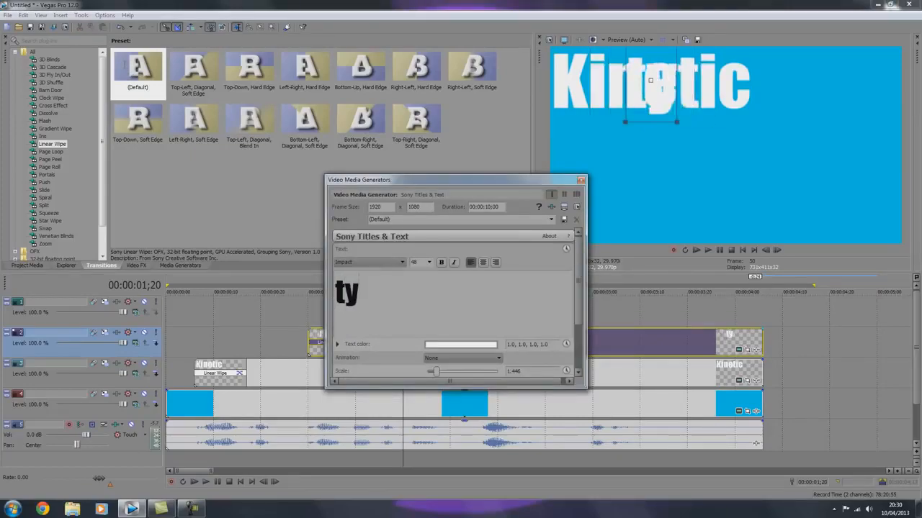
{"action": "type", "text": "pography"}
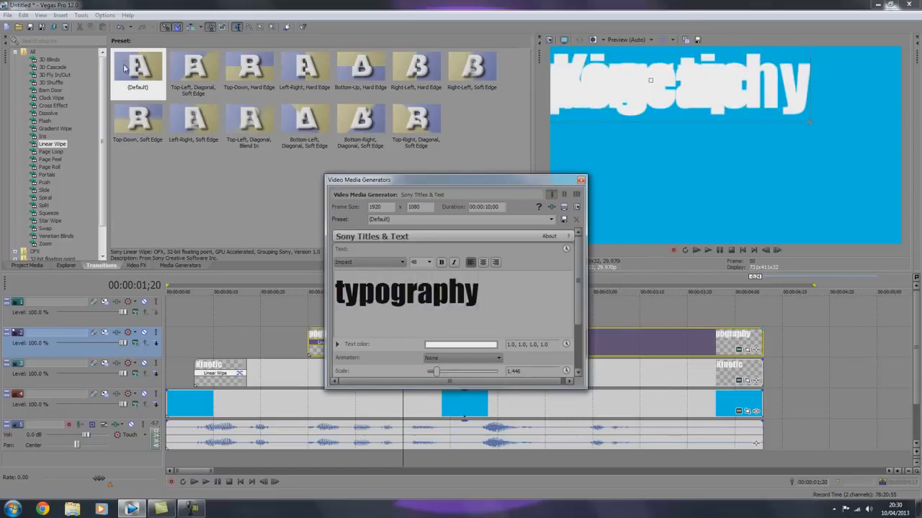
- Shrink the word "typography" to a scale of about 0.577 and place it just beneath the second half of "Kinetic"
{"action": "left_click_drag", "start_coordinate": [810, 122], "coordinate": [714, 97]}
{"action": "mouse_move", "coordinate": [650, 85]}
{"action": "left_mouse_down"}
{"action": "mouse_move", "coordinate": [658, 128]}
{"action": "mouse_move", "coordinate": [700, 116]}
{"action": "mouse_move", "coordinate": [616, 120]}
{"action": "mouse_move", "coordinate": [616, 100]}
{"action": "left_mouse_up"}
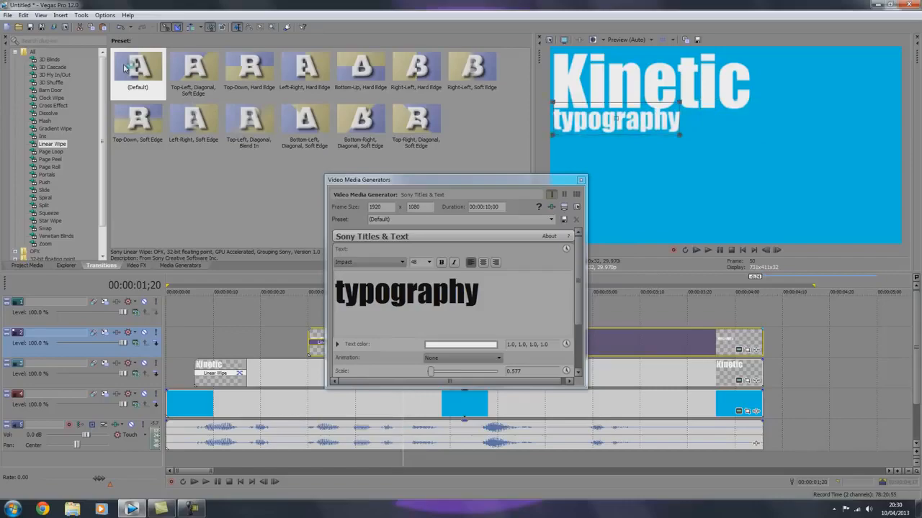
{"action": "mouse_move", "coordinate": [616, 119]}
{"action": "left_mouse_down"}
{"action": "mouse_move", "coordinate": [681, 117]}
{"action": "mouse_move", "coordinate": [615, 119]}
{"action": "mouse_move", "coordinate": [619, 161]}
{"action": "mouse_move", "coordinate": [823, 121]}
{"action": "mouse_move", "coordinate": [823, 140]}
{"action": "mouse_move", "coordinate": [708, 116]}
{"action": "left_mouse_up"}
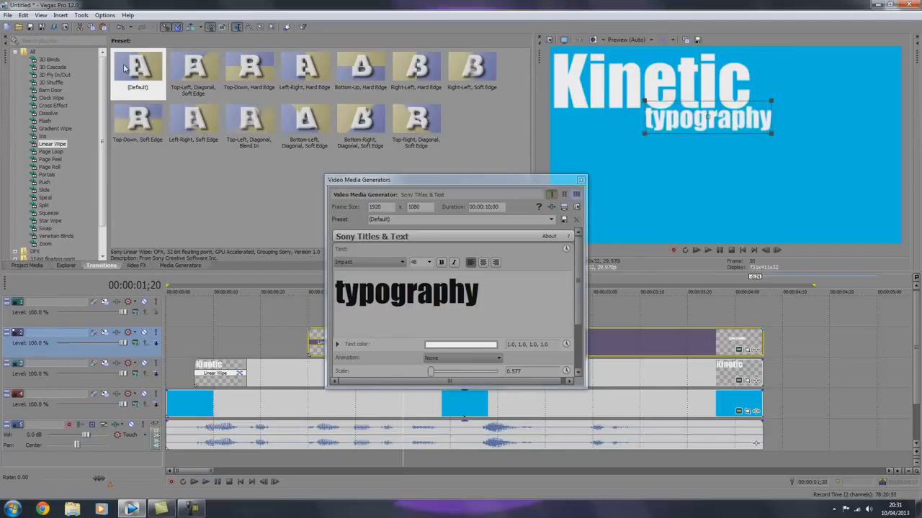
{"action": "left_click", "coordinate": [581, 180]}
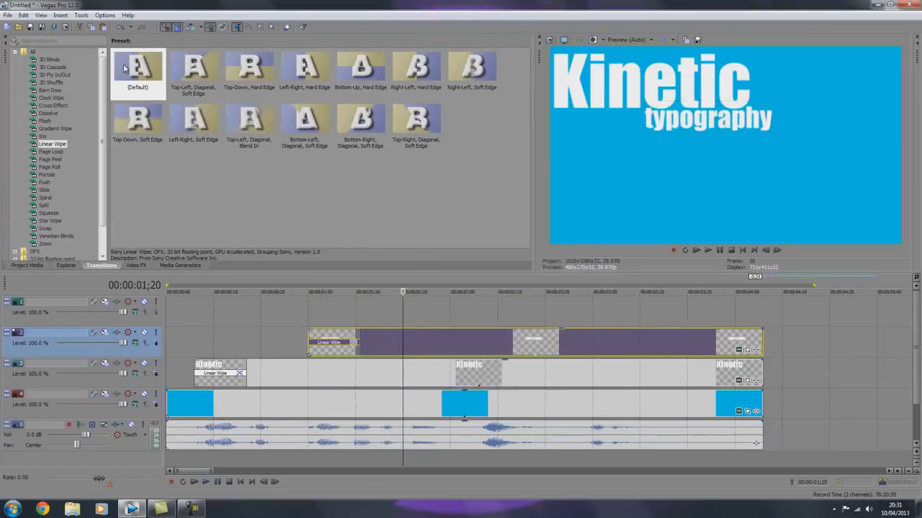
- Play the timeline from the start to check the timing of "Kinetic" and "typography" against the voice
{"action": "left_click", "coordinate": [168, 373]}
{"action": "key", "text": "space"}
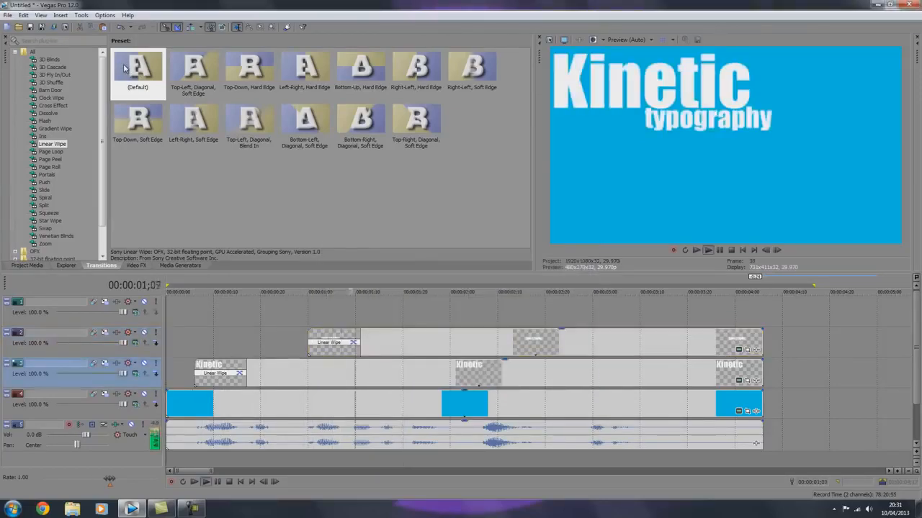
{"action": "key", "text": "space"}
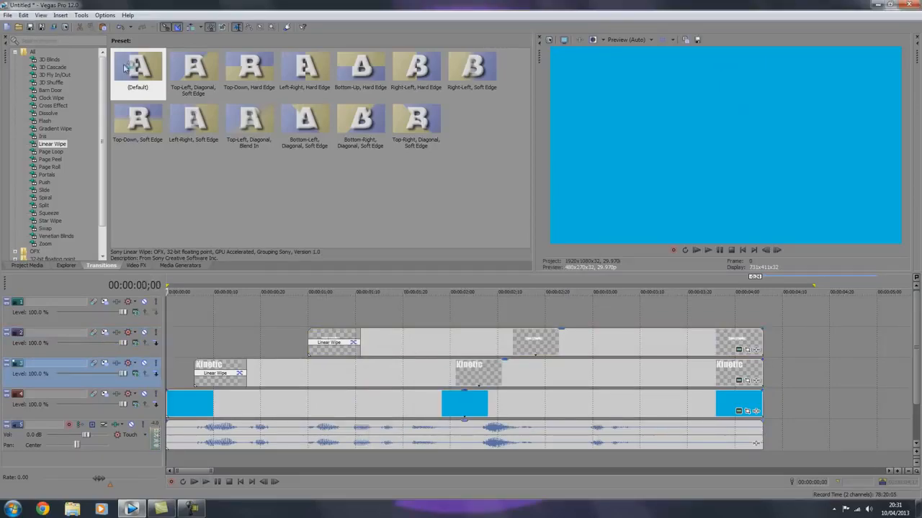
- Locate the next spoken word at 00:00:02;06 and paste the Kinetic clip there on the empty track as a new copy of the source media
{"action": "left_click", "coordinate": [483, 435]}
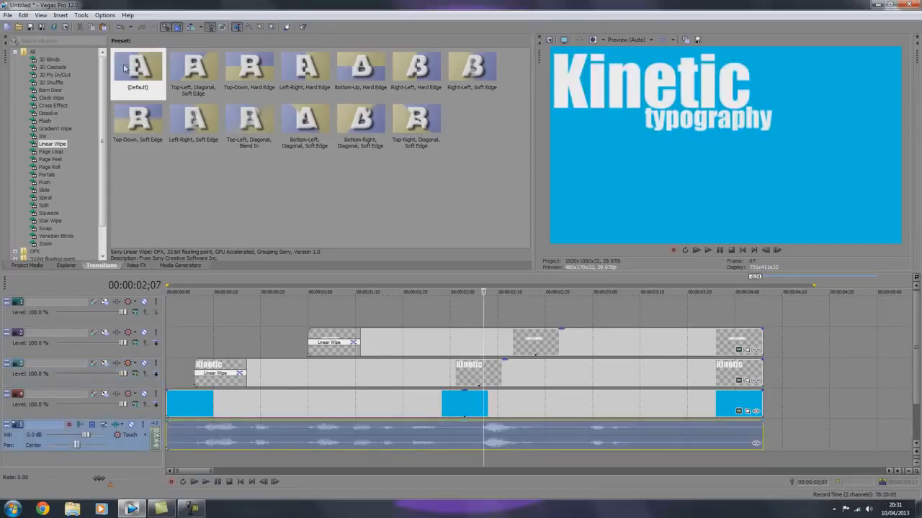
{"action": "key", "text": "Left"}
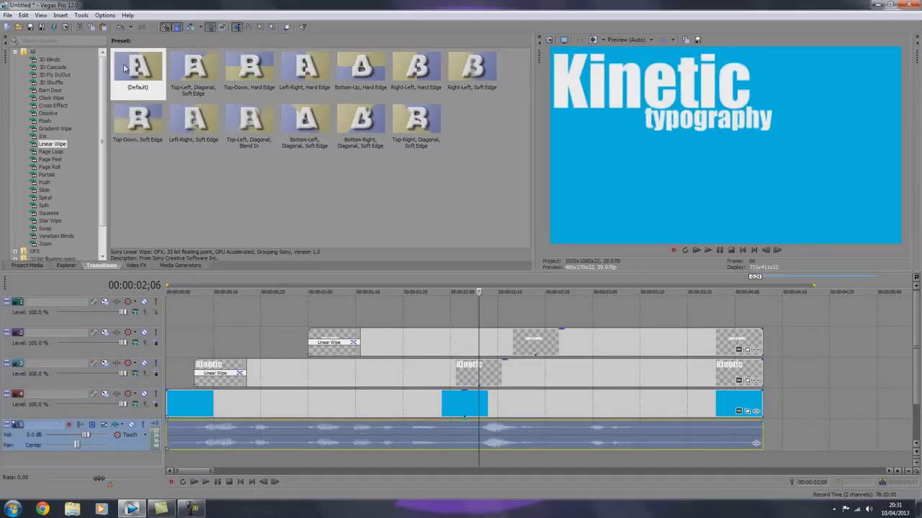
{"action": "key", "text": "space"}
{"action": "key", "text": "space"}
{"action": "key", "text": "space"}
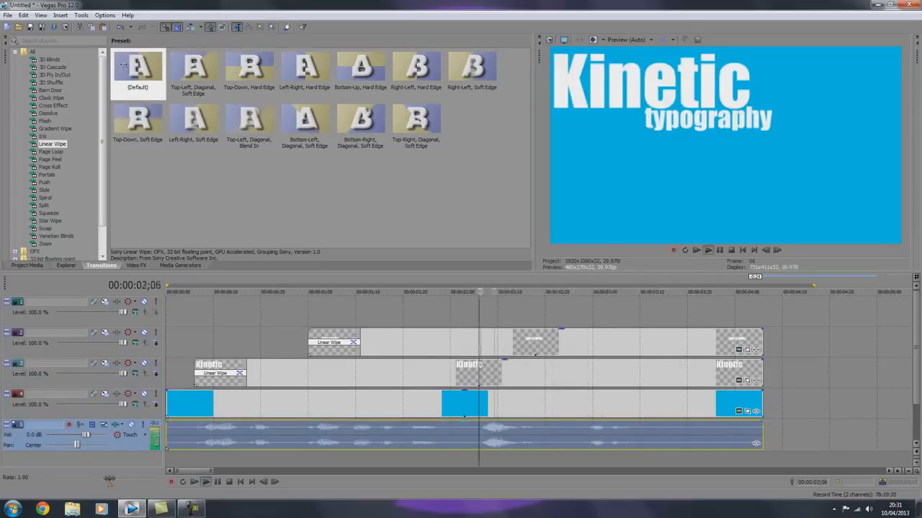
{"action": "key", "text": "space"}
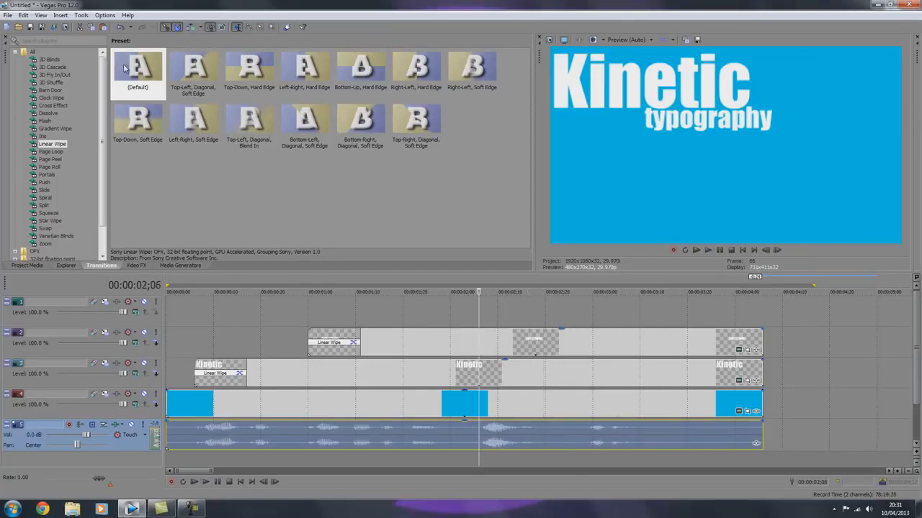
{"action": "right_click", "coordinate": [478, 311]}
{"action": "left_click", "coordinate": [504, 318]}
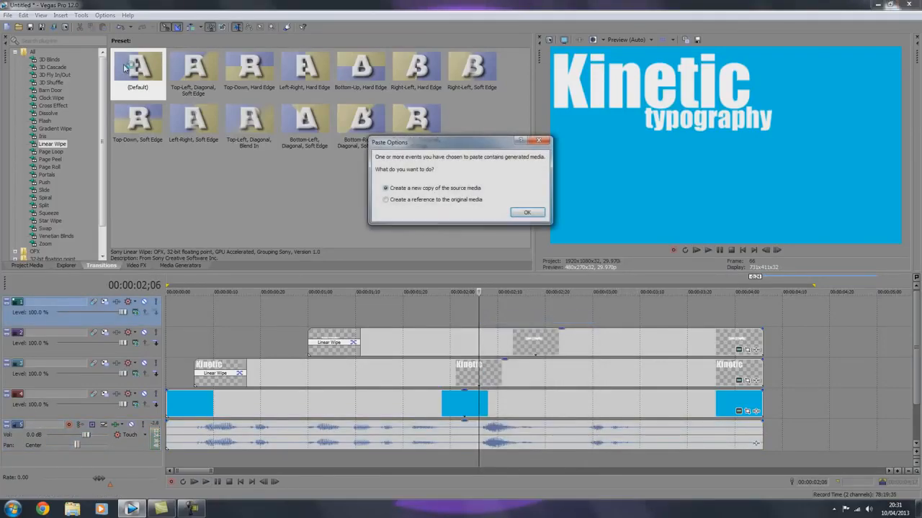
{"action": "key", "text": "Return"}
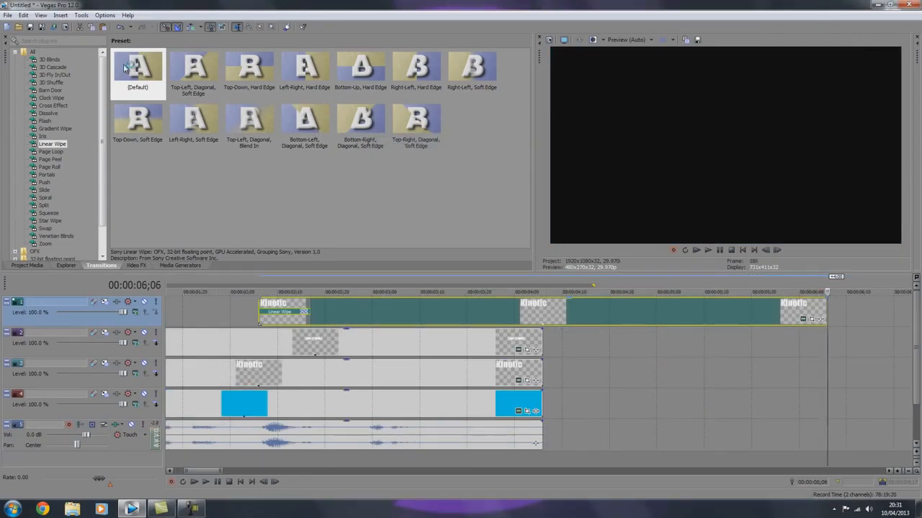
- Trim the newly pasted Kinetic clip's end to the end of the voice audio and play from the clip's start
{"action": "left_click_drag", "start_coordinate": [827, 312], "coordinate": [542, 312]}
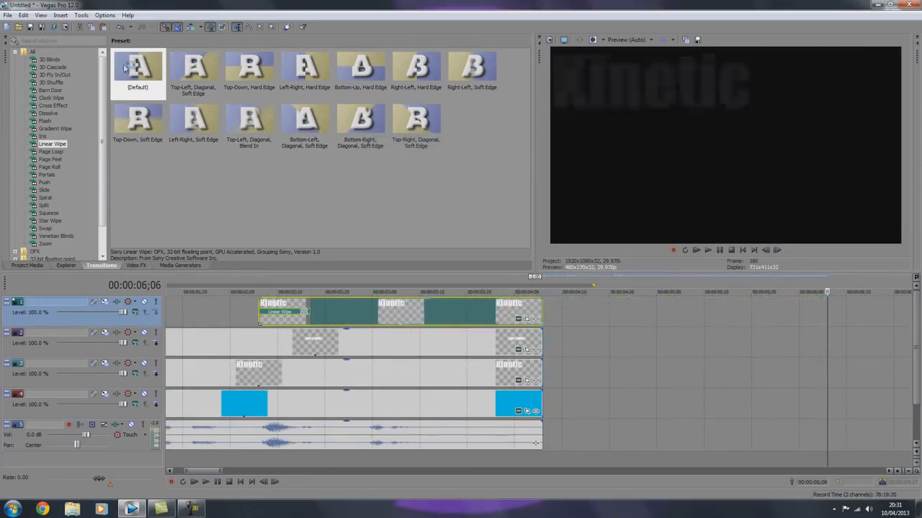
{"action": "left_click", "coordinate": [259, 312]}
{"action": "key", "text": "space"}
{"action": "key", "text": "space"}
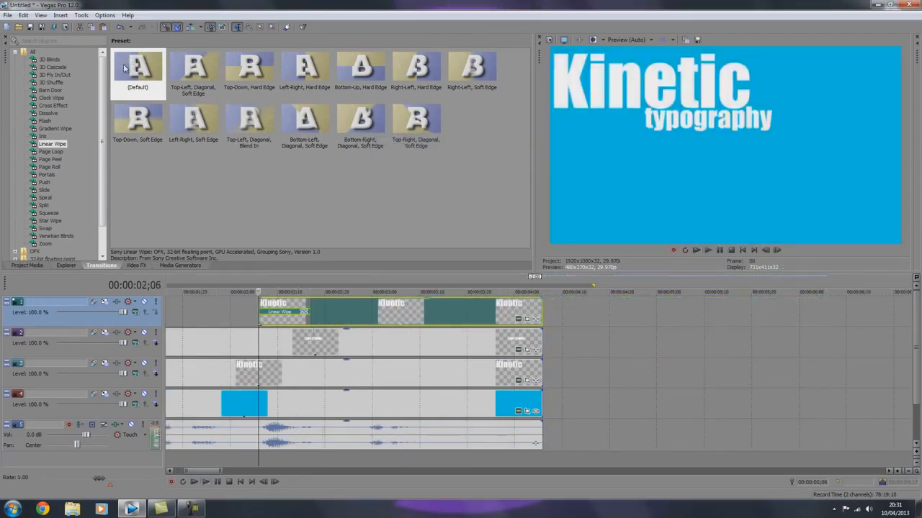
- Change the newly pasted clip's text to "is" and preview it at 00:00:02;11
{"action": "left_click", "coordinate": [519, 319]}
{"action": "key", "text": "ctrl+a"}
{"action": "type", "text": "is"}
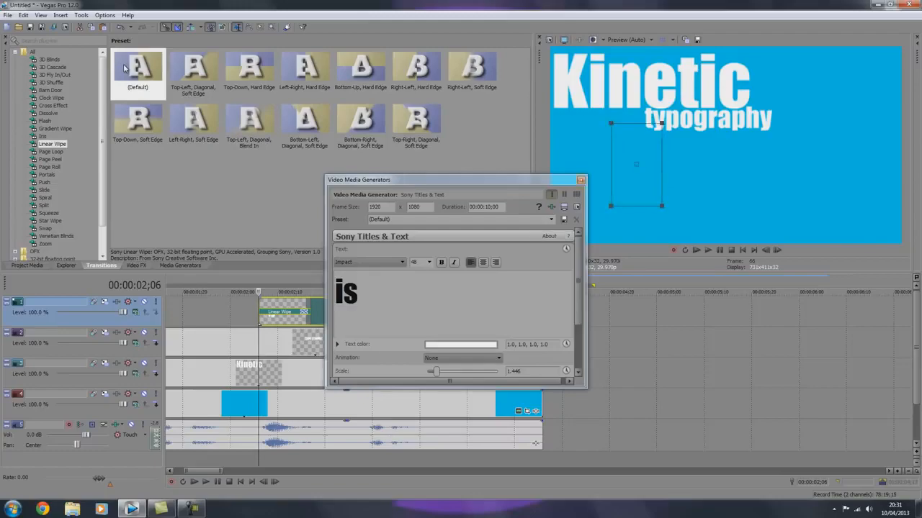
{"action": "key", "text": "Escape"}
{"action": "left_click", "coordinate": [281, 343]}
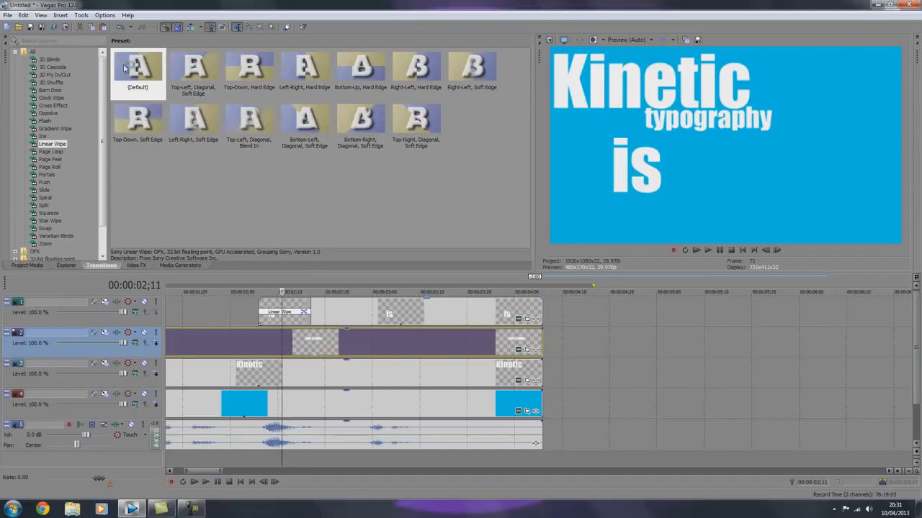
{"action": "left_click", "coordinate": [324, 312]}
{"action": "key", "text": "Delete"}
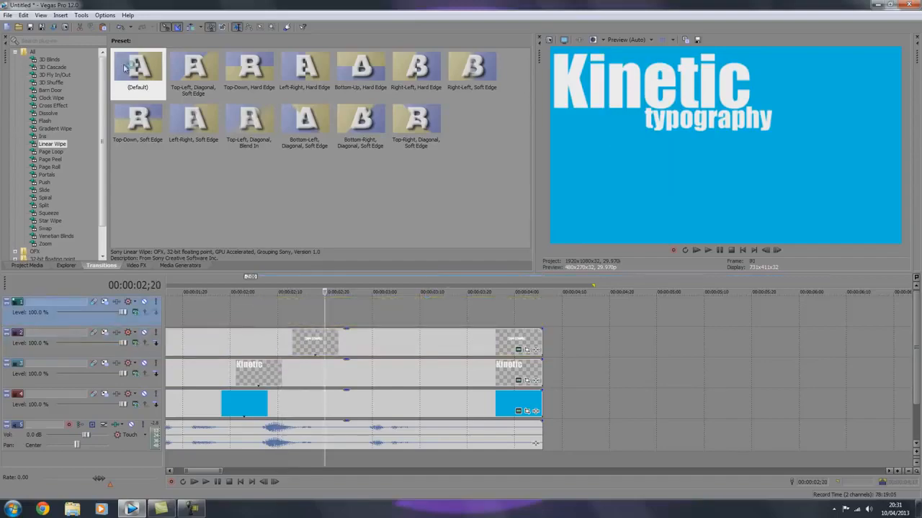
{"action": "left_click", "coordinate": [282, 343]}
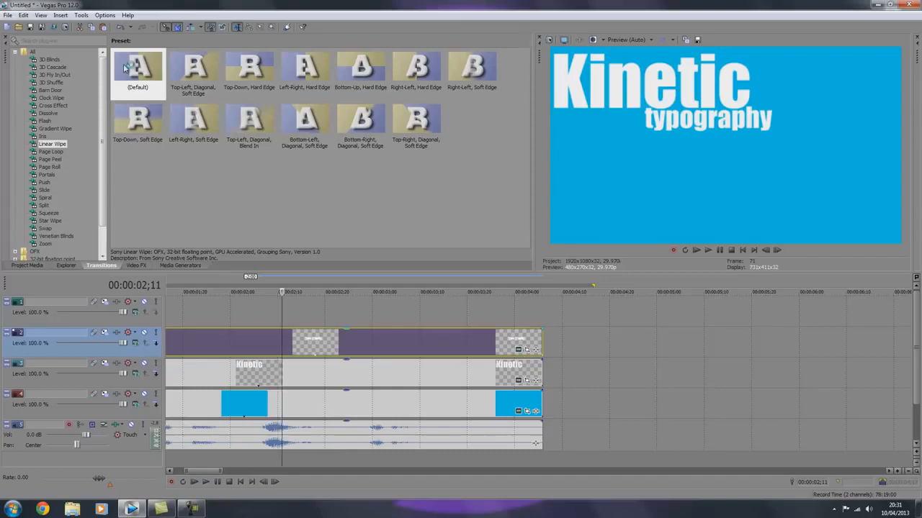
{"action": "key", "text": "ctrl+z"}
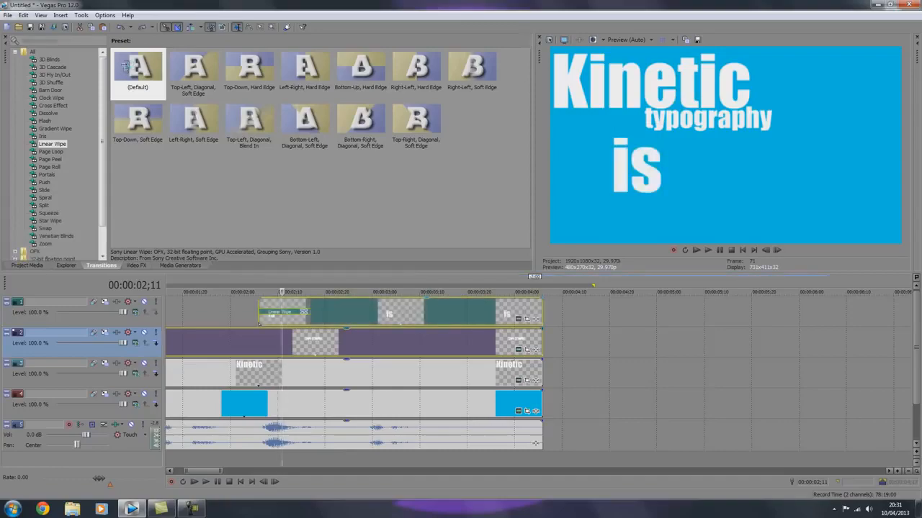
- Play and step frame by frame around the start of the "is" clip to check its wipe against the voice
{"action": "left_click", "coordinate": [249, 312]}
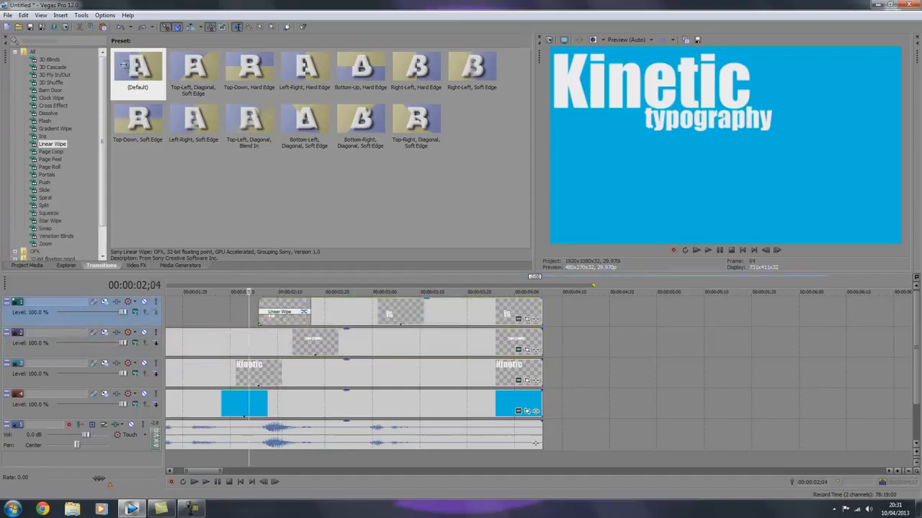
{"action": "left_click", "coordinate": [259, 312]}
{"action": "key", "text": "space"}
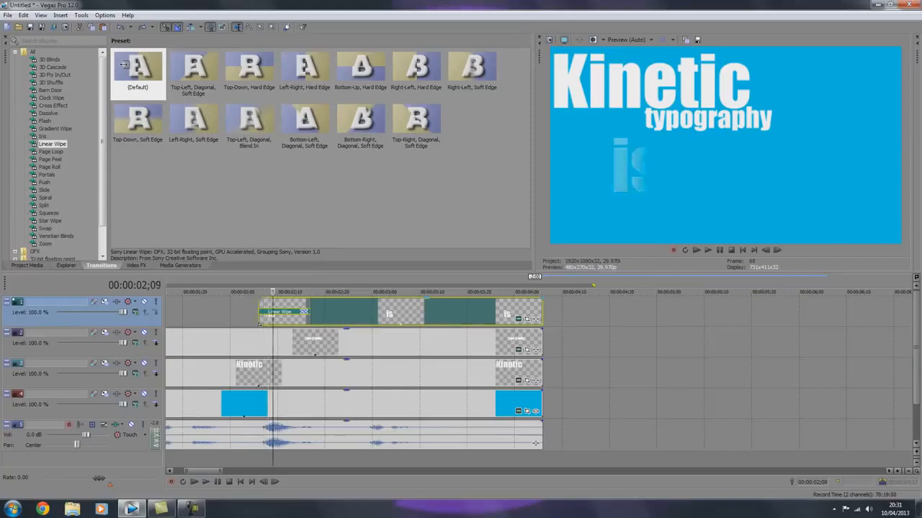
{"action": "key", "text": "space"}
{"action": "key", "text": "Right"}
{"action": "key", "text": "Right"}
{"action": "key", "text": "Right"}
{"action": "key", "text": "Right"}
{"action": "key", "text": "Left"}
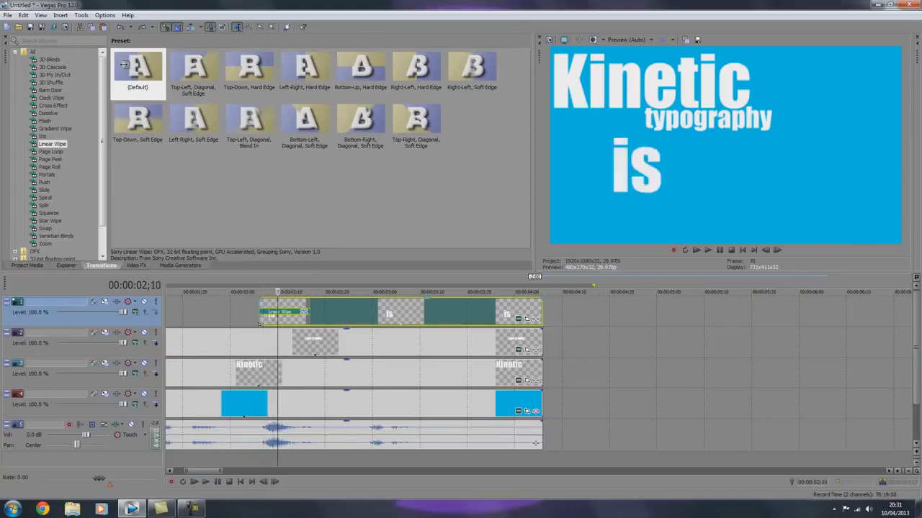
{"action": "key", "text": "Left"}
{"action": "key", "text": "Left"}
{"action": "key", "text": "Left"}
{"action": "key", "text": "Left"}
{"action": "key", "text": "space"}
{"action": "key", "text": "space"}
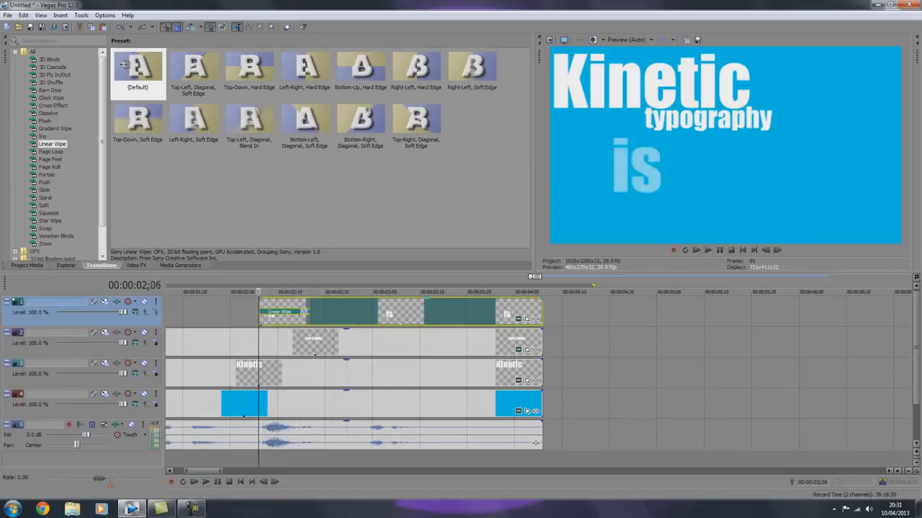
{"action": "left_click", "coordinate": [187, 312]}
{"action": "key", "text": "space"}
{"action": "key", "text": "space"}
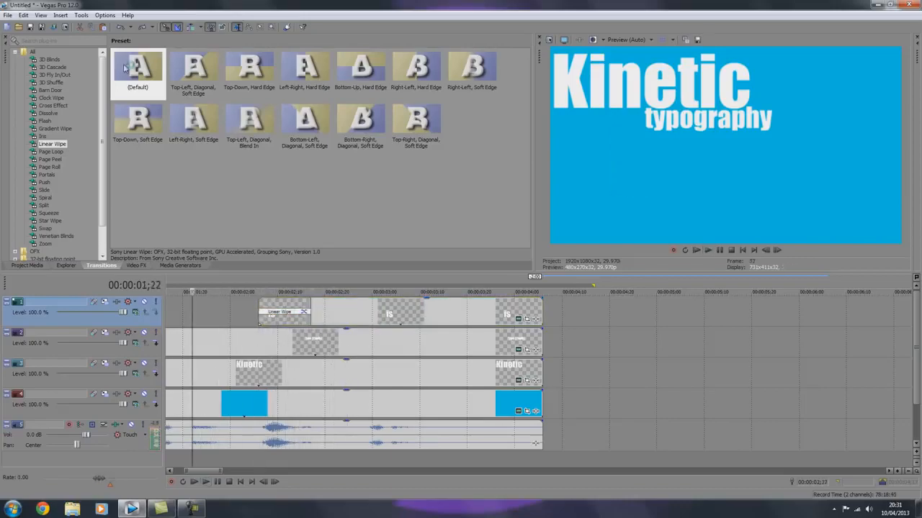
- Move the word "is" up so it sits directly under "Kinetic" and beside the start of "typography"
{"action": "left_click", "coordinate": [325, 313]}
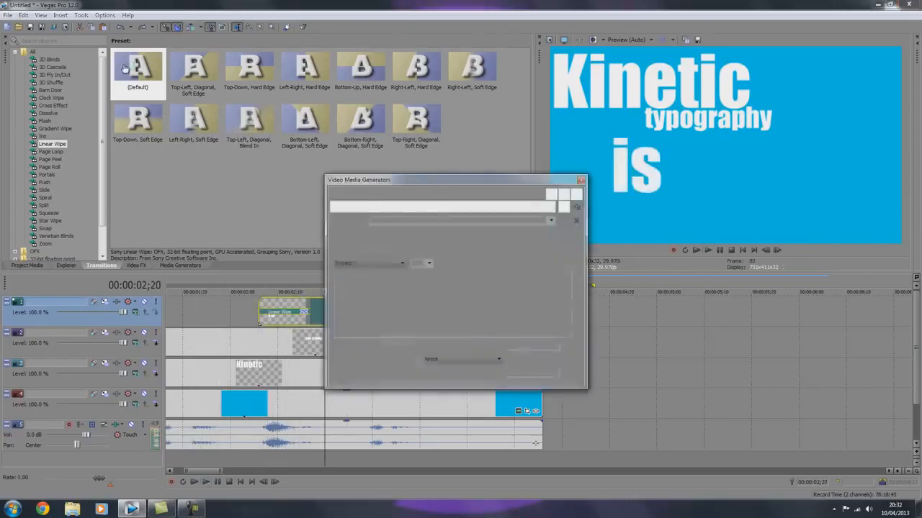
{"action": "left_click_drag", "start_coordinate": [636, 164], "coordinate": [622, 139]}
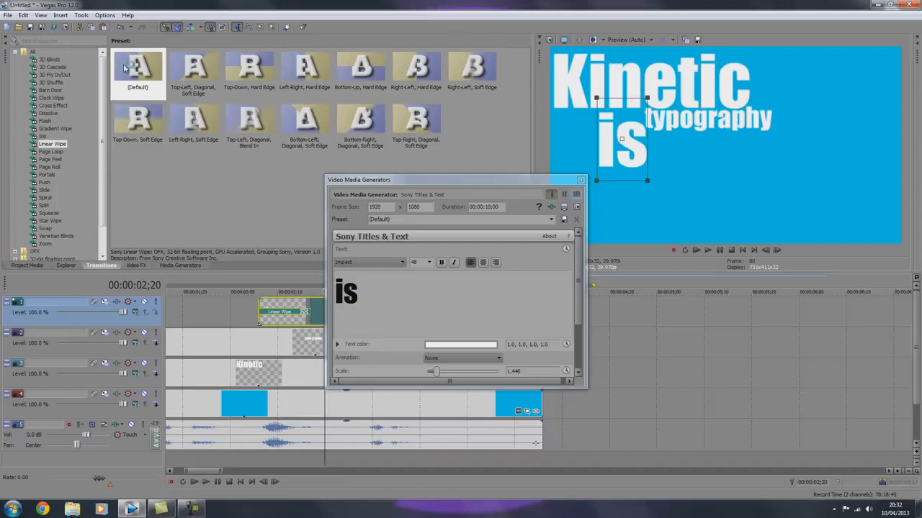
{"action": "left_click", "coordinate": [580, 180]}
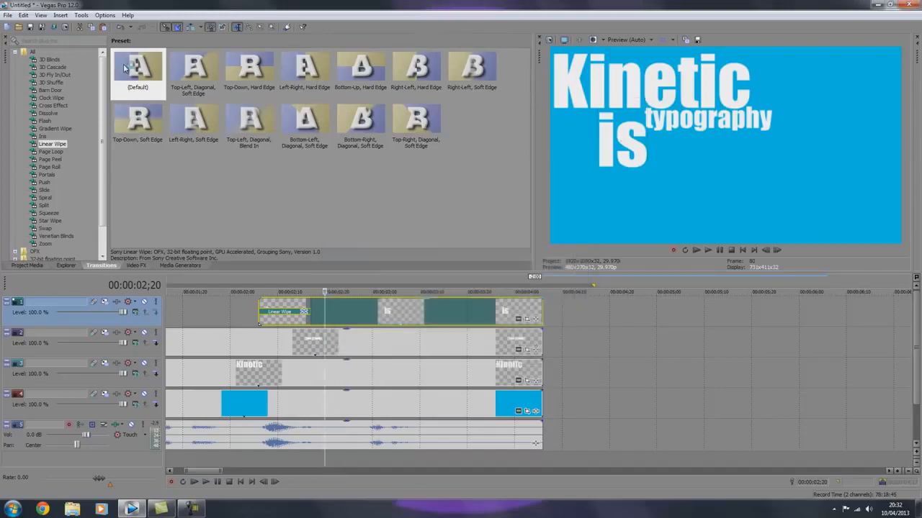
- Play the timeline from the beginning to review all three wiped-in words with the voice
{"action": "left_click", "coordinate": [252, 481]}
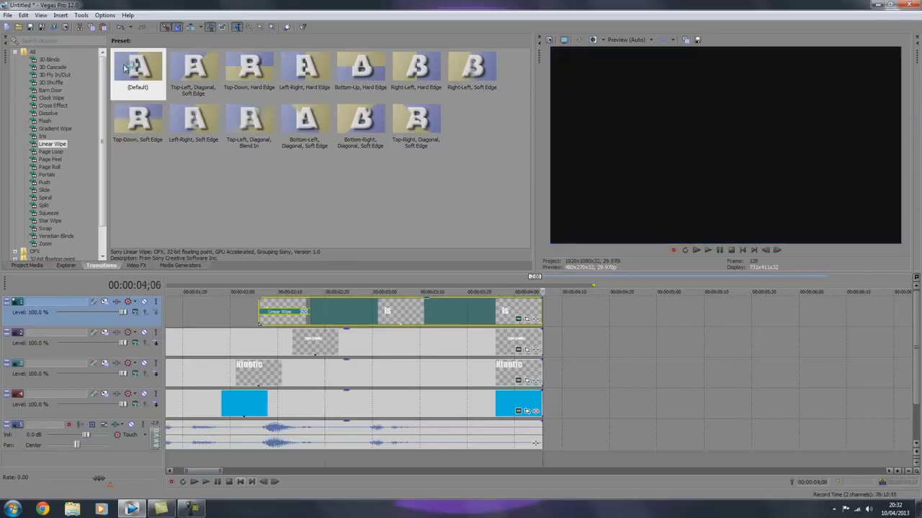
{"action": "left_click", "coordinate": [240, 481]}
{"action": "left_click", "coordinate": [206, 482]}
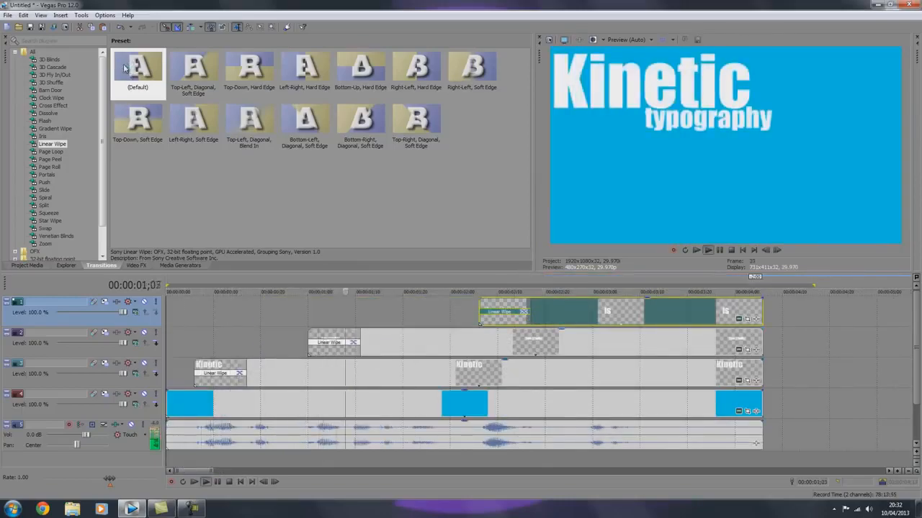
{"action": "key", "text": "space"}
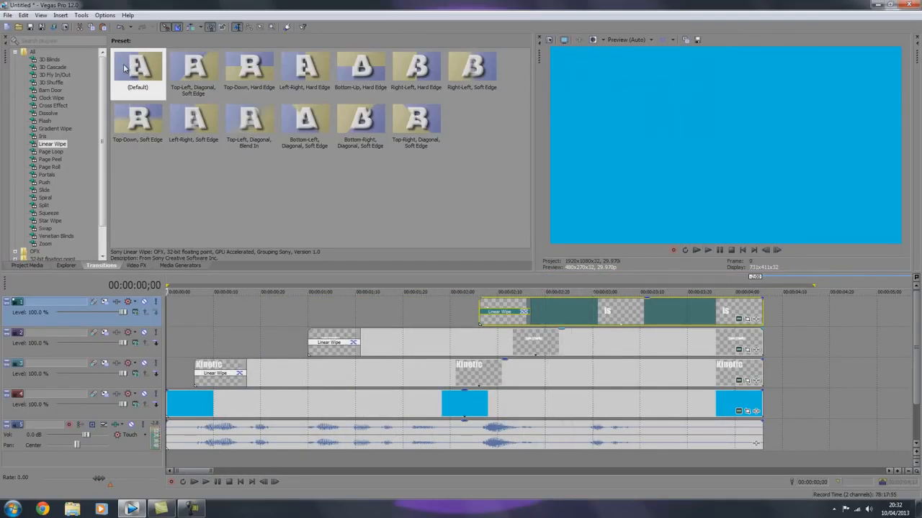
{"action": "scroll", "coordinate": [124, 69], "scroll_direction": "right", "scroll_amount": 4}
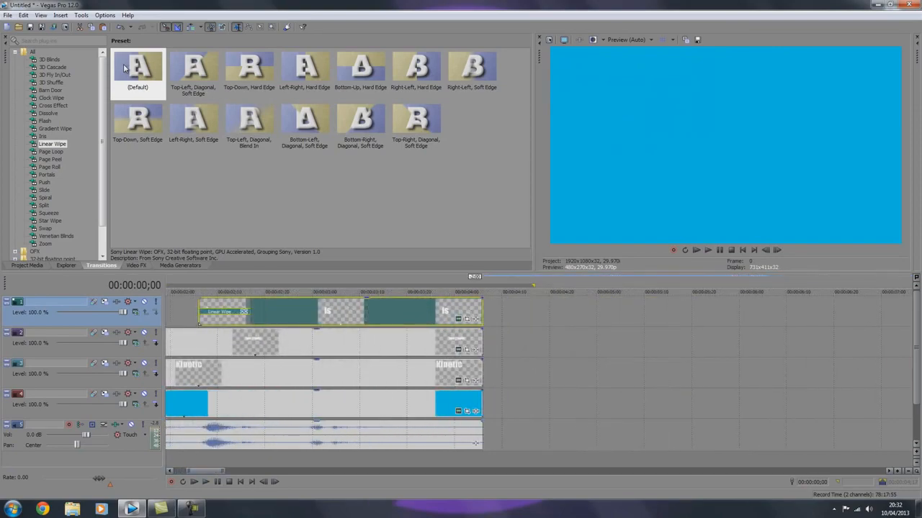
- Play the voice recording to find the next word at 00:00:02;29 and insert two empty video tracks above the "is" track
{"action": "left_click", "coordinate": [307, 434]}
{"action": "key", "text": "space"}
{"action": "key", "text": "space"}
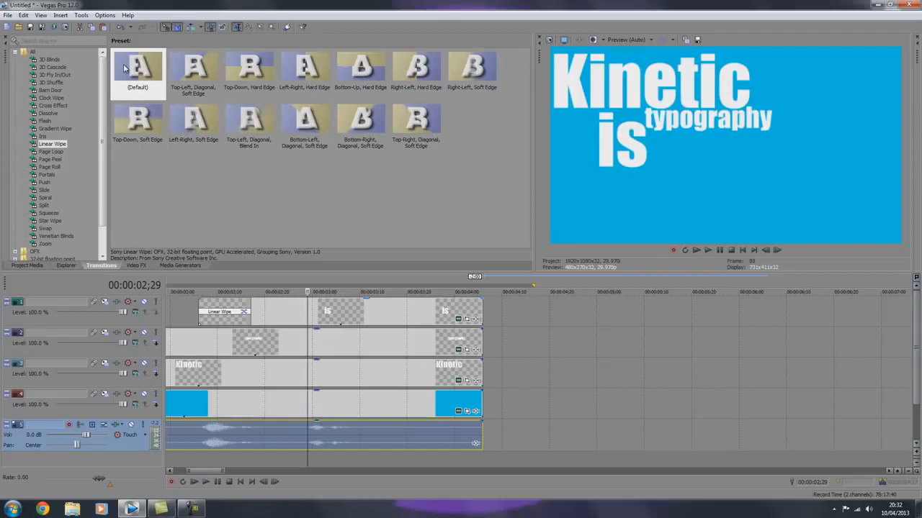
{"action": "key", "text": "shift+F10"}
{"action": "key", "text": "Down"}
{"action": "key", "text": "Return"}
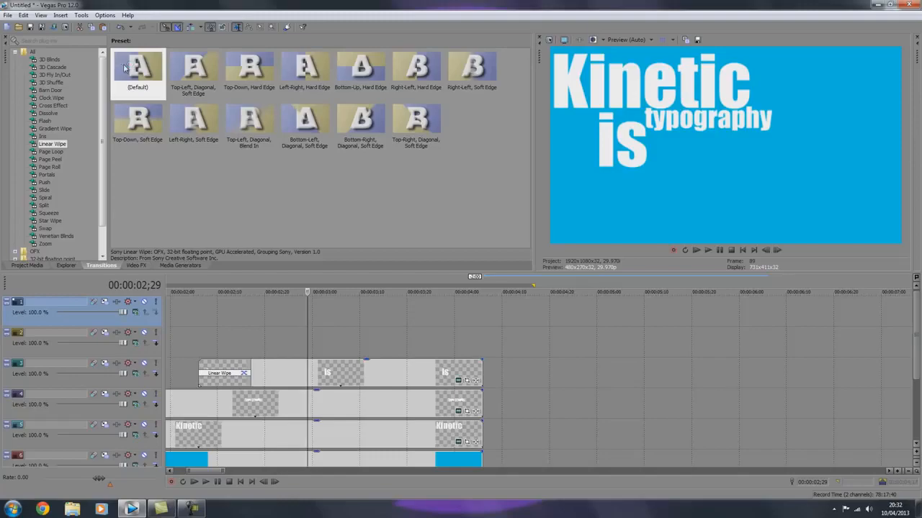
- Paste a new copy of the "Kinetic" clip on the second track at 00:00:02;29 and trim its end to match the other clips
{"action": "right_click", "coordinate": [307, 339]}
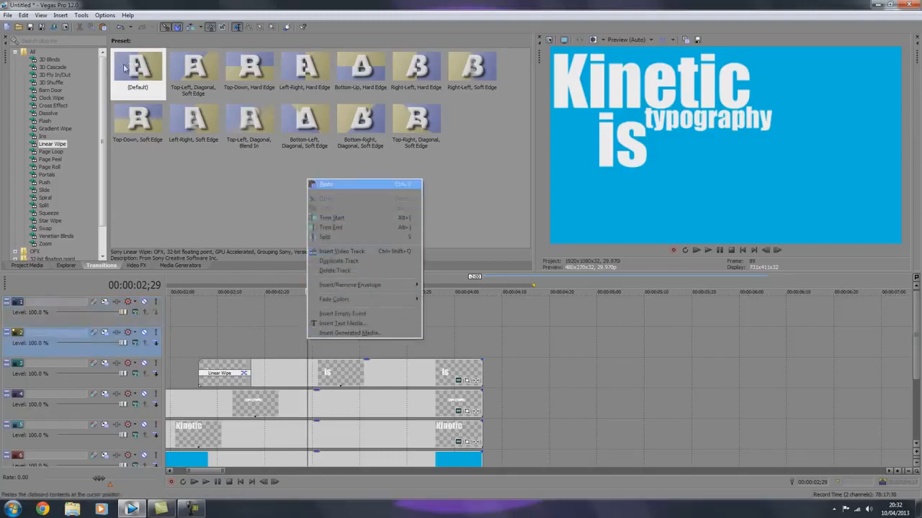
{"action": "left_click", "coordinate": [335, 184]}
{"action": "key", "text": "Return"}
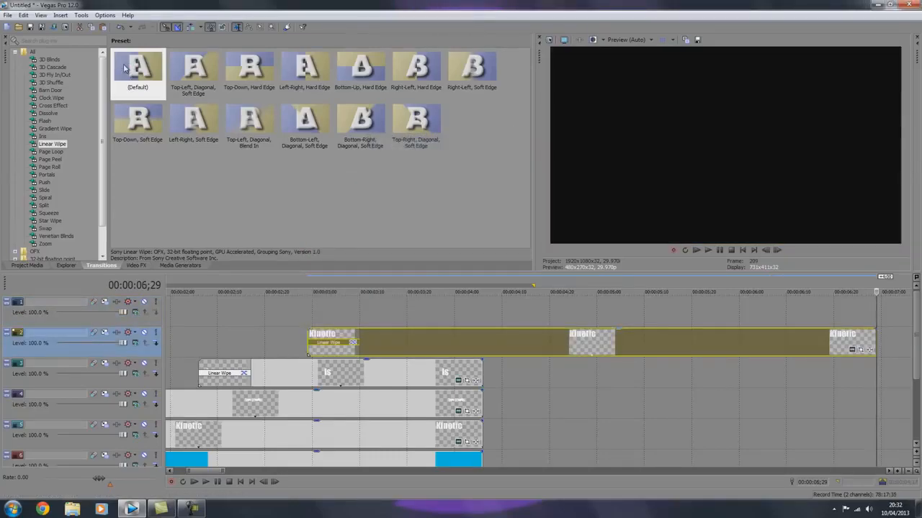
{"action": "left_click_drag", "start_coordinate": [875, 341], "coordinate": [483, 341]}
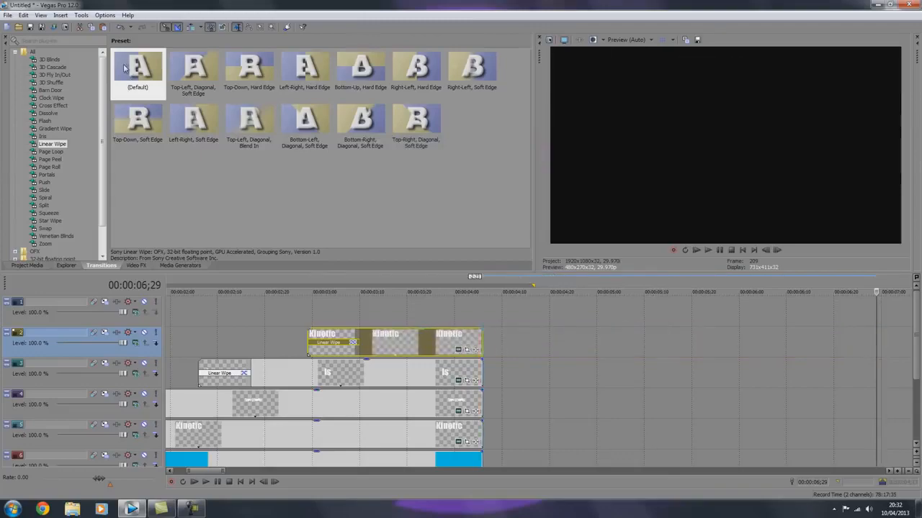
{"action": "left_click", "coordinate": [484, 342]}
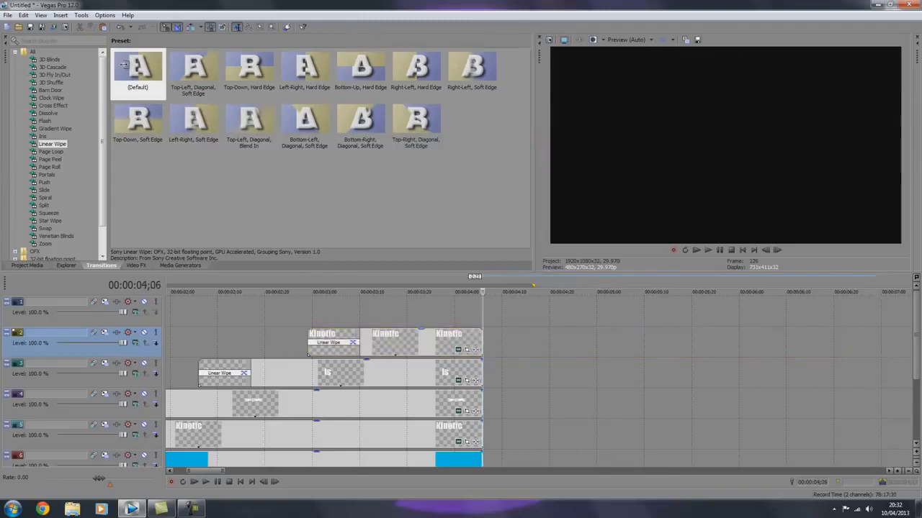
- Change the pasted clip's text to "the", enlarge it to a scale of about 2.58 and place it below "typography", beside "is"
{"action": "left_click", "coordinate": [376, 342]}
{"action": "left_click", "coordinate": [458, 349]}
{"action": "key", "text": "ctrl+a"}
{"action": "type", "text": "the"}
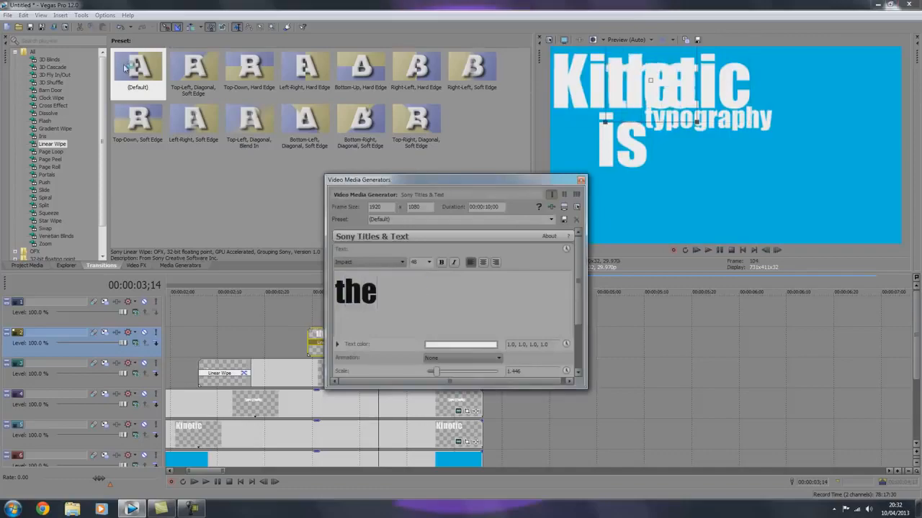
{"action": "left_click_drag", "start_coordinate": [697, 122], "coordinate": [733, 154]}
{"action": "left_click_drag", "start_coordinate": [650, 80], "coordinate": [729, 180]}
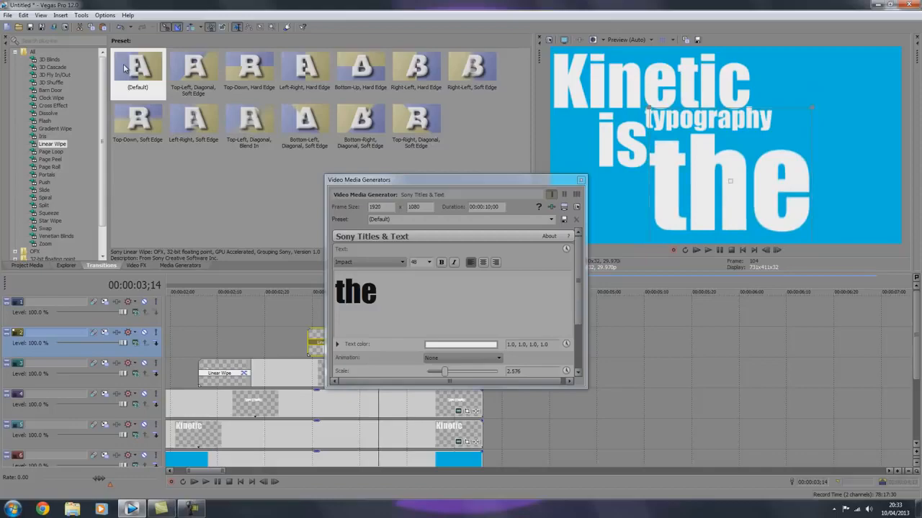
{"action": "left_click", "coordinate": [581, 180]}
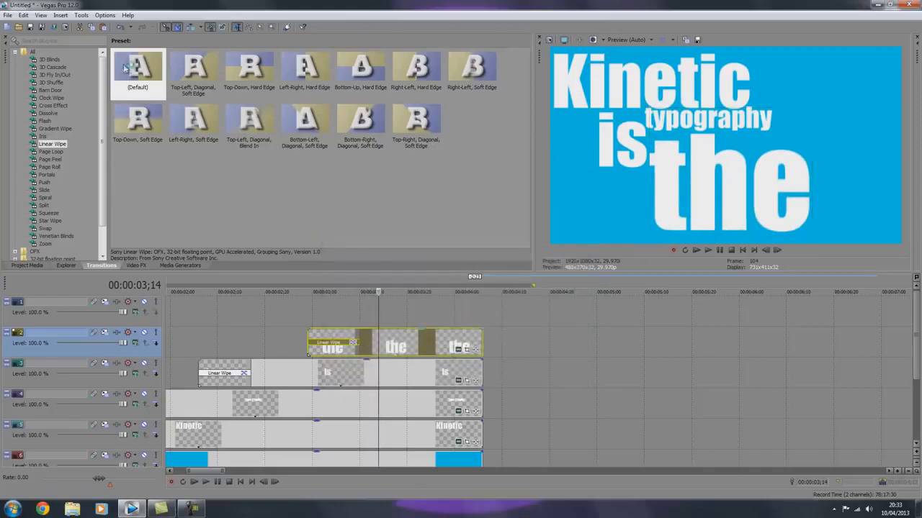
- Shorten the Linear Wipe on the "the" clip and play from about 00:00:02;21 to check its timing against the voice
{"action": "key", "text": "space"}
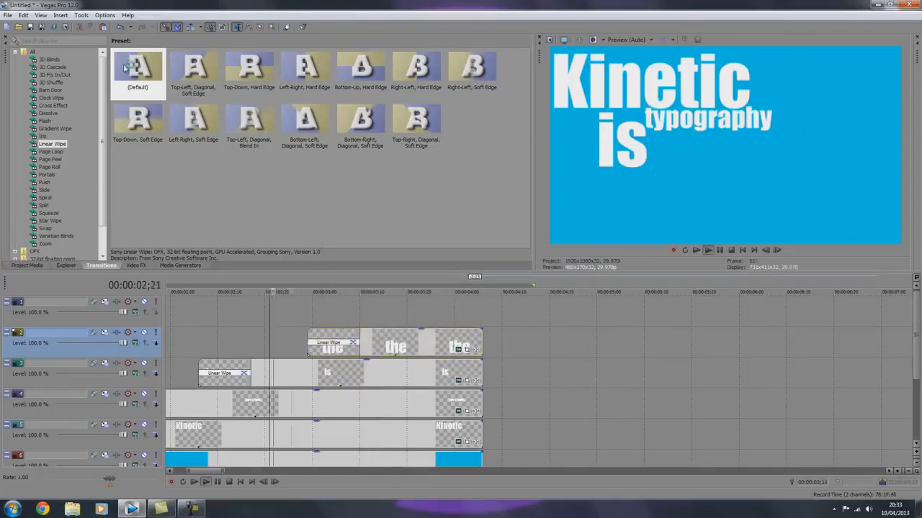
{"action": "key", "text": "space"}
{"action": "mouse_move", "coordinate": [309, 346]}
{"action": "left_mouse_down"}
{"action": "mouse_move", "coordinate": [294, 346]}
{"action": "mouse_move", "coordinate": [308, 346]}
{"action": "left_mouse_up"}
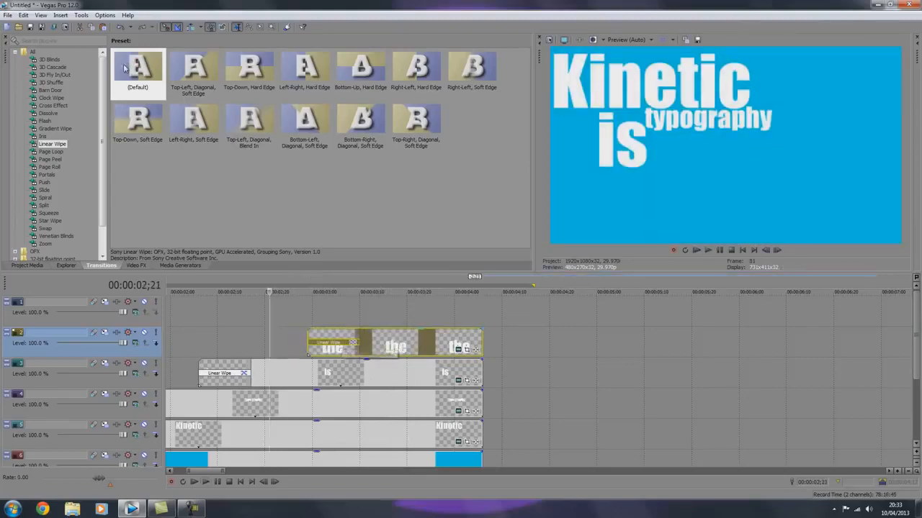
{"action": "key", "text": "space"}
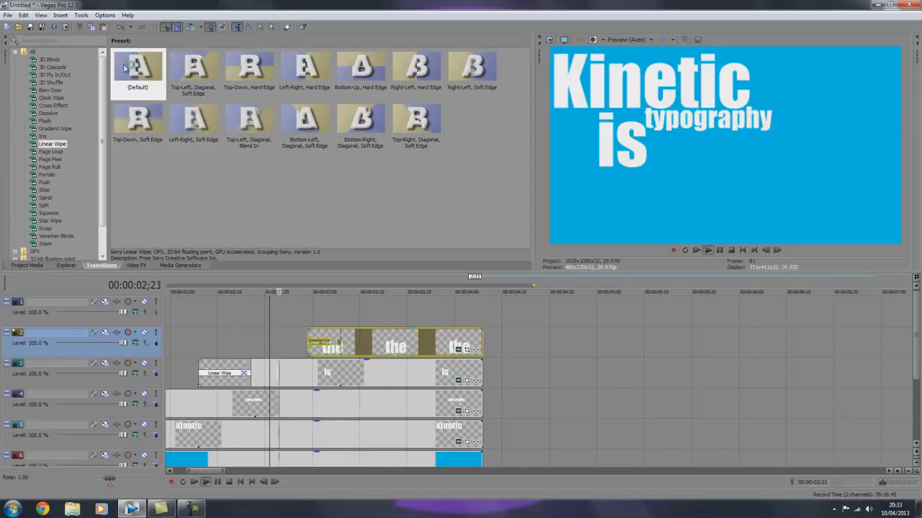
{"action": "key", "text": "space"}
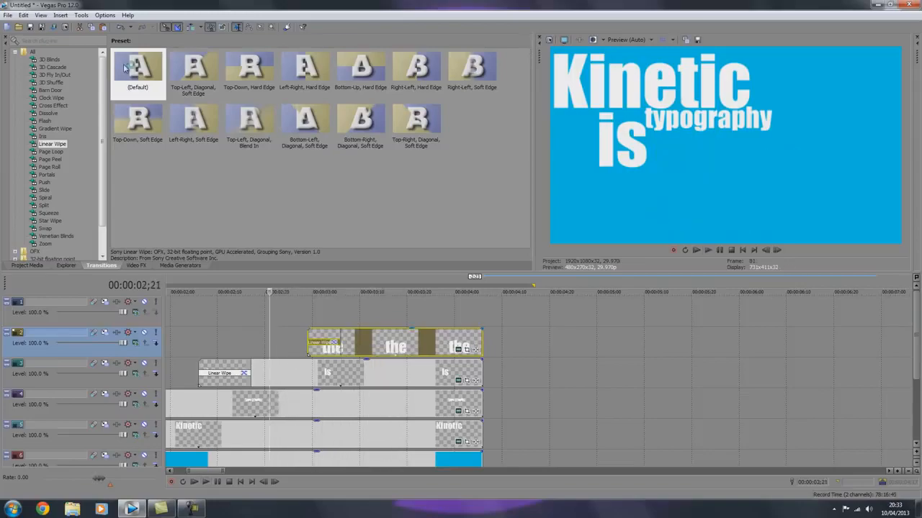
- Paste another new copy of the "Kinetic" clip on the empty top track at 00:00:03;01 and trim its end to match the others
{"action": "left_click", "coordinate": [316, 313]}
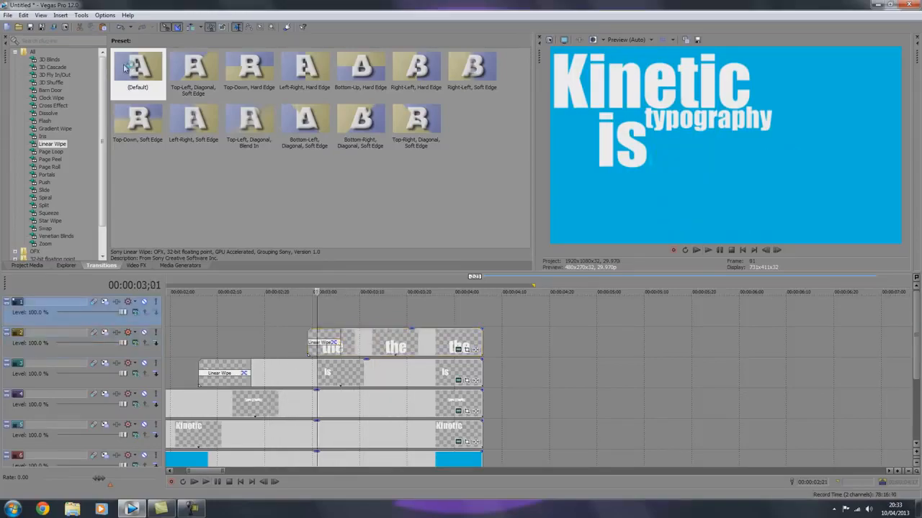
{"action": "right_click", "coordinate": [319, 309]}
{"action": "left_click", "coordinate": [338, 319]}
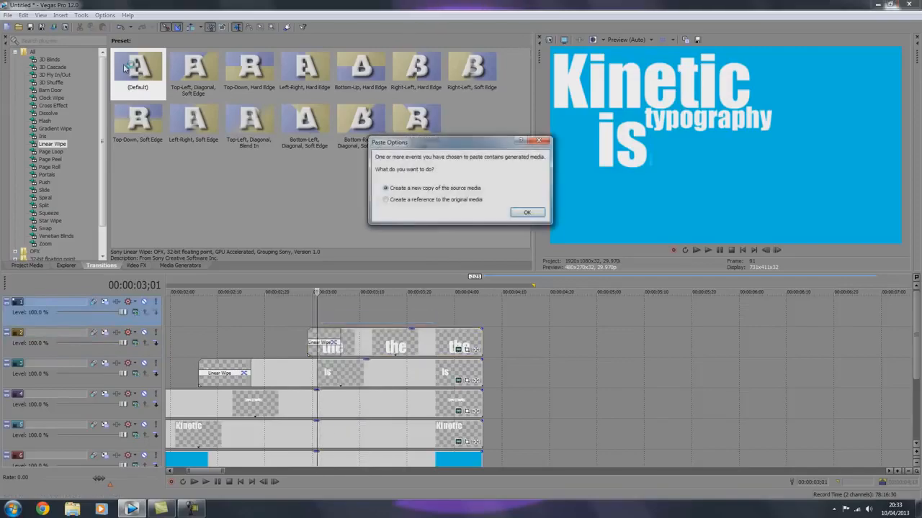
{"action": "key", "text": "Return"}
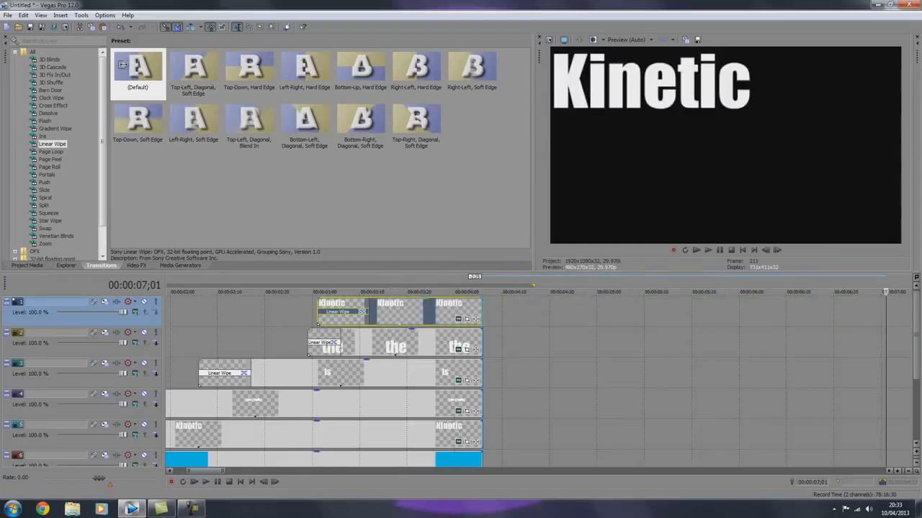
{"action": "key", "text": "space"}
- Change the top clip's text to "best", shrink it to a scale of about 0.55 and place it beside the lower end of "the"
{"action": "left_click", "coordinate": [457, 319]}
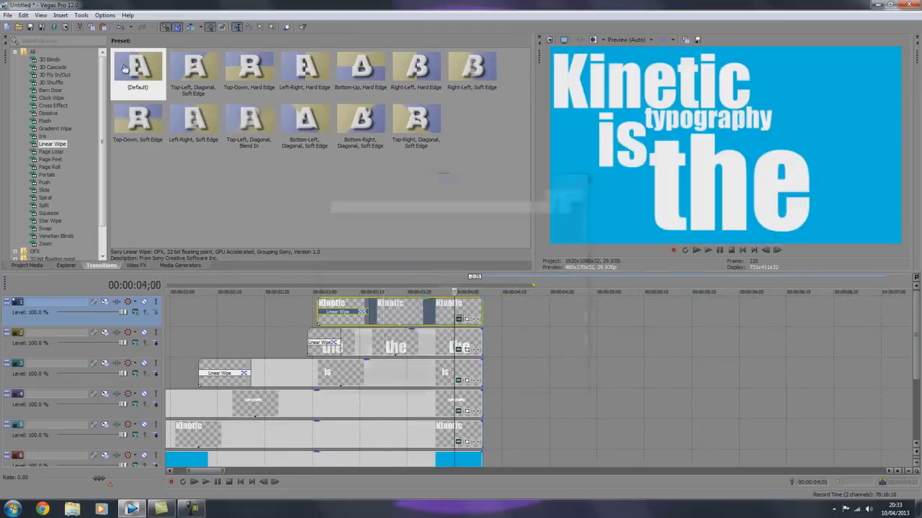
{"action": "key", "text": "ctrl+a"}
{"action": "type", "text": "best"}
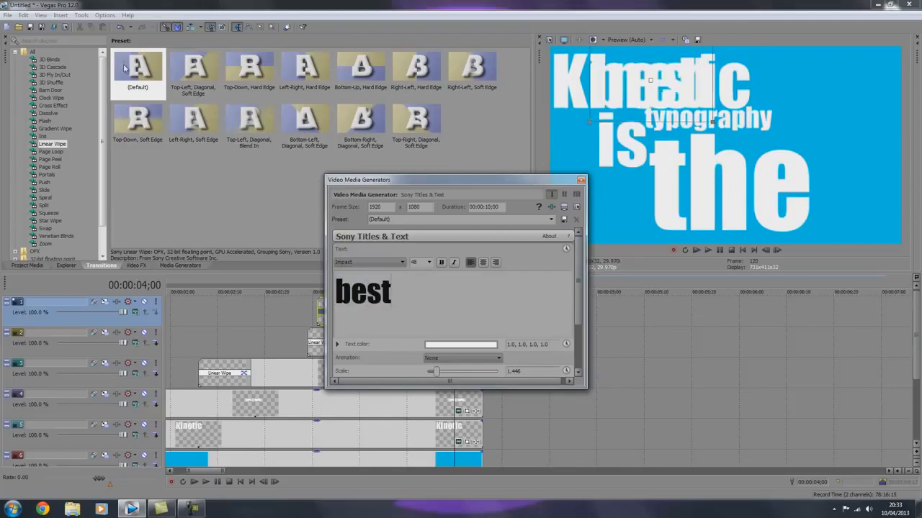
{"action": "mouse_move", "coordinate": [650, 93]}
{"action": "left_mouse_down"}
{"action": "mouse_move", "coordinate": [712, 125]}
{"action": "mouse_move", "coordinate": [818, 112]}
{"action": "mouse_move", "coordinate": [827, 98]}
{"action": "left_mouse_up"}
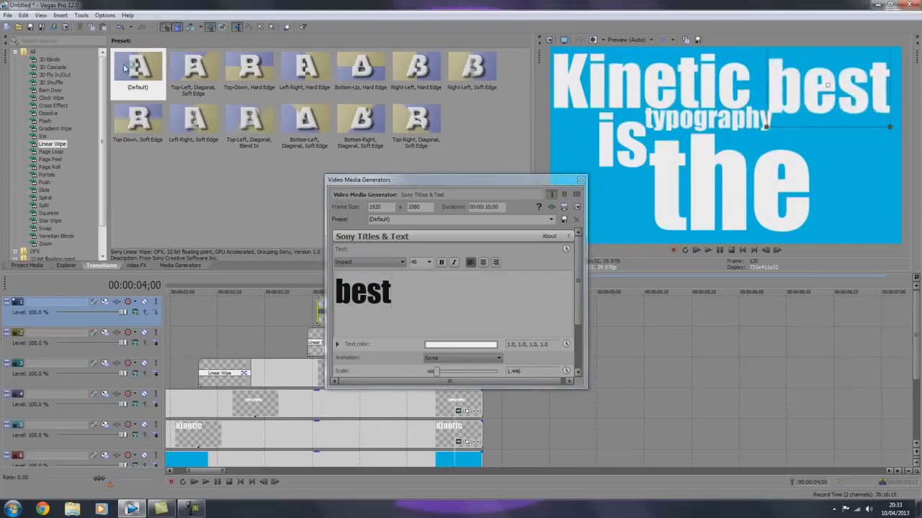
{"action": "left_click", "coordinate": [581, 180]}
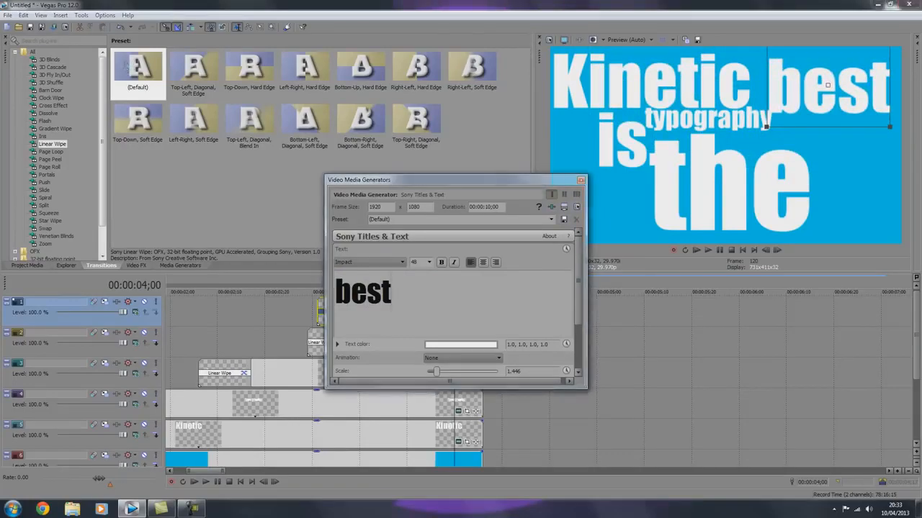
{"action": "left_click_drag", "start_coordinate": [828, 93], "coordinate": [818, 133]}
{"action": "left_click_drag", "start_coordinate": [758, 161], "coordinate": [836, 217]}
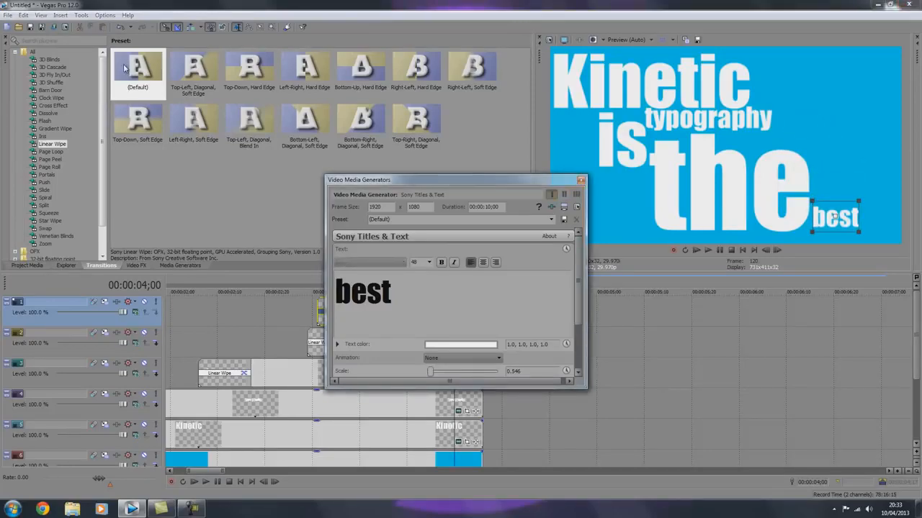
{"action": "left_click", "coordinate": [581, 180]}
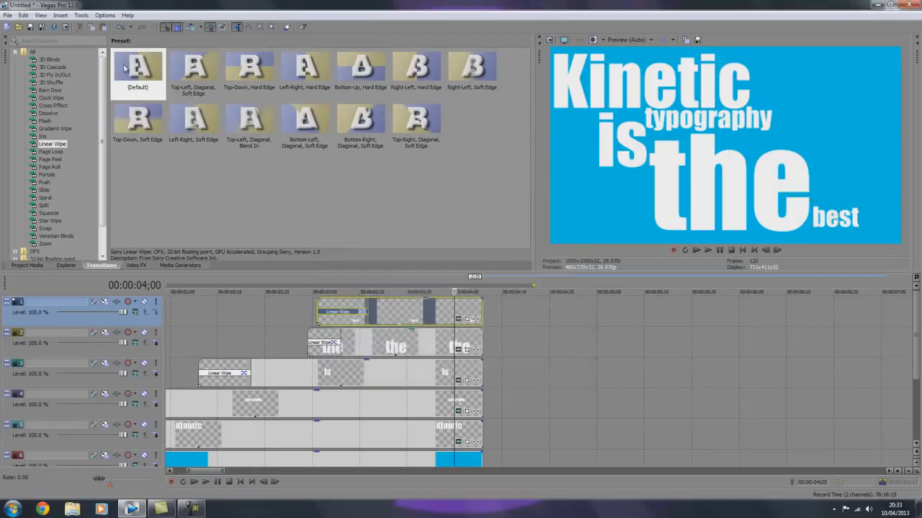
- Shorten the Linear Wipe on the "best" clip, replay from 00:00:02;22 and review the whole sequence from the beginning
{"action": "key", "text": "space"}
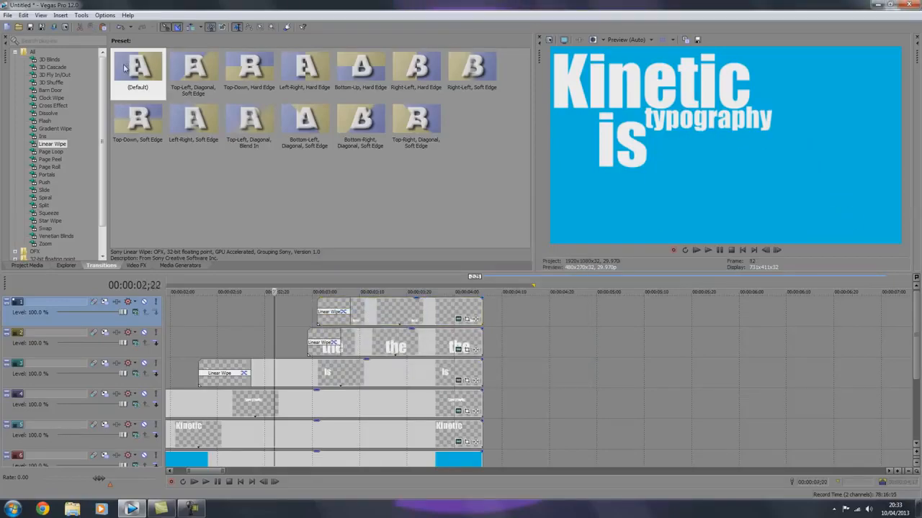
{"action": "key", "text": "space"}
{"action": "key", "text": "space"}
{"action": "key", "text": "space"}
{"action": "key", "text": "ctrl+Home"}
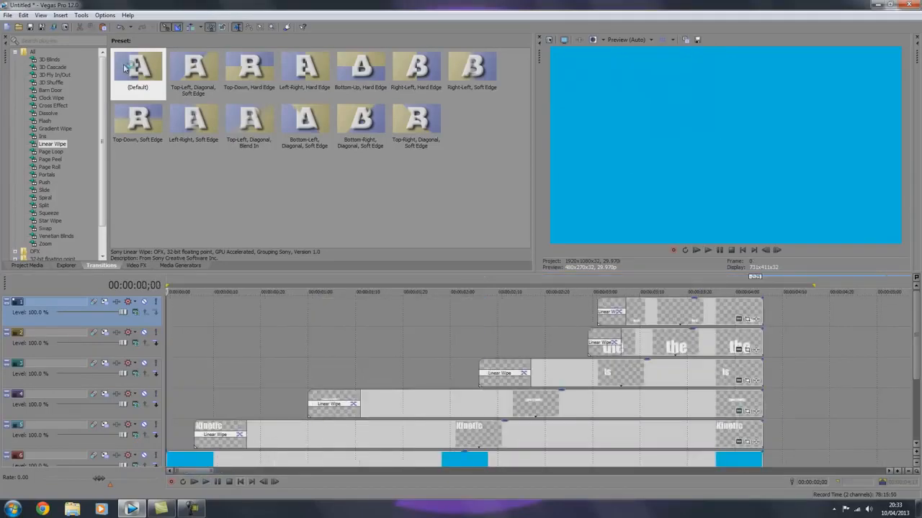
{"action": "key", "text": "space"}
- Extend the end of the light blue background clip to about 20 seconds on the timeline
{"action": "scroll", "coordinate": [123, 68], "scroll_direction": "right", "scroll_amount": 5}
{"action": "scroll", "coordinate": [124, 68], "scroll_direction": "left", "scroll_amount": 5}
{"action": "scroll", "coordinate": [124, 69], "scroll_direction": "right", "scroll_amount": 5}
{"action": "scroll", "coordinate": [124, 69], "scroll_direction": "left", "scroll_amount": 1}
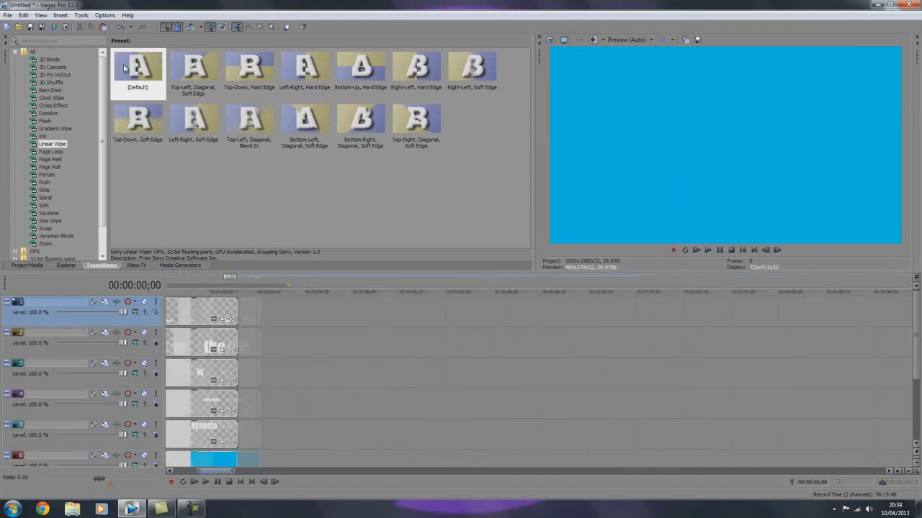
{"action": "scroll", "coordinate": [124, 68], "scroll_direction": "down", "scroll_amount": 7}
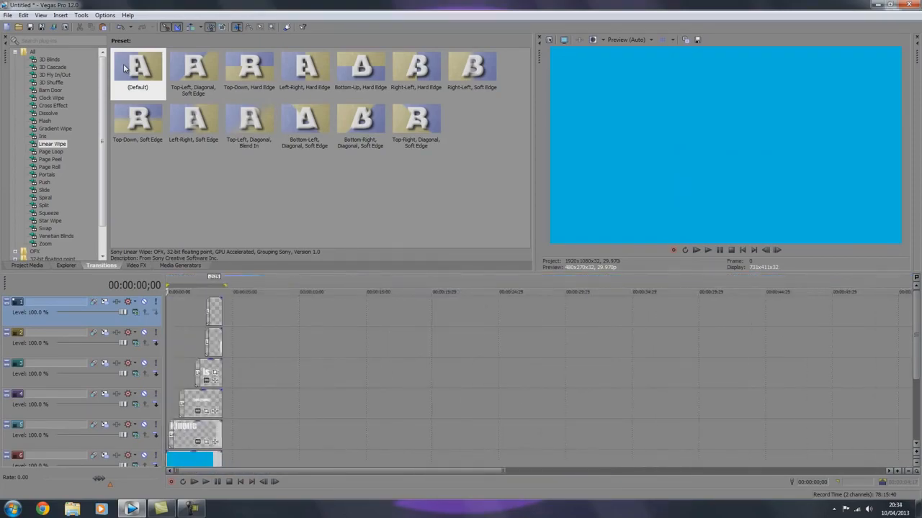
{"action": "scroll", "coordinate": [124, 69], "scroll_direction": "down", "scroll_amount": 3}
{"action": "scroll", "coordinate": [124, 68], "scroll_direction": "up", "scroll_amount": 2}
{"action": "scroll", "coordinate": [124, 69], "scroll_direction": "down", "scroll_amount": 1}
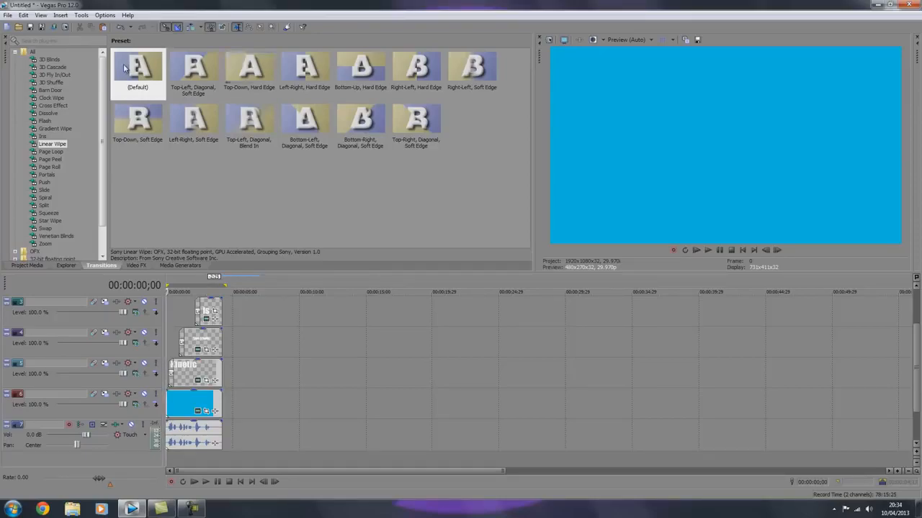
{"action": "left_click_drag", "start_coordinate": [221, 403], "coordinate": [431, 405]}
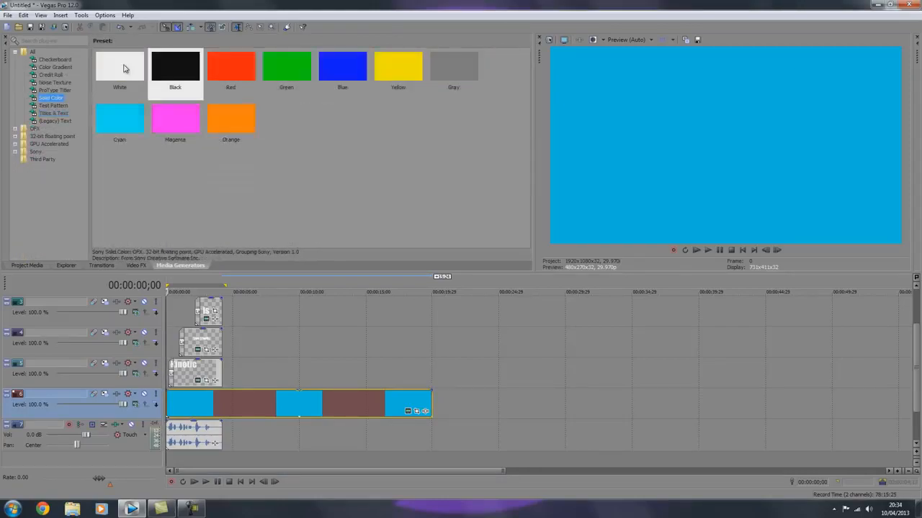
- Add a Red solid color clip above the extended background at about 10 seconds and recolor it dark navy (0.0, 0.06, 0.08, 1.0)
{"action": "key", "text": "Right"}
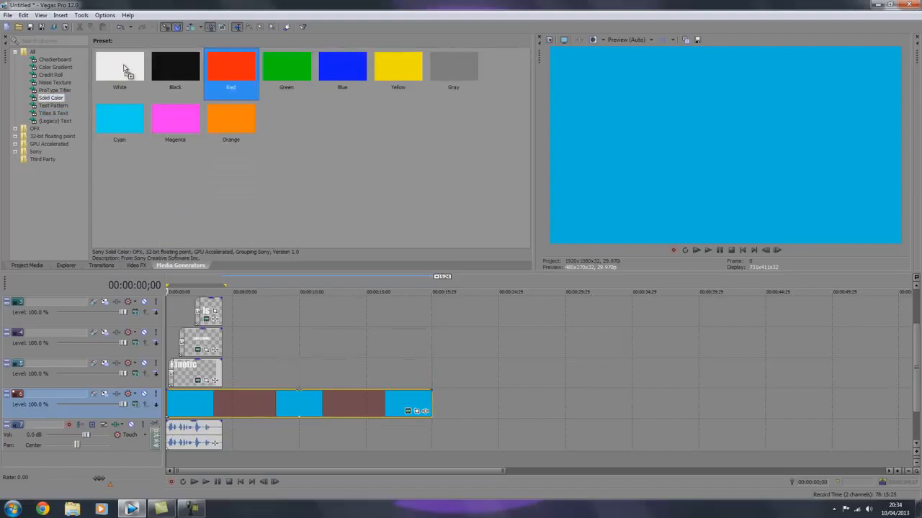
{"action": "key", "text": "Return"}
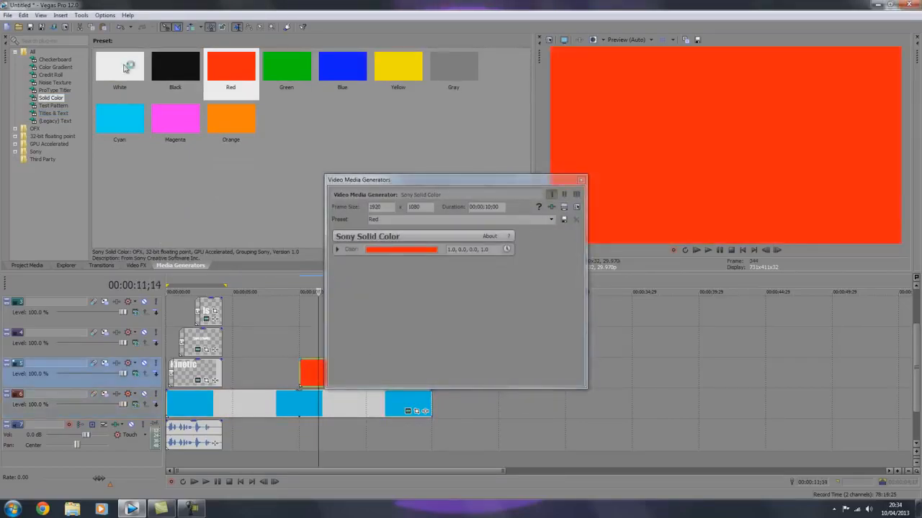
{"action": "left_click_drag", "start_coordinate": [425, 274], "coordinate": [425, 364]}
{"action": "left_click", "coordinate": [327, 358]}
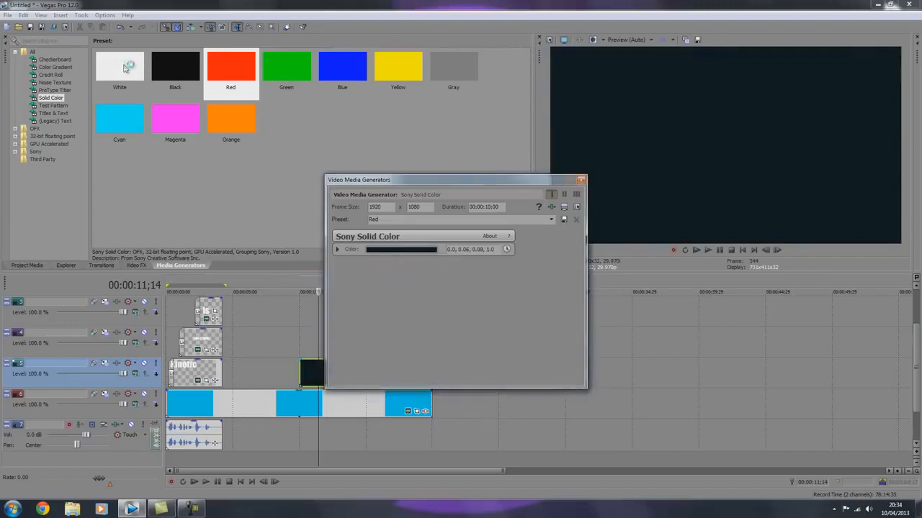
{"action": "left_click", "coordinate": [581, 180]}
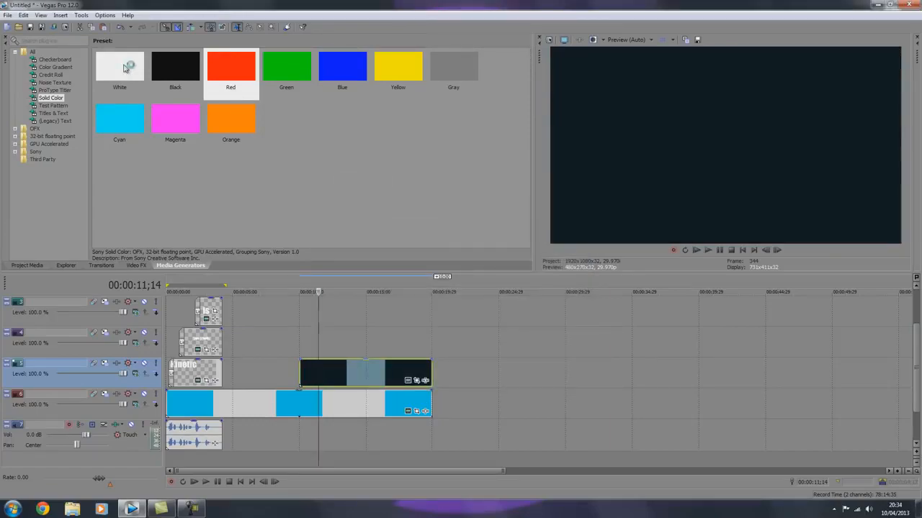
- Extend the dark clip's start back to the end of the "Kinetic" clip and enable Mask in its Event Pan/Crop settings
{"action": "left_click_drag", "start_coordinate": [300, 372], "coordinate": [223, 372]}
{"action": "left_click", "coordinate": [251, 375]}
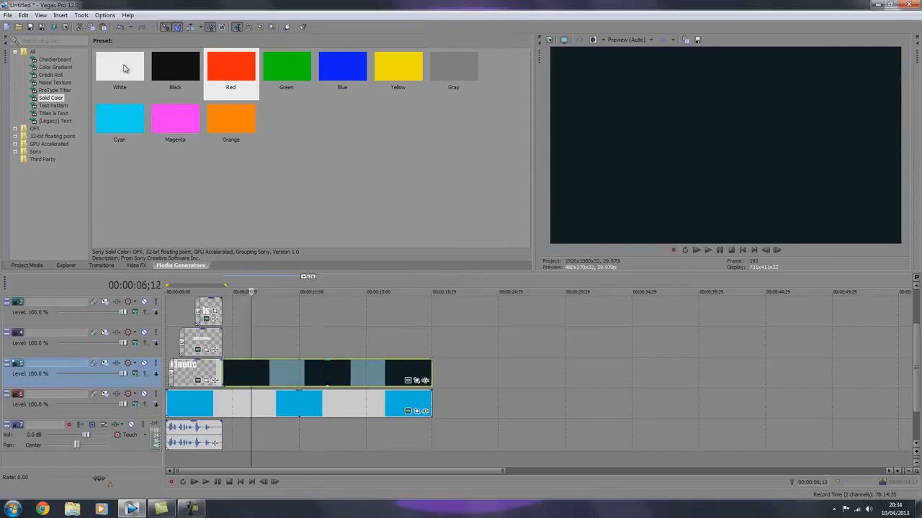
{"action": "left_click", "coordinate": [416, 381]}
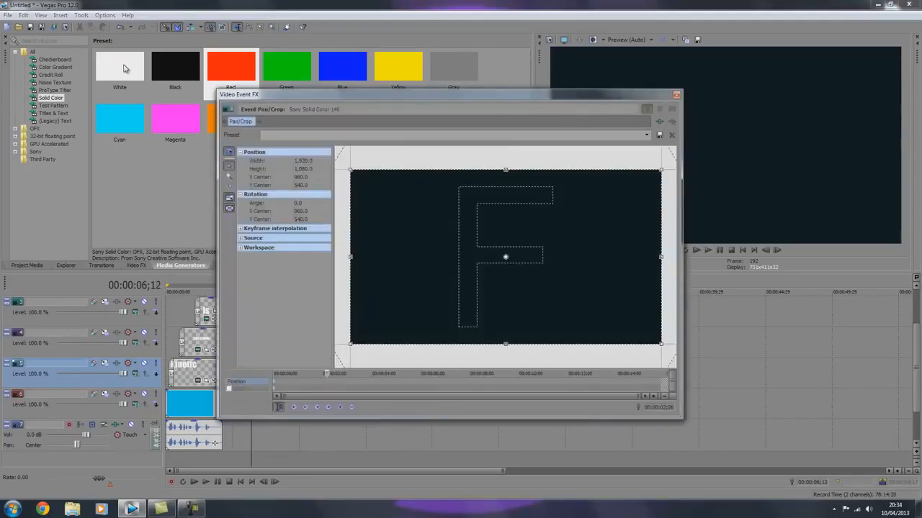
{"action": "left_click", "coordinate": [229, 389]}
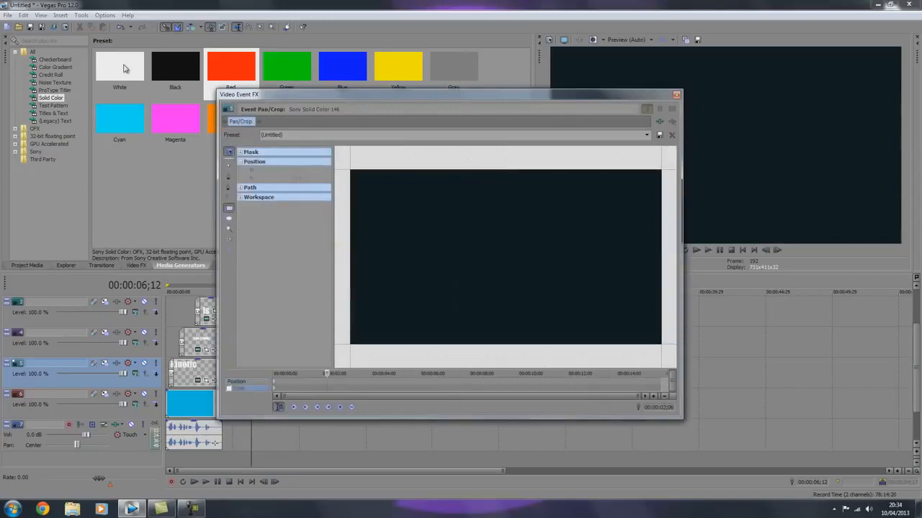
- Try rectangular masks in the middle of the dark clip, undoing each one
{"action": "scroll", "coordinate": [505, 257], "scroll_direction": "down", "scroll_amount": 5}
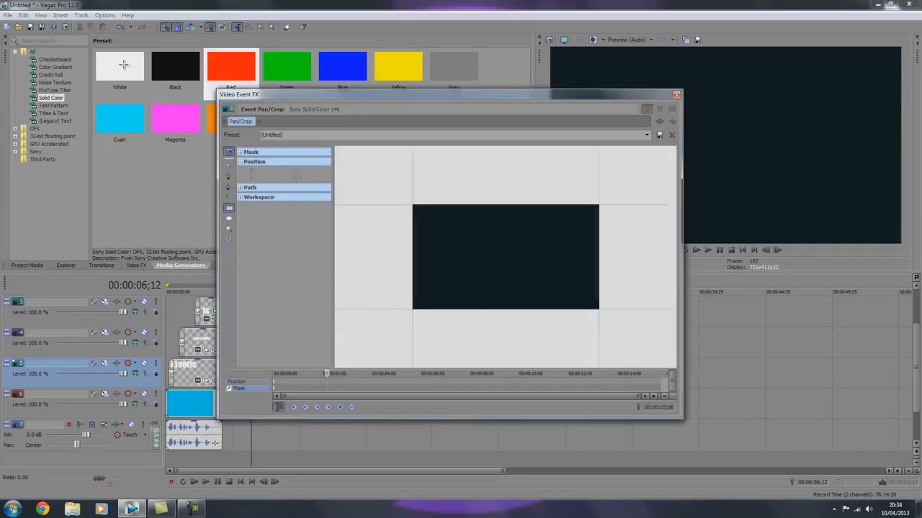
{"action": "left_click_drag", "start_coordinate": [459, 242], "coordinate": [544, 283]}
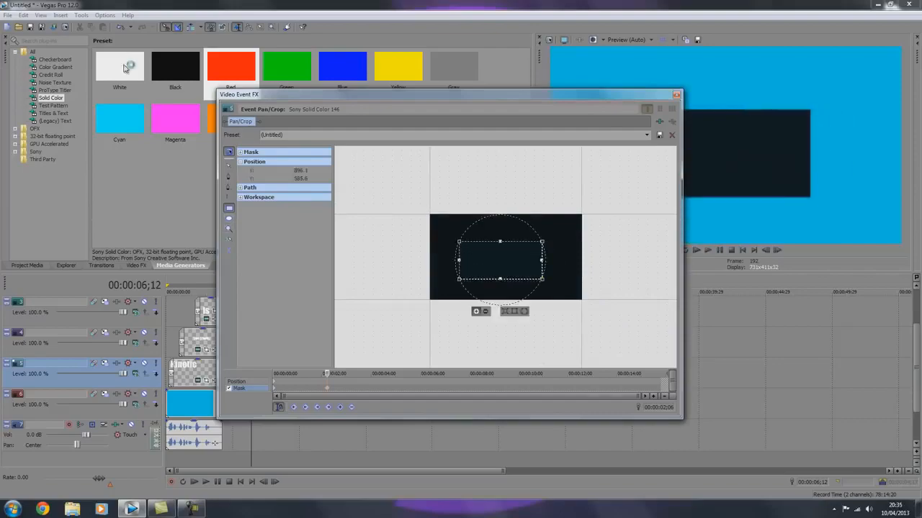
{"action": "key", "text": "ctrl+z"}
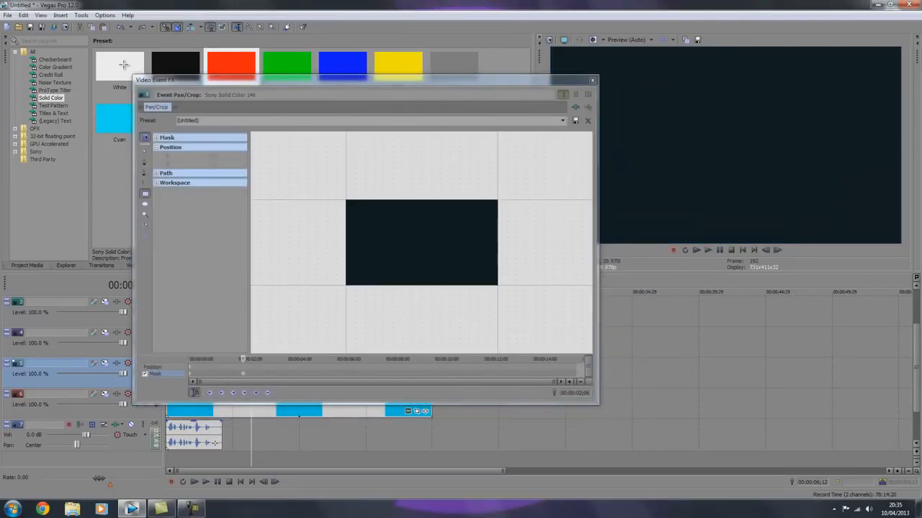
{"action": "left_click_drag", "start_coordinate": [418, 213], "coordinate": [429, 233]}
{"action": "key", "text": "ctrl+z"}
- Draw a thin horizontal rectangle mask across the dark clip's full width near its bottom edge
{"action": "left_click_drag", "start_coordinate": [336, 270], "coordinate": [505, 272]}
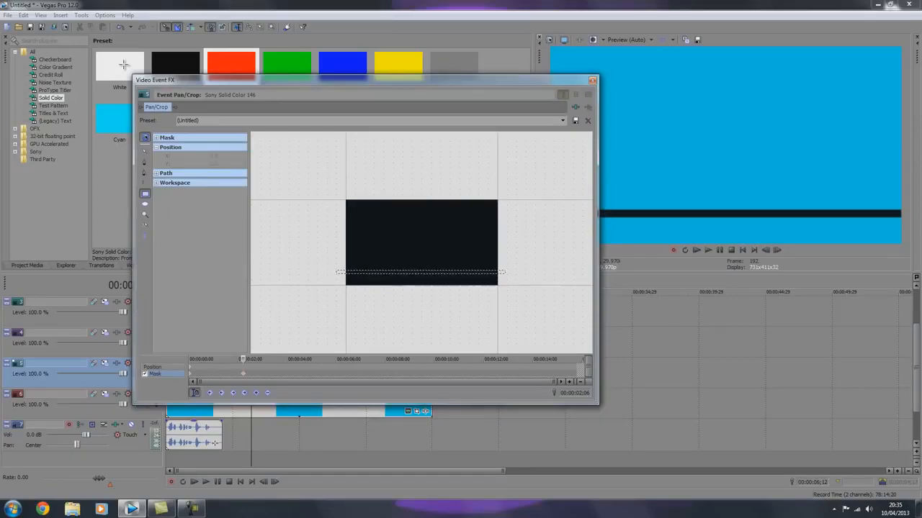
- Try adding a thin vertical bar and a larger rectangle to the dark clip's mask, and remove both
{"action": "left_click_drag", "start_coordinate": [441, 175], "coordinate": [445, 304]}
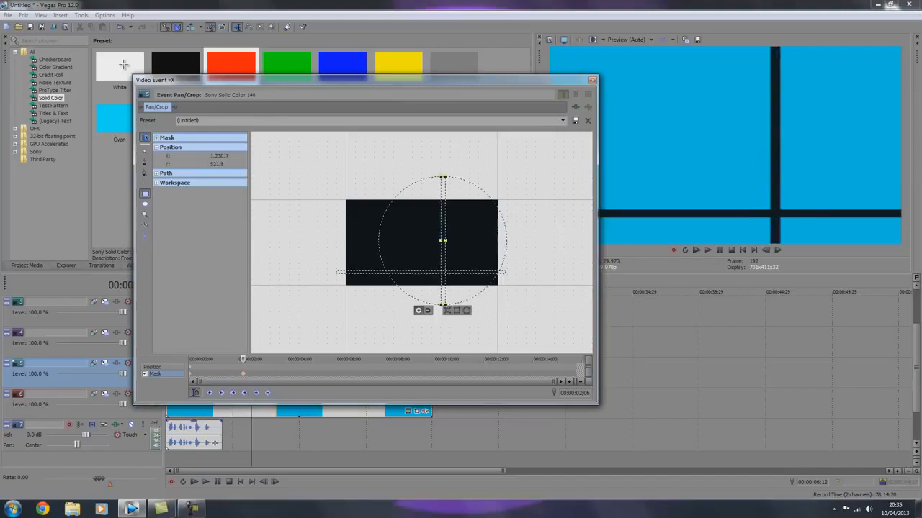
{"action": "left_click_drag", "start_coordinate": [359, 224], "coordinate": [418, 269]}
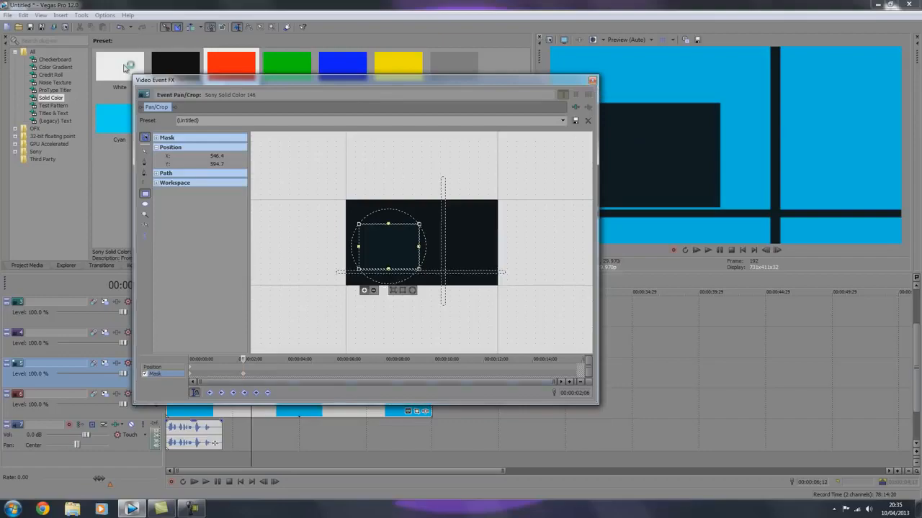
{"action": "key", "text": "Delete"}
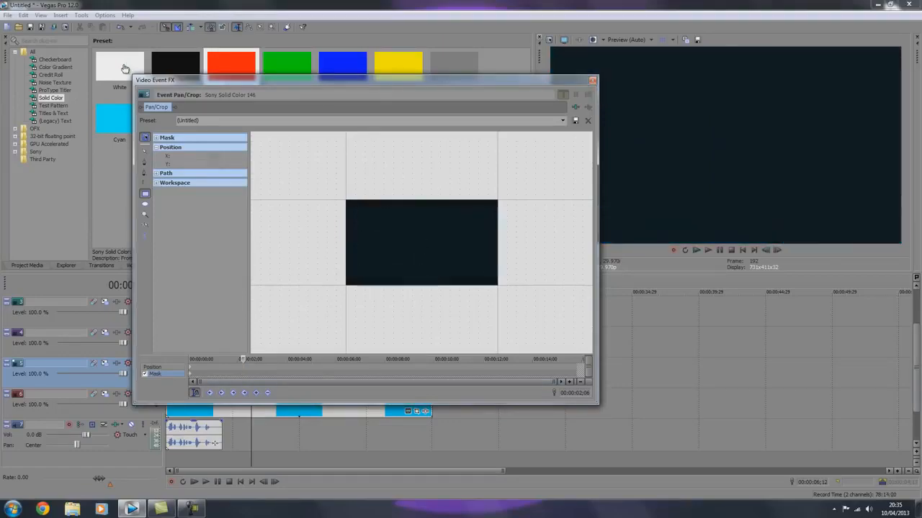
{"action": "left_click_drag", "start_coordinate": [207, 359], "coordinate": [191, 359]}
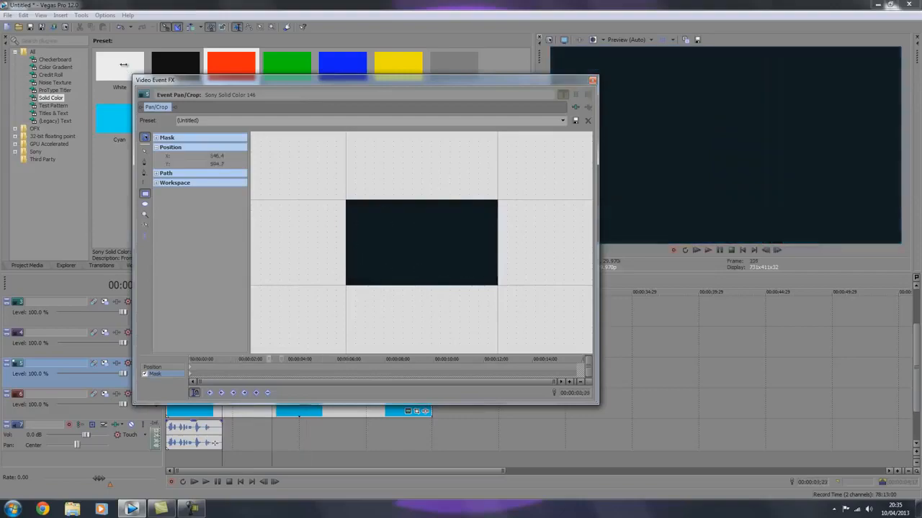
{"action": "key", "text": "ctrl+z"}
{"action": "key", "text": "space"}
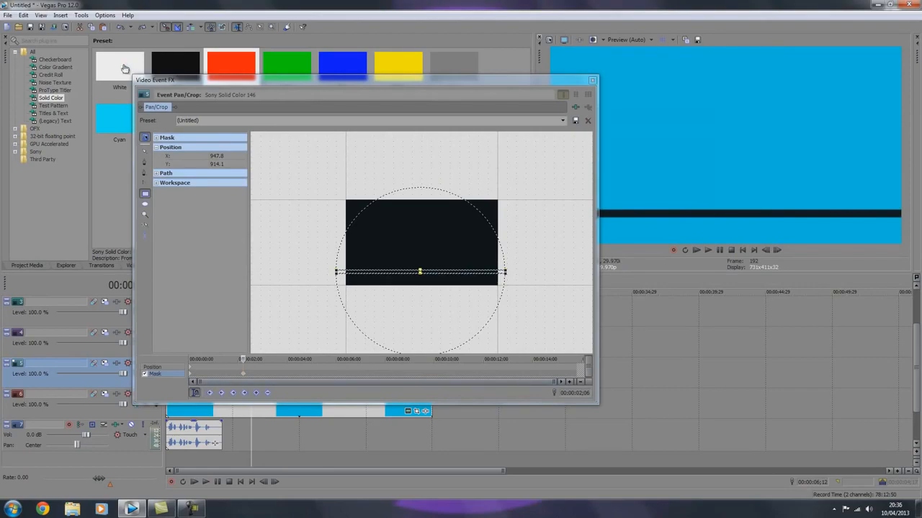
- Undo the recent mask edits on the dark clip and close its Event Pan/Crop settings
{"action": "key", "text": "ctrl+z"}
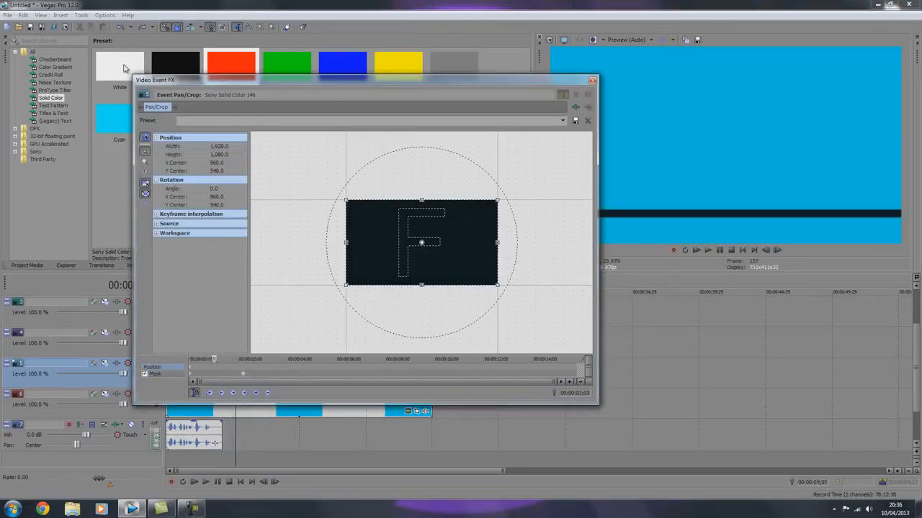
{"action": "key", "text": "ctrl+z"}
{"action": "key", "text": "ctrl+z"}
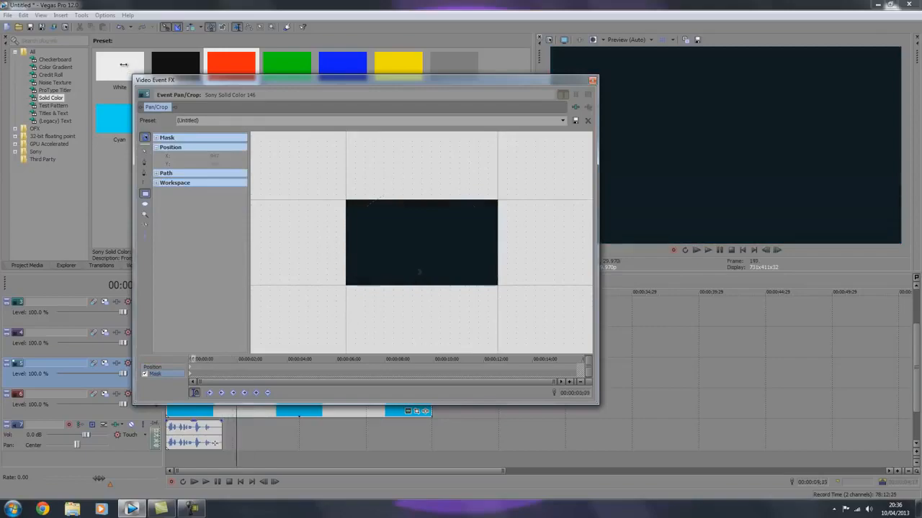
{"action": "key", "text": "ctrl+z"}
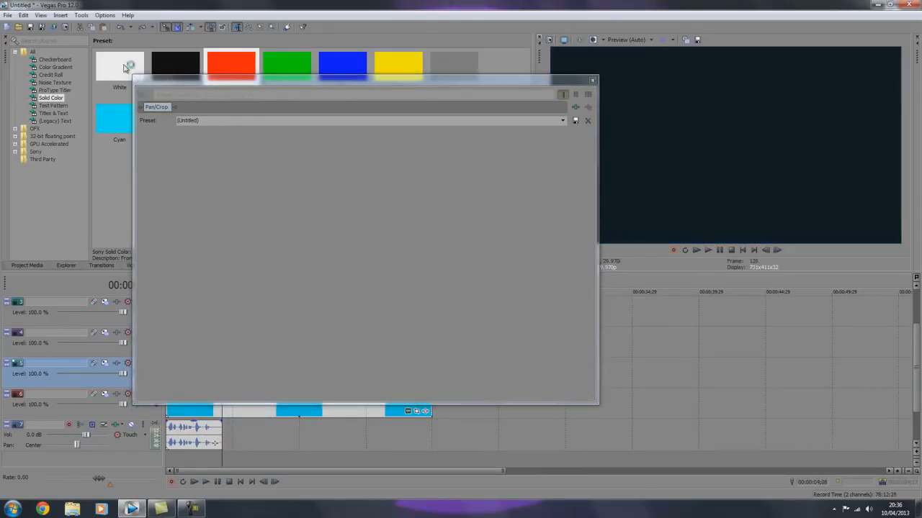
{"action": "key", "text": "ctrl+z"}
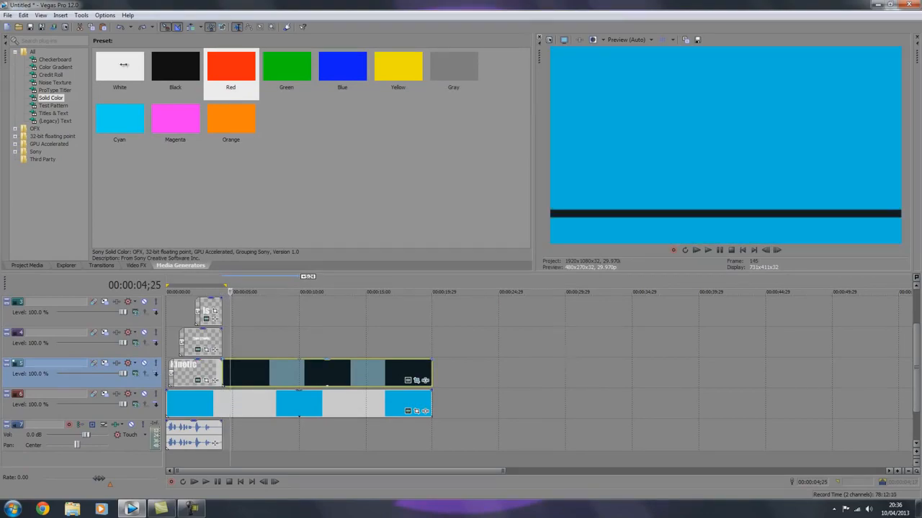
- Overlap the dark clip's start by one frame with the end of the "Kinetic" clip and play across the join
{"action": "key", "text": "j"}
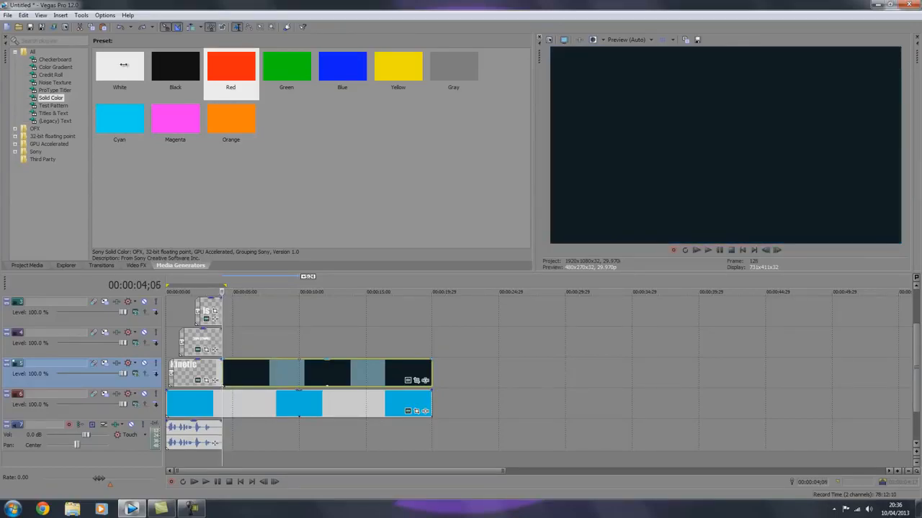
{"action": "scroll", "coordinate": [504, 392], "scroll_direction": "up", "scroll_amount": 4}
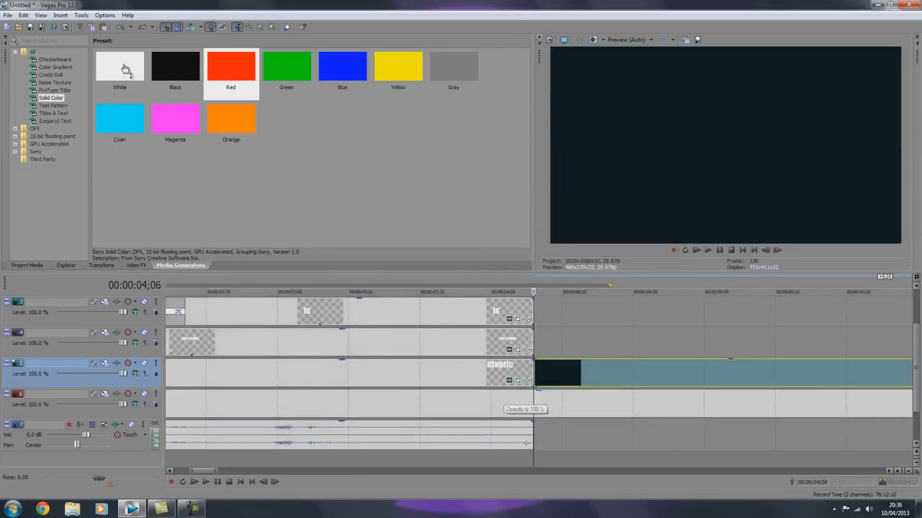
{"action": "left_click_drag", "start_coordinate": [560, 374], "coordinate": [553, 373]}
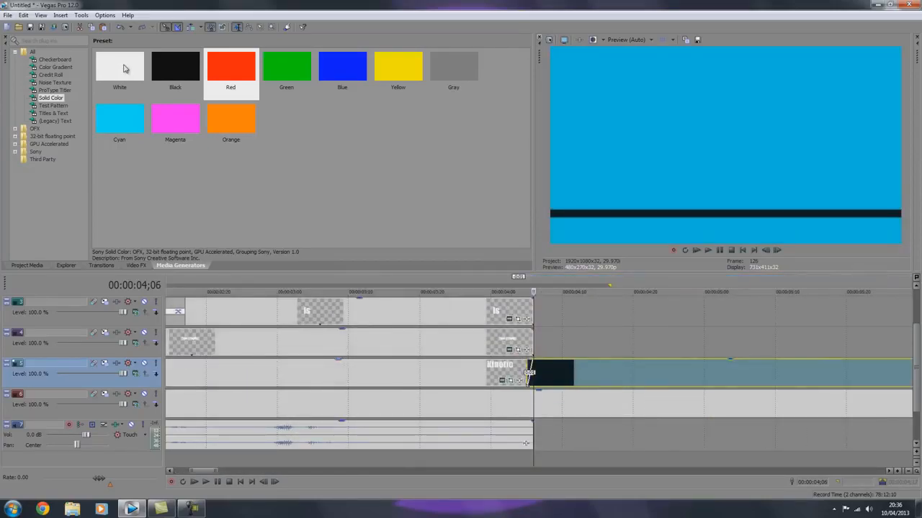
{"action": "key", "text": "space"}
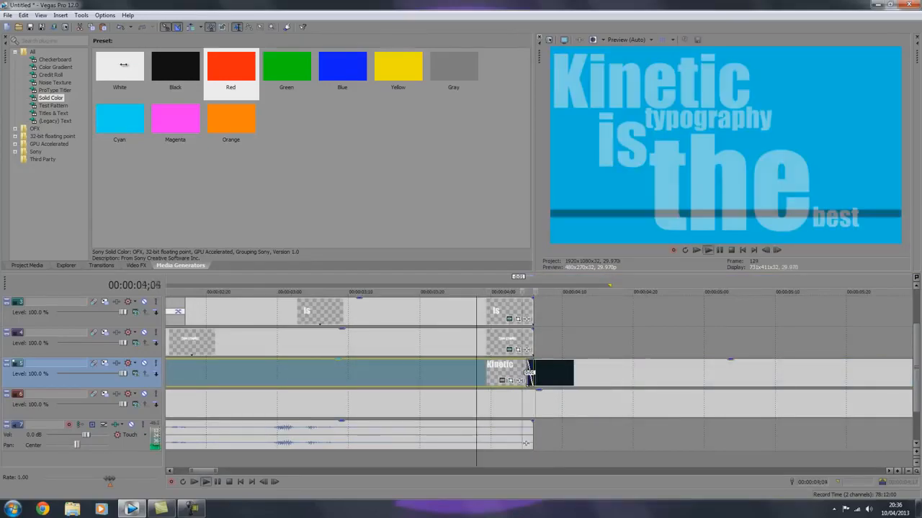
{"action": "key", "text": "space"}
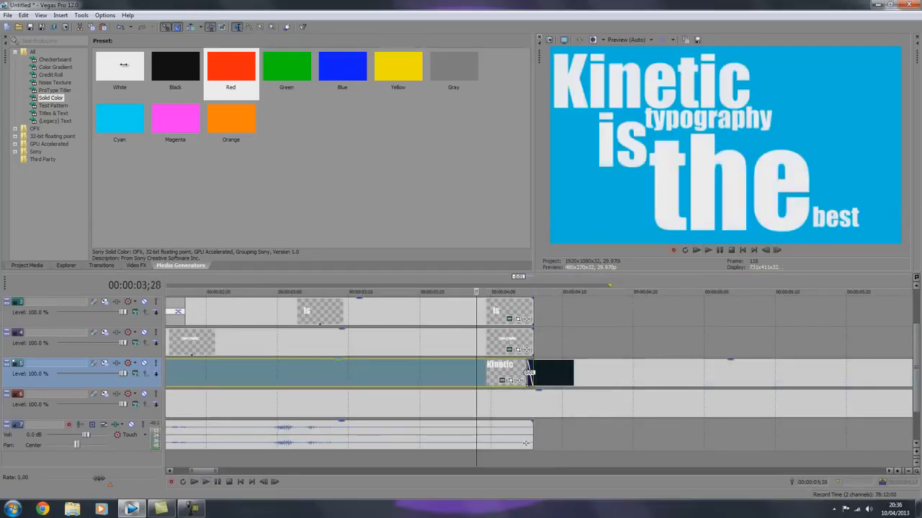
- Reopen the dark clip's Event Pan/Crop settings and go to 00:00:00;03 on its Position keyframe row
{"action": "scroll", "coordinate": [537, 374], "scroll_direction": "down", "scroll_amount": 3}
{"action": "left_click", "coordinate": [351, 374]}
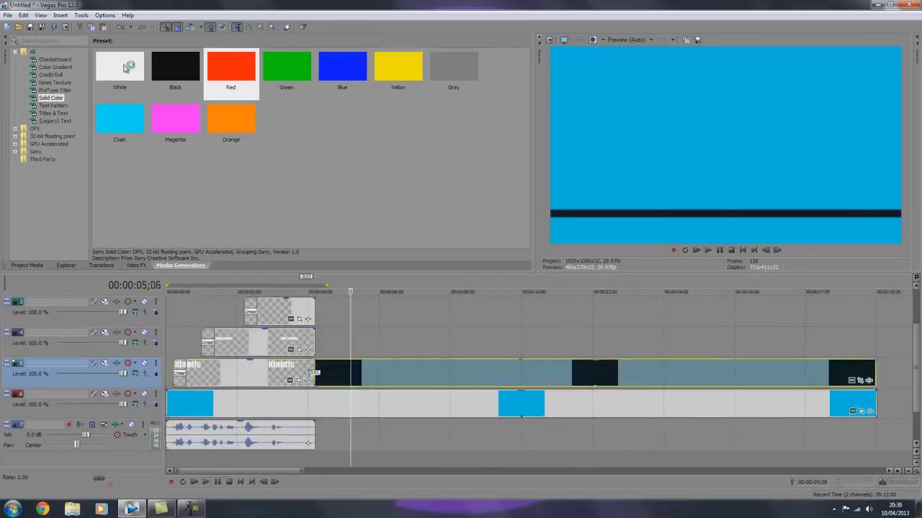
{"action": "left_click", "coordinate": [852, 380]}
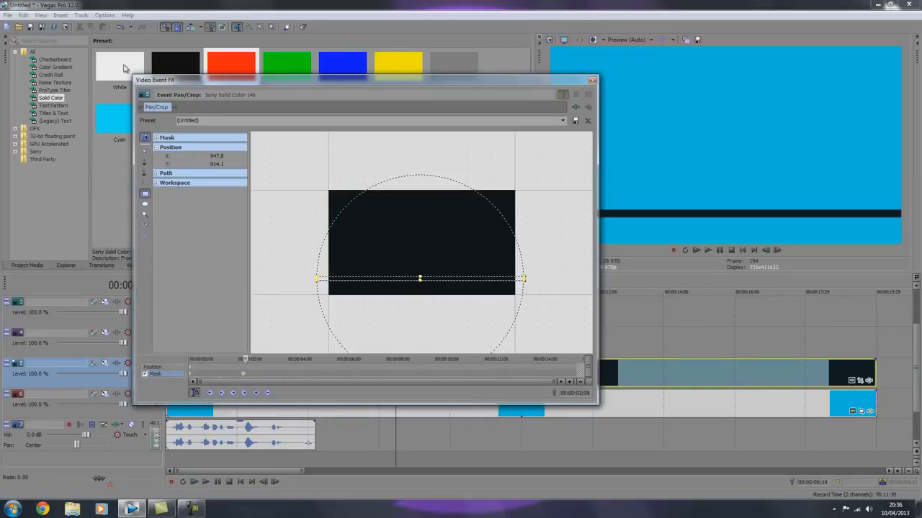
{"action": "key", "text": "space"}
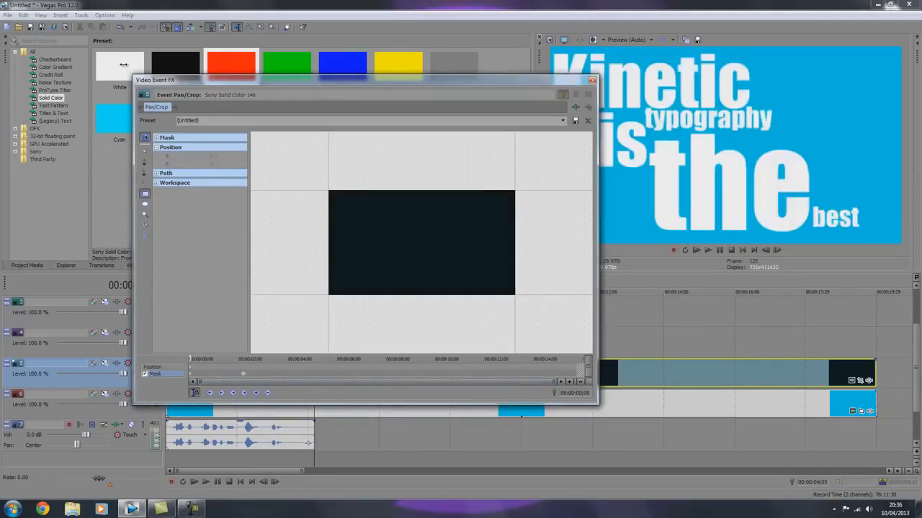
{"action": "key", "text": "space"}
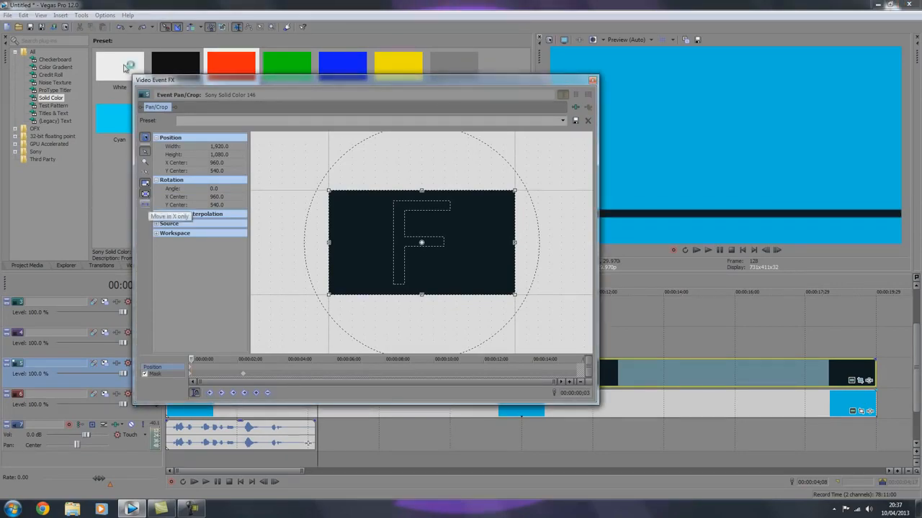
- Keyframe the dark clip's horizontal position from X Center -957.3 at 00:00:00;03 to 955.0 at 00:00:02;00
{"action": "left_click_drag", "start_coordinate": [422, 242], "coordinate": [261, 242]}
{"action": "left_click_drag", "start_coordinate": [124, 65], "coordinate": [124, 65]}
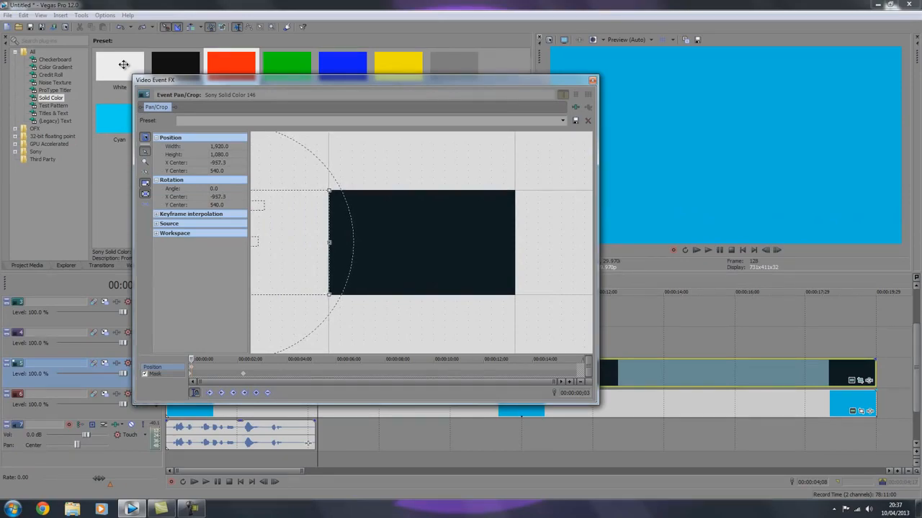
{"action": "left_click_drag", "start_coordinate": [191, 359], "coordinate": [252, 359]}
{"action": "left_click_drag", "start_coordinate": [124, 65], "coordinate": [124, 65]}
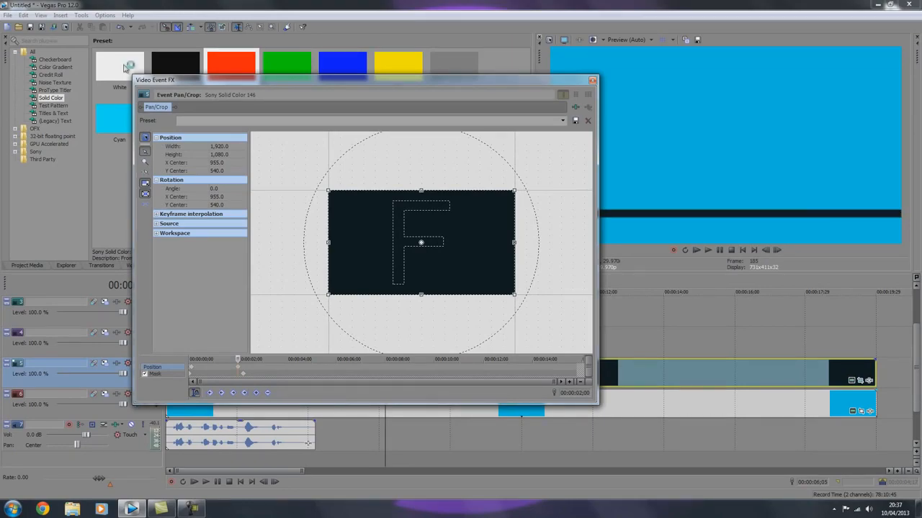
- Preview the bar's slide-in animation, close the Event Pan/Crop settings and replay the sequence from the beginning
{"action": "left_click_drag", "start_coordinate": [238, 359], "coordinate": [190, 359]}
{"action": "key", "text": "space"}
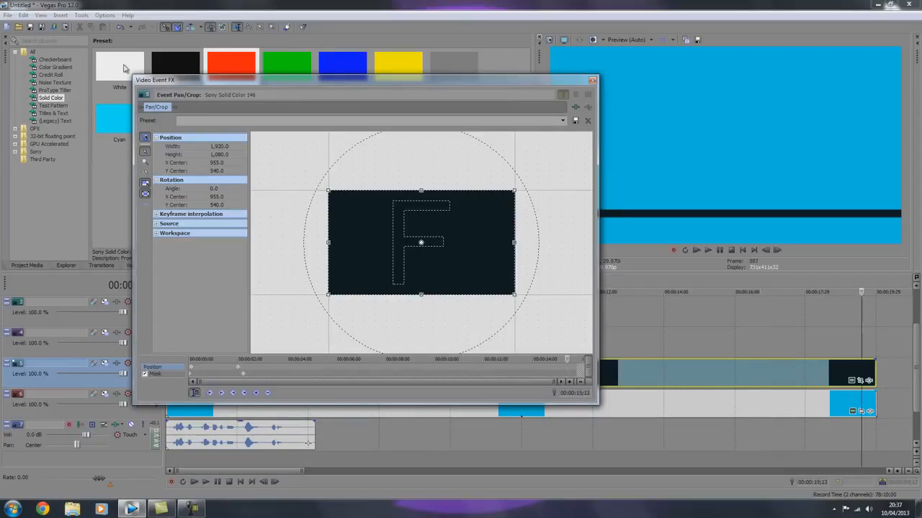
{"action": "left_click", "coordinate": [124, 68]}
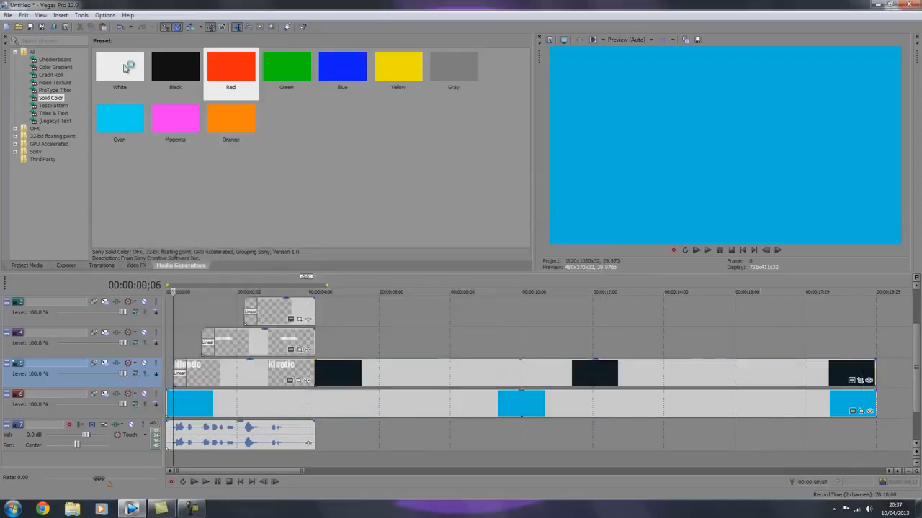
{"action": "key", "text": "space"}
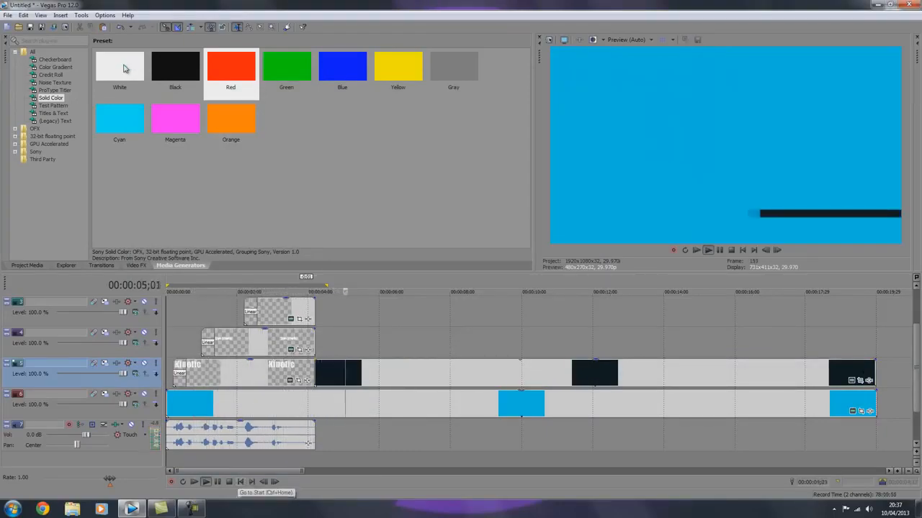
{"action": "key", "text": "space"}
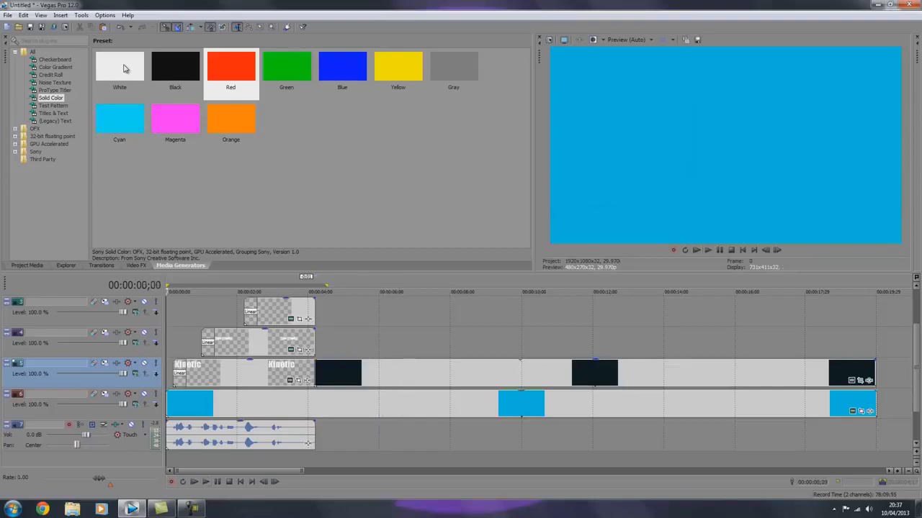
- Play the dark clip from 00:00:05;22 and stop the playhead at 00:00:06;06
{"action": "left_click_drag", "start_coordinate": [123, 68], "coordinate": [123, 66]}
{"action": "scroll", "coordinate": [124, 68], "scroll_direction": "right", "scroll_amount": 2}
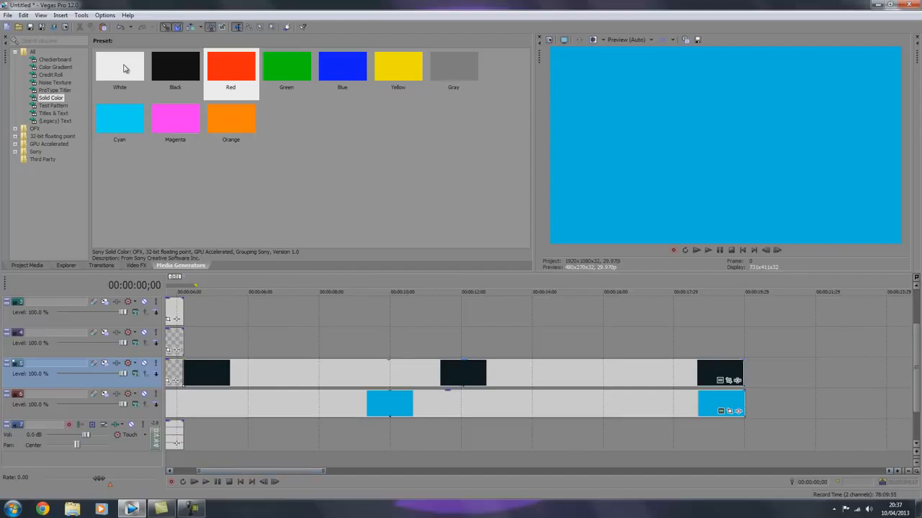
{"action": "left_click", "coordinate": [411, 373]}
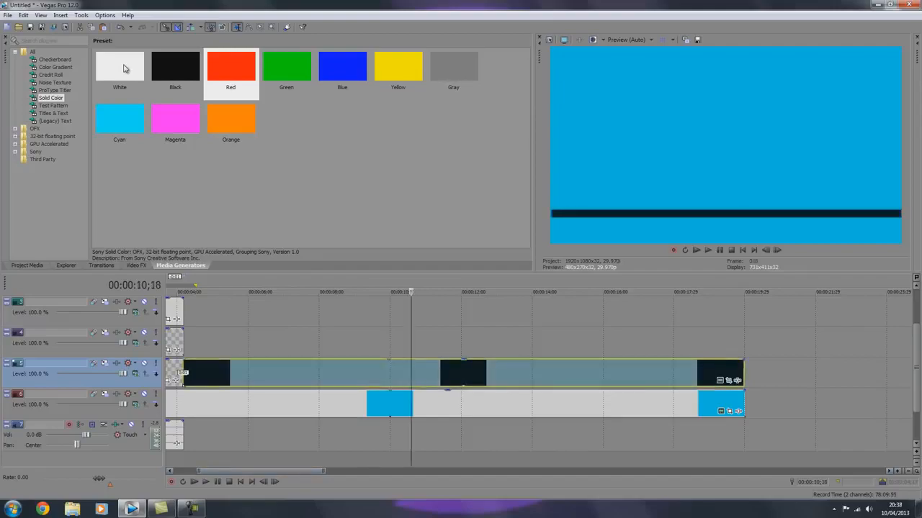
{"action": "scroll", "coordinate": [124, 68], "scroll_direction": "left", "scroll_amount": 1}
{"action": "left_click", "coordinate": [293, 373]}
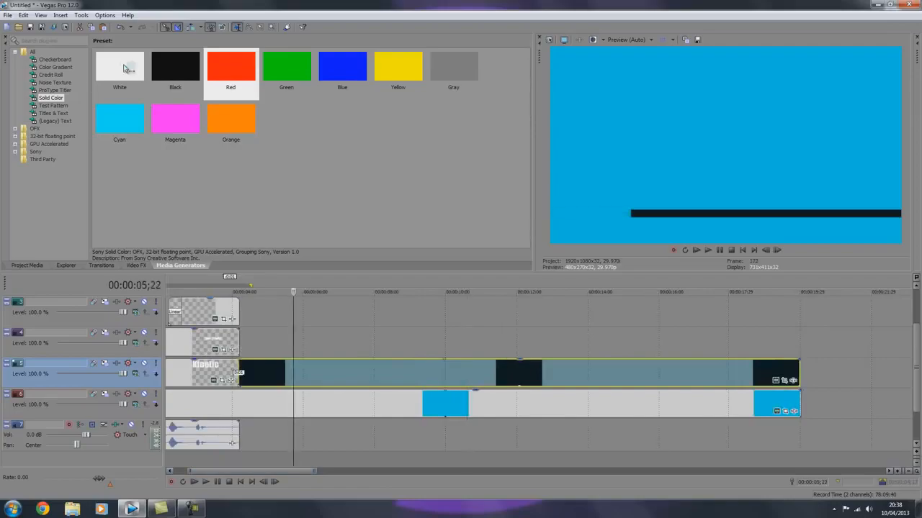
{"action": "key", "text": "space"}
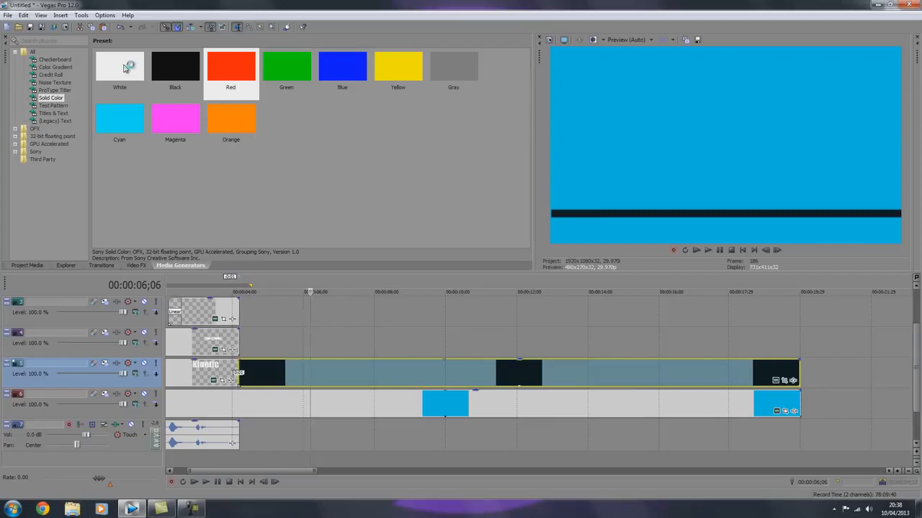
- Add a Titles & Text "Popup" clip above the dark clip at about 00:00:05;22 and extend its end to the dark clip's end
{"action": "key", "text": "Down"}
{"action": "key", "text": "Down"}
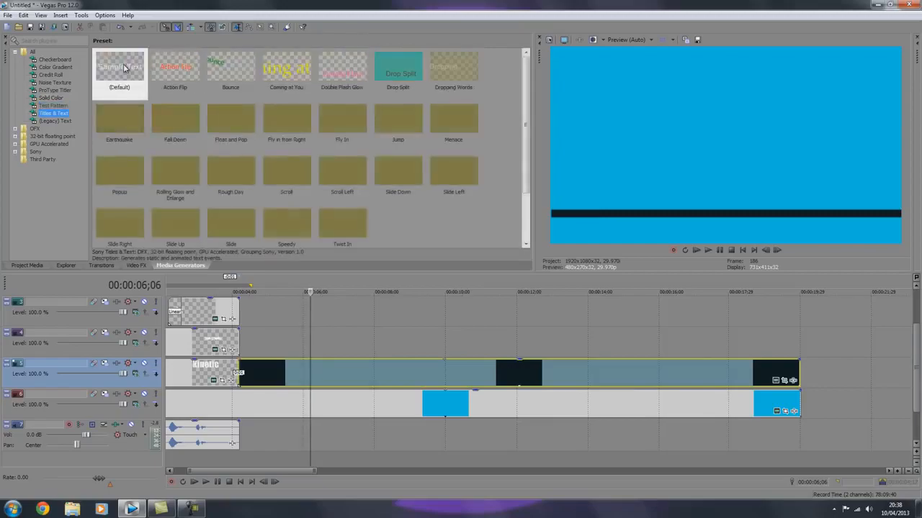
{"action": "left_click_drag", "start_coordinate": [120, 172], "coordinate": [292, 342]}
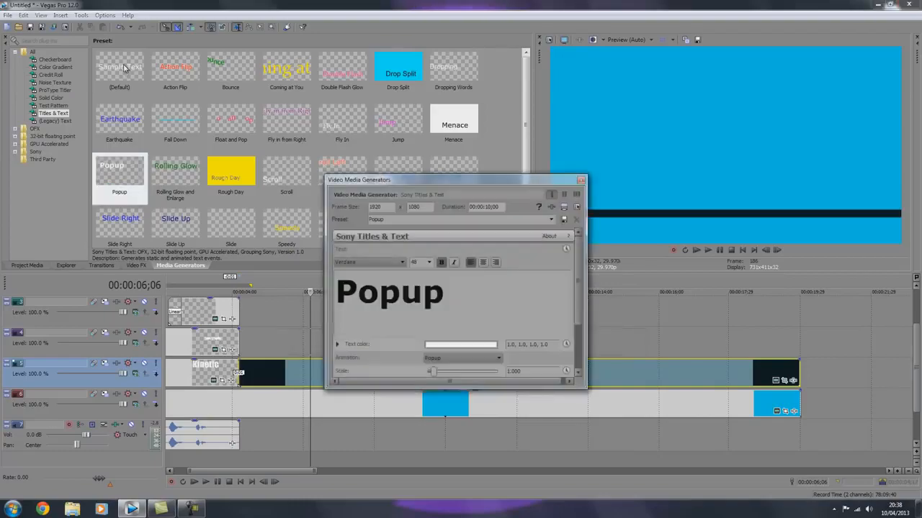
{"action": "left_click", "coordinate": [581, 180]}
{"action": "left_click_drag", "start_coordinate": [646, 343], "coordinate": [799, 343]}
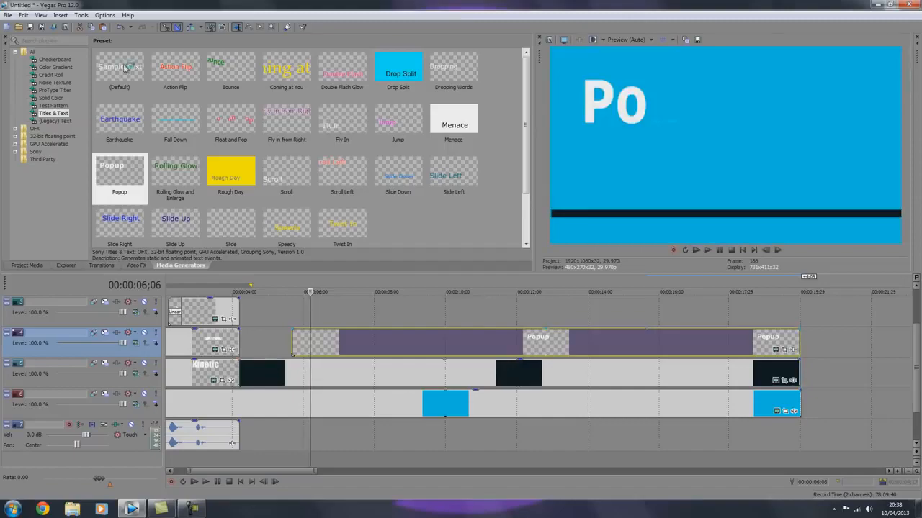
- Shorten the Popup text clip so it ends at about 00:00:07;27, and preview it over the sliding bar
{"action": "left_click", "coordinate": [800, 343]}
{"action": "left_click", "coordinate": [284, 343]}
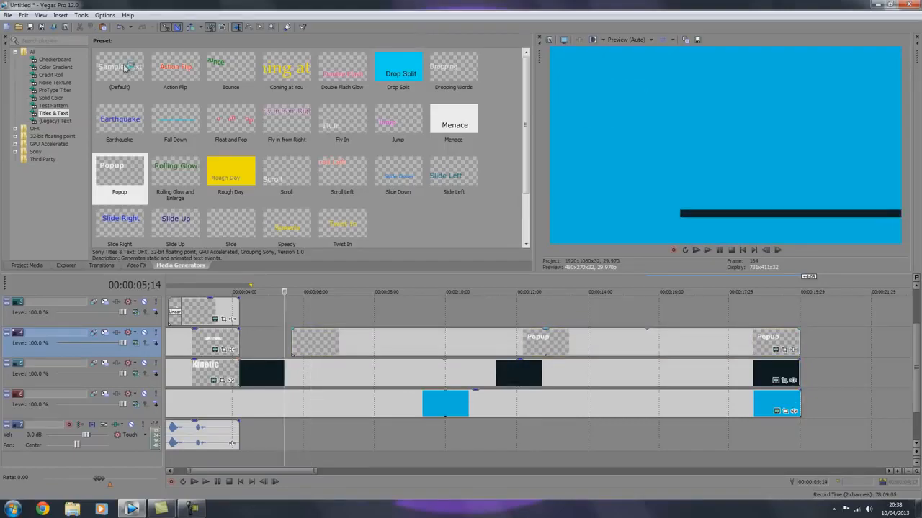
{"action": "left_click", "coordinate": [293, 343]}
{"action": "left_click_drag", "start_coordinate": [799, 343], "coordinate": [371, 343]}
{"action": "left_click", "coordinate": [292, 343]}
{"action": "key", "text": "space"}
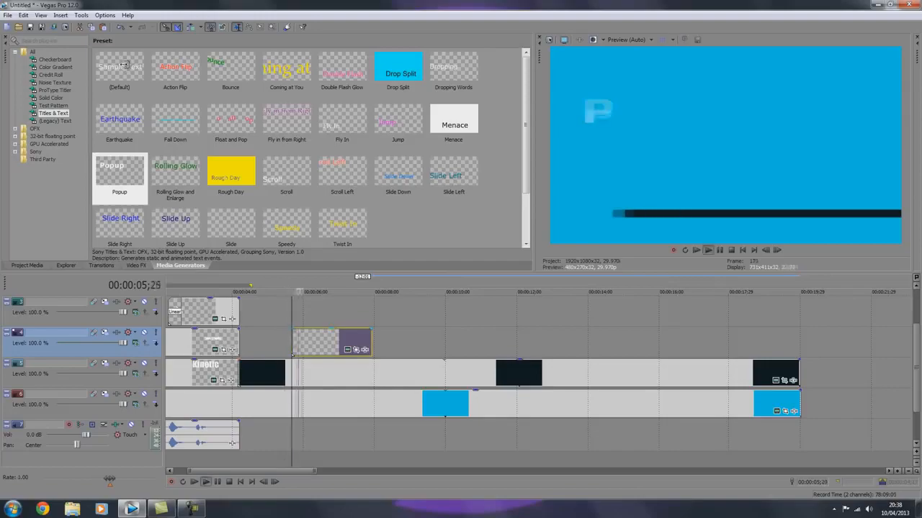
{"action": "key", "text": "space"}
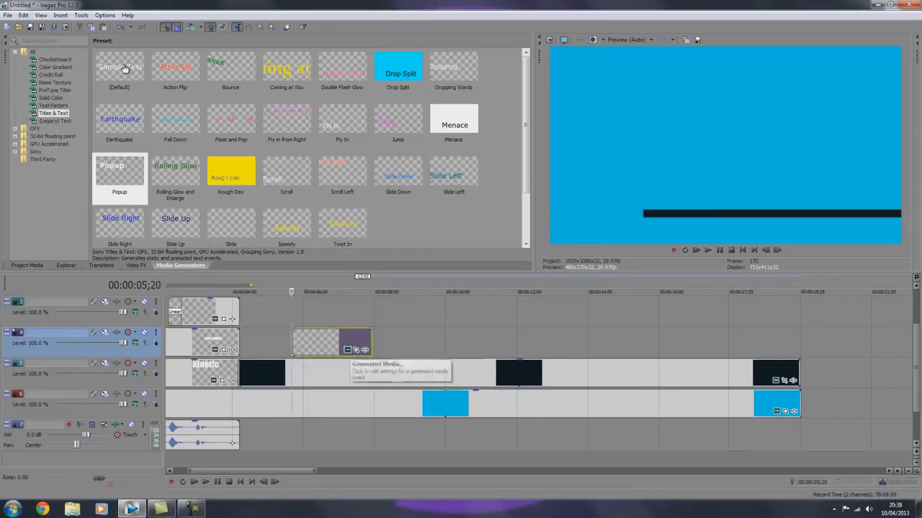
- Replace the Popup clip's text with "Hello" and close its generated media settings
{"action": "left_click", "coordinate": [347, 350]}
{"action": "key", "text": "ctrl+a"}
{"action": "type", "text": "hello"}
{"action": "key", "text": "BackSpace"}
{"action": "key", "text": "BackSpace"}
{"action": "key", "text": "BackSpace"}
{"action": "key", "text": "BackSpace"}
{"action": "key", "text": "BackSpace"}
{"action": "type", "text": "He;;"}
{"action": "key", "text": "BackSpace"}
{"action": "key", "text": "BackSpace"}
{"action": "type", "text": "llo"}
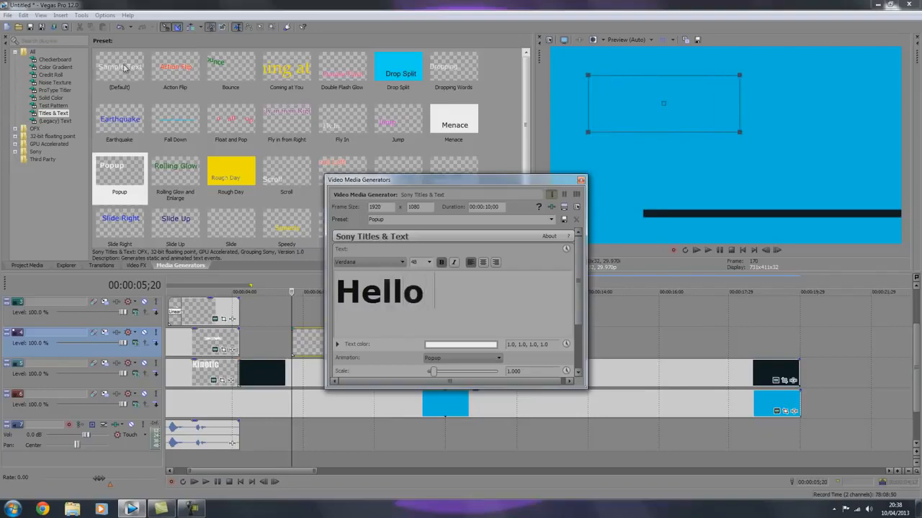
{"action": "left_click", "coordinate": [124, 67]}
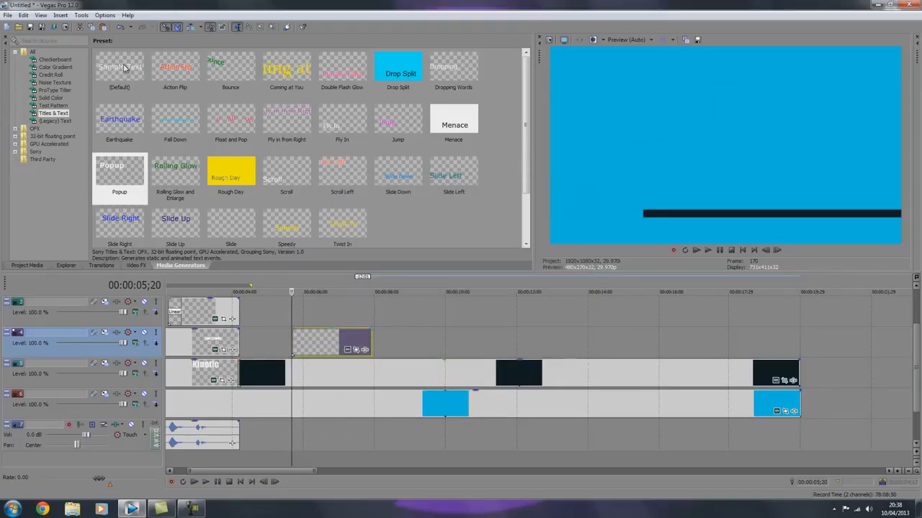
- Move the Hello text from the upper area of the frame to just above the dark bar, near its right end
{"action": "left_click", "coordinate": [348, 350]}
{"action": "mouse_move", "coordinate": [663, 104]}
{"action": "left_mouse_down"}
{"action": "mouse_move", "coordinate": [782, 192]}
{"action": "mouse_move", "coordinate": [799, 181]}
{"action": "left_mouse_up"}
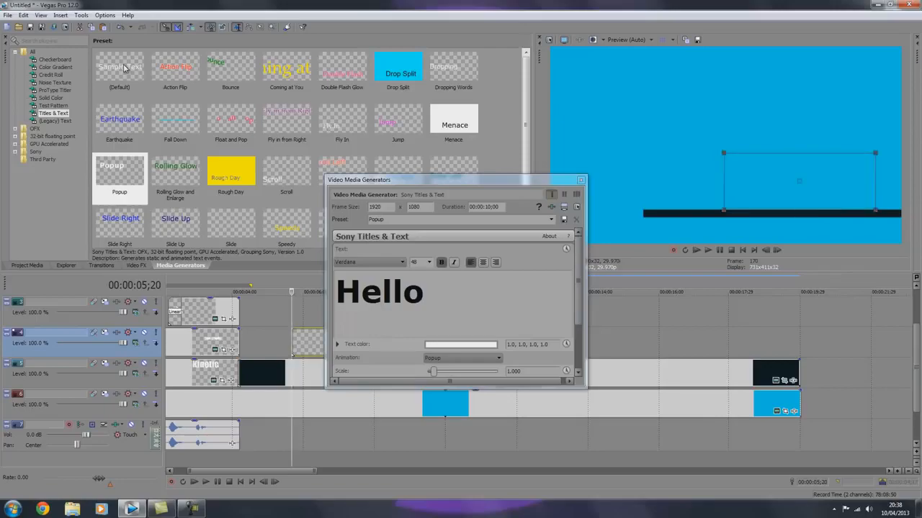
{"action": "left_click", "coordinate": [580, 180]}
- Preview the Hello popup over the sliding bar repeatedly and stop the playhead at 00:00:06;13
{"action": "key", "text": "space"}
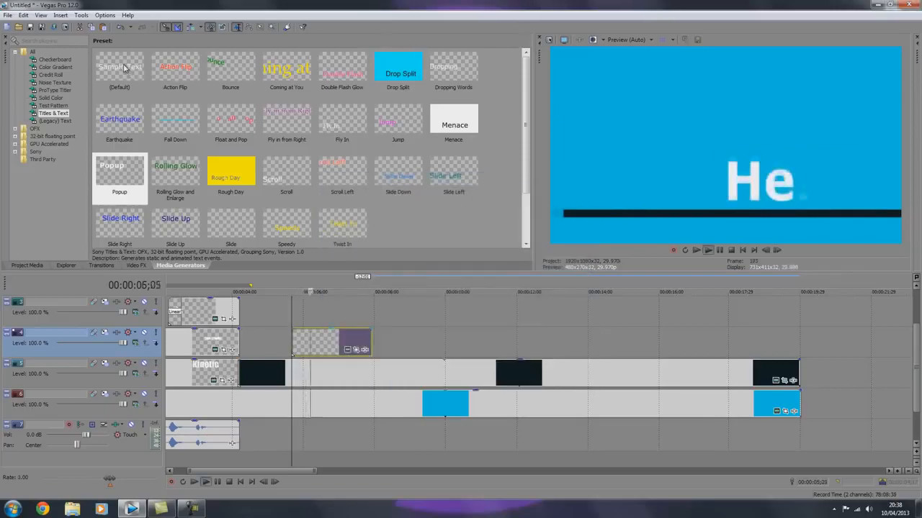
{"action": "key", "text": "space"}
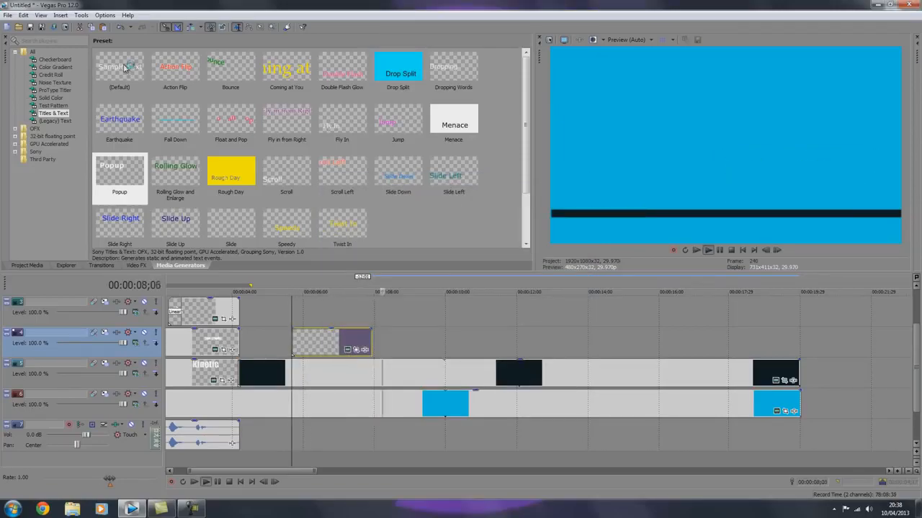
{"action": "key", "text": "space"}
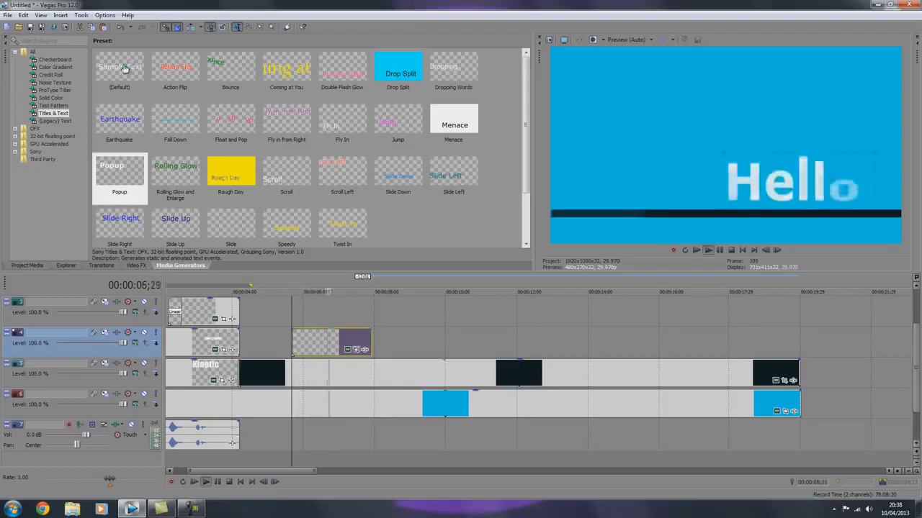
{"action": "key", "text": "space"}
{"action": "key", "text": "space"}
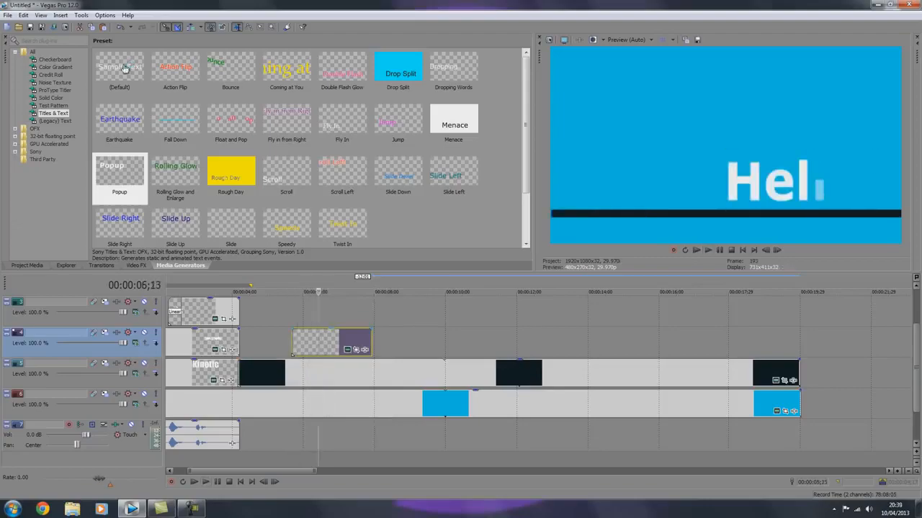
- Match the Hello text color to the dark bar (0.0, 0.06, 0.08, 1.0) and shift the text right and down onto the bar
{"action": "left_click", "coordinate": [347, 349]}
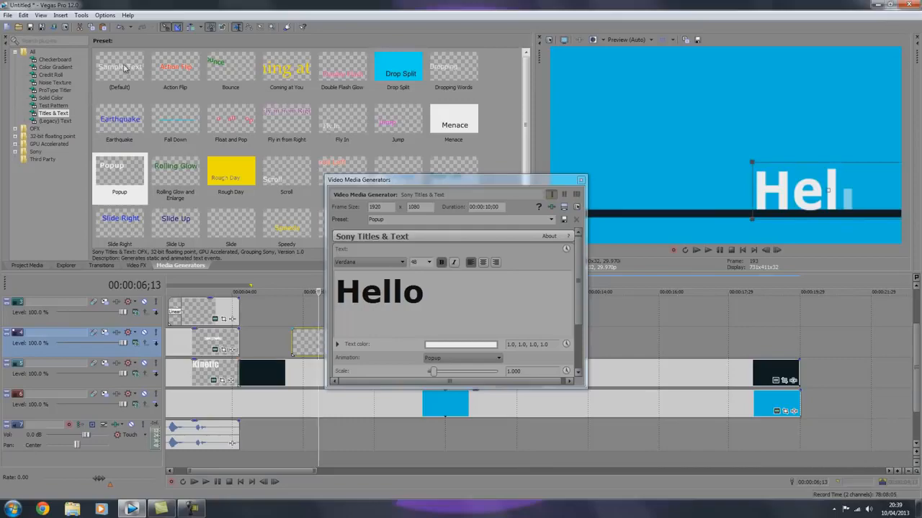
{"action": "left_click", "coordinate": [461, 345]}
{"action": "left_click", "coordinate": [454, 358]}
{"action": "left_click", "coordinate": [641, 214]}
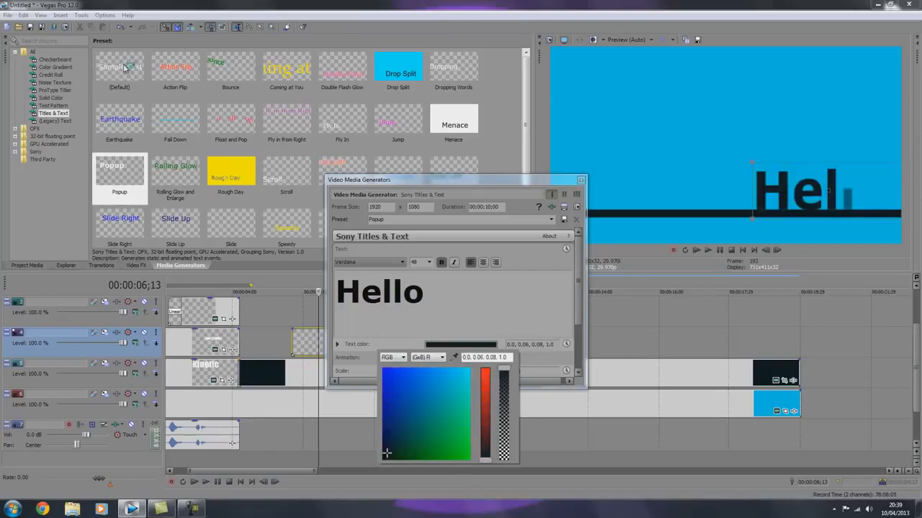
{"action": "left_click", "coordinate": [828, 191]}
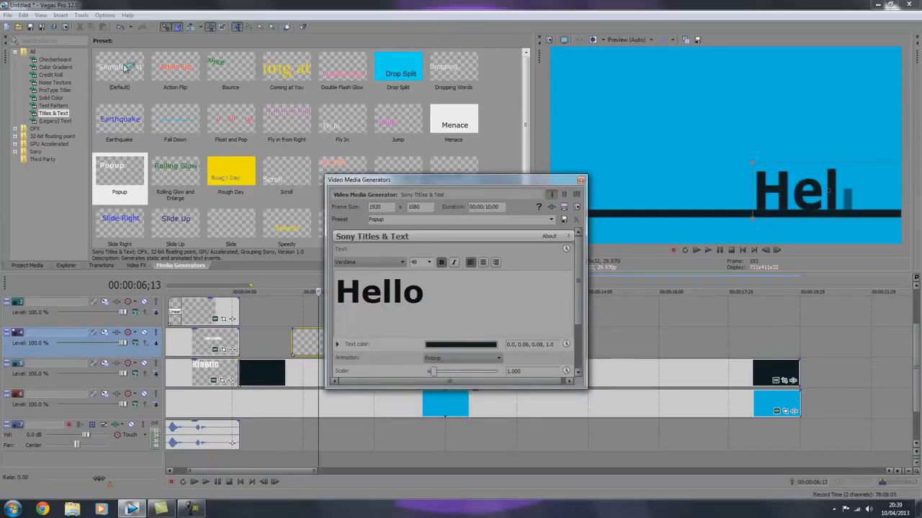
{"action": "left_click_drag", "start_coordinate": [828, 191], "coordinate": [828, 194]}
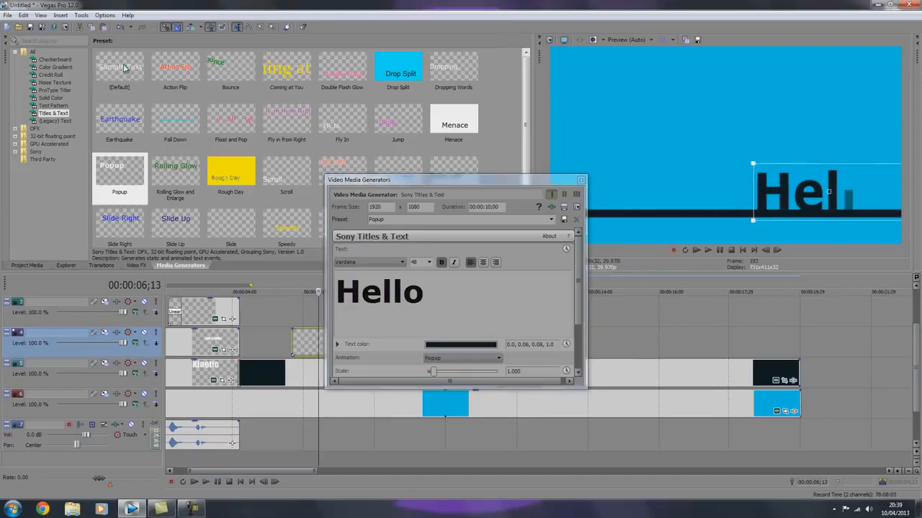
- Close the text settings and play the sequence from 00:00:05;06 to check the recolored Hello text
{"action": "left_click", "coordinate": [581, 180]}
{"action": "key", "text": "space"}
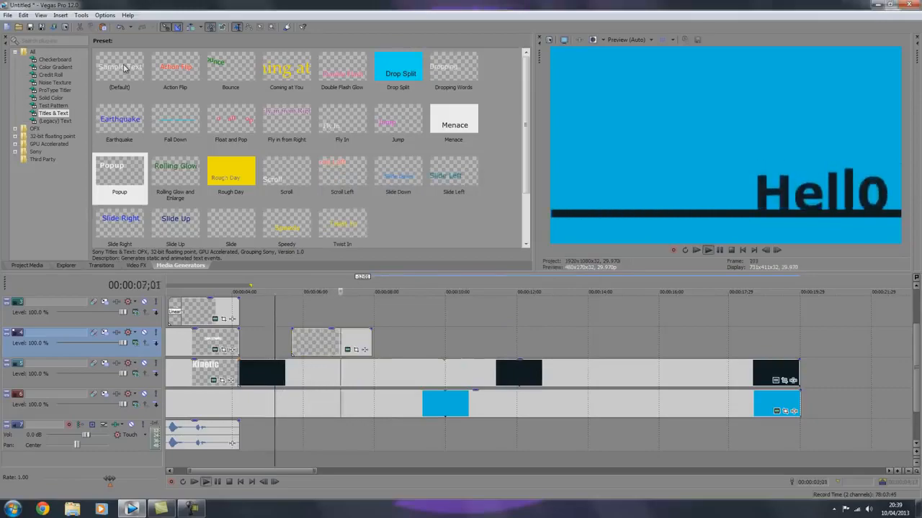
{"action": "key", "text": "space"}
- Try keyframing the Hello clip's pan from X Center 2,624.7 at its start to 2,907.8 at 00:00:02;07
{"action": "left_click", "coordinate": [318, 342]}
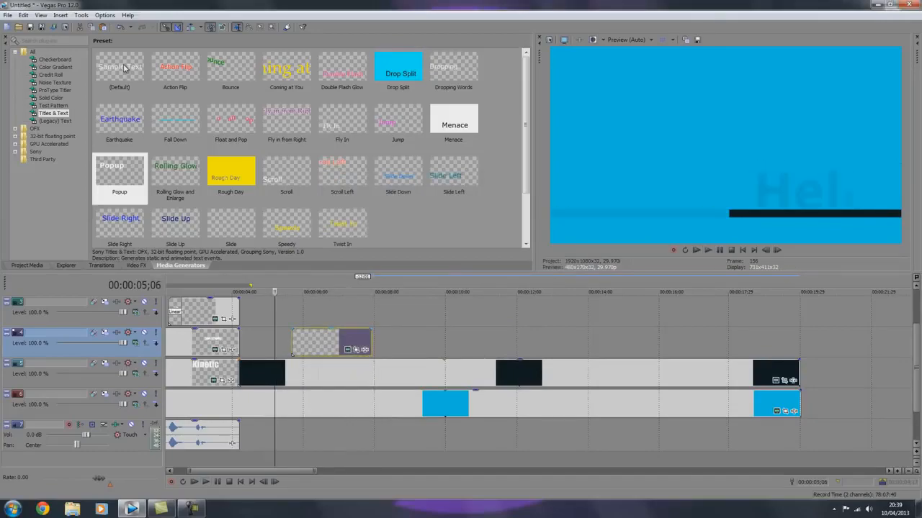
{"action": "left_click", "coordinate": [356, 350]}
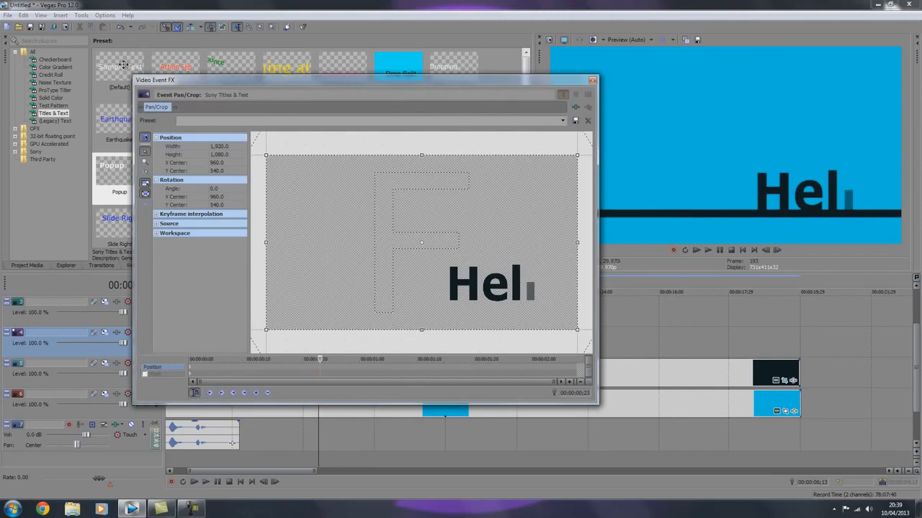
{"action": "left_click_drag", "start_coordinate": [321, 358], "coordinate": [262, 358]}
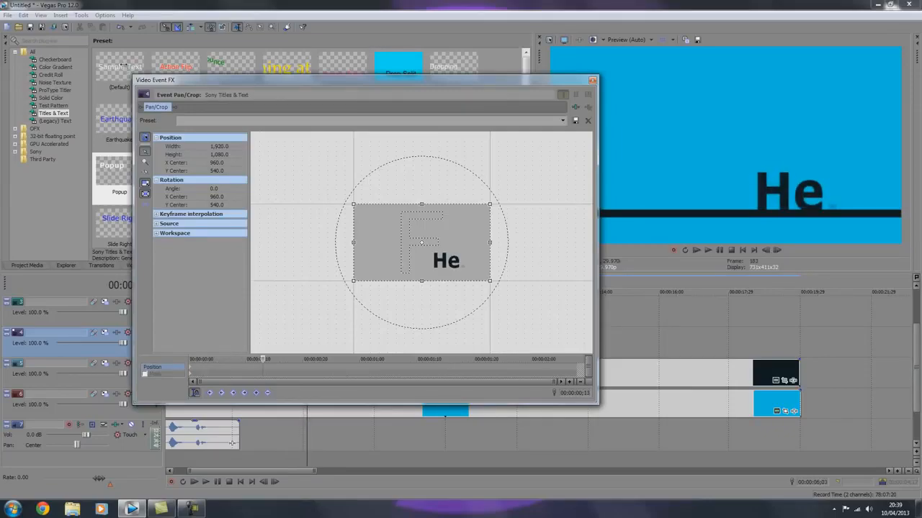
{"action": "left_click_drag", "start_coordinate": [262, 358], "coordinate": [190, 358]}
{"action": "left_click_drag", "start_coordinate": [439, 262], "coordinate": [557, 262]}
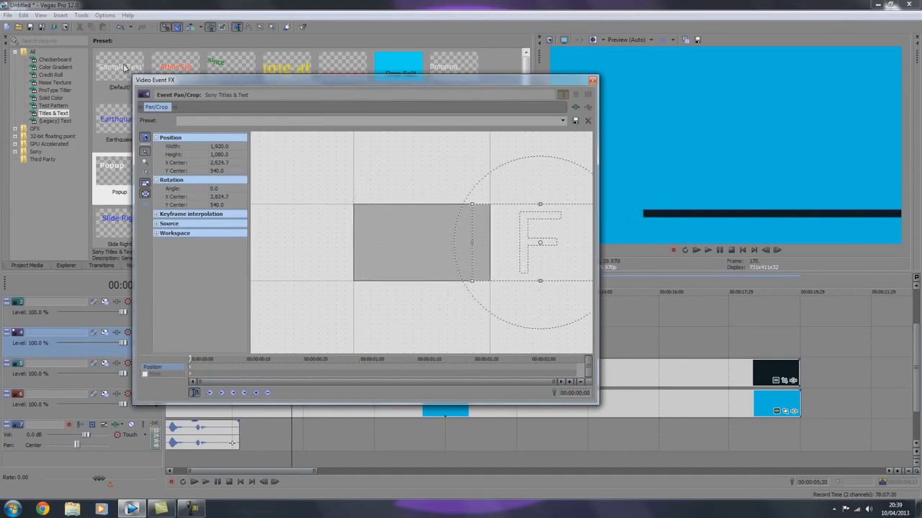
{"action": "key", "text": "space"}
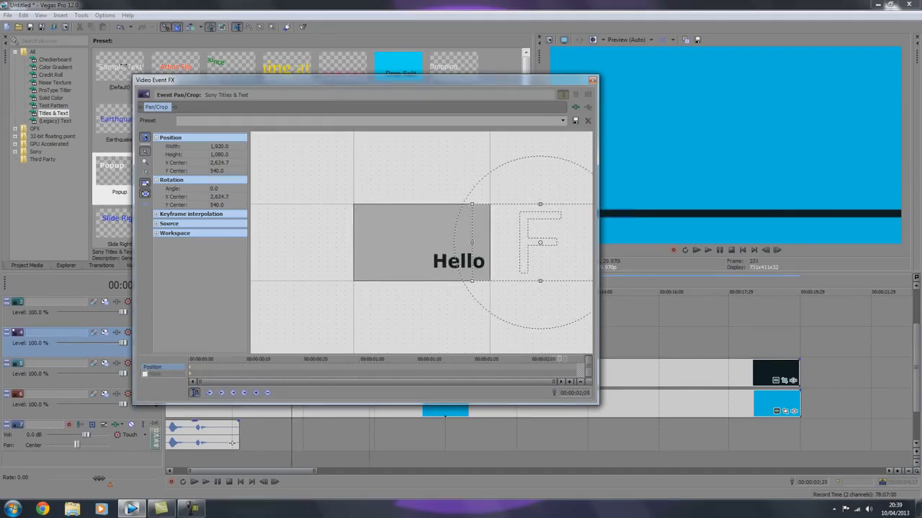
{"action": "right_click", "coordinate": [504, 276]}
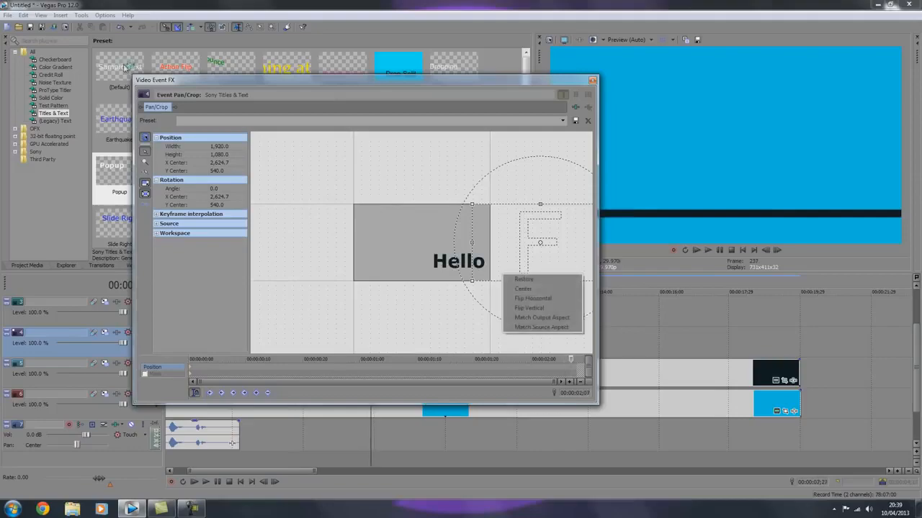
{"action": "left_click", "coordinate": [514, 278]}
{"action": "left_click_drag", "start_coordinate": [421, 242], "coordinate": [561, 242]}
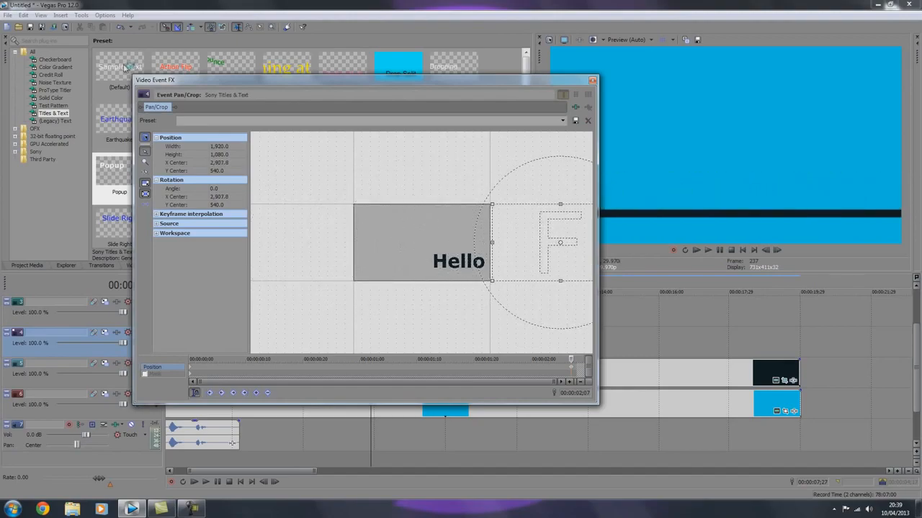
- Close the Event Pan/Crop settings and preview the Hello clip's pan animation
{"action": "key", "text": "alt+F4"}
{"action": "key", "text": "space"}
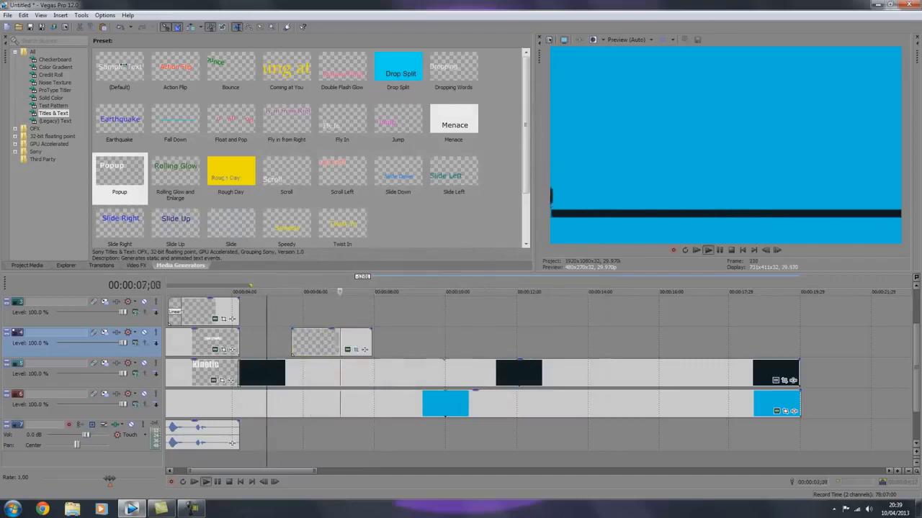
{"action": "key", "text": "space"}
- Try restoring the Hello clip's framing at 00:00:00;23 and at 00:00:02;07, undoing the changes each time
{"action": "left_click", "coordinate": [319, 342]}
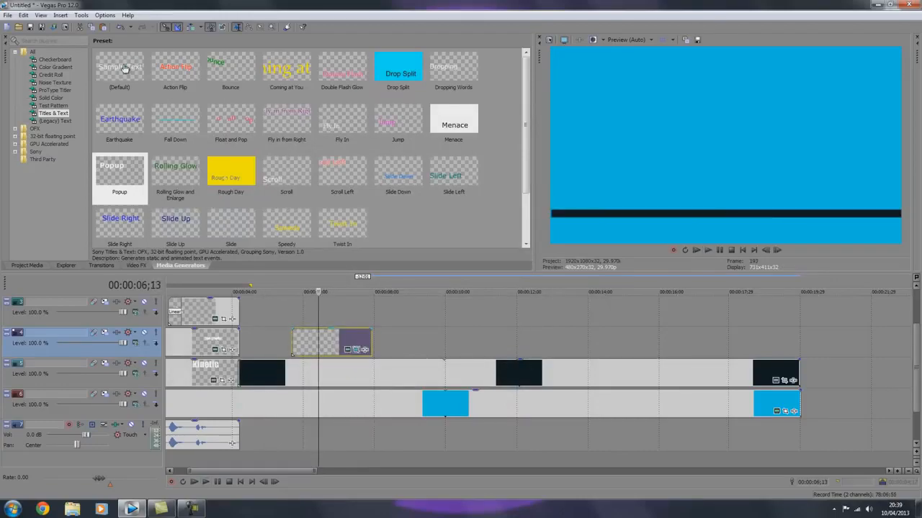
{"action": "left_click", "coordinate": [347, 350]}
{"action": "right_click", "coordinate": [464, 270]}
{"action": "left_click", "coordinate": [485, 276]}
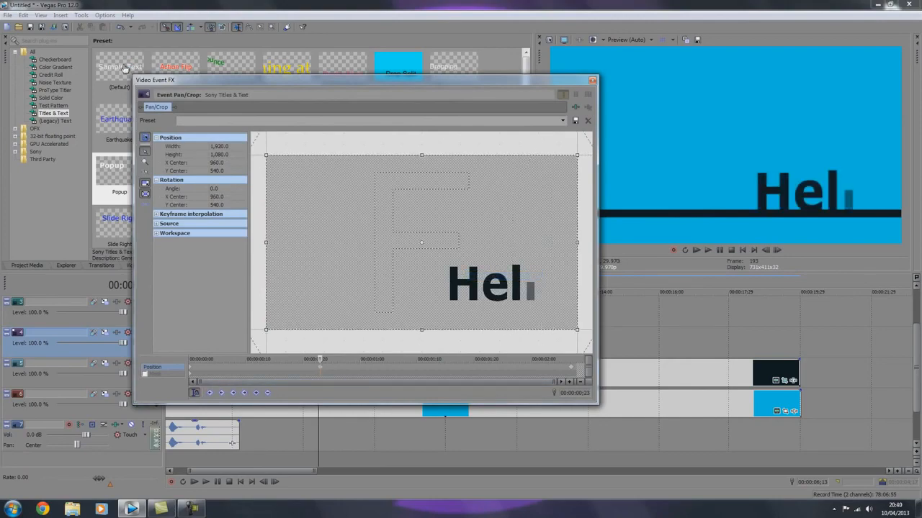
{"action": "key", "text": "ctrl+z"}
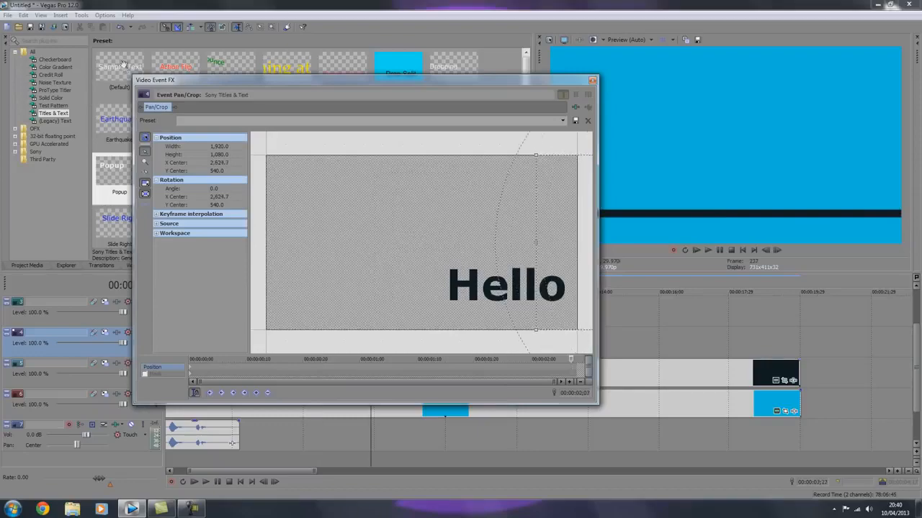
{"action": "right_click", "coordinate": [448, 281]}
{"action": "left_click", "coordinate": [474, 289]}
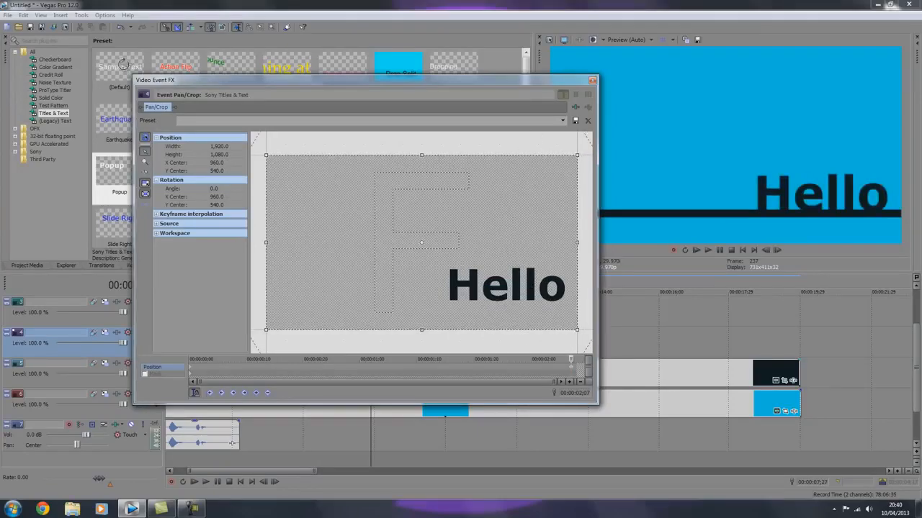
{"action": "key", "text": "ctrl+z"}
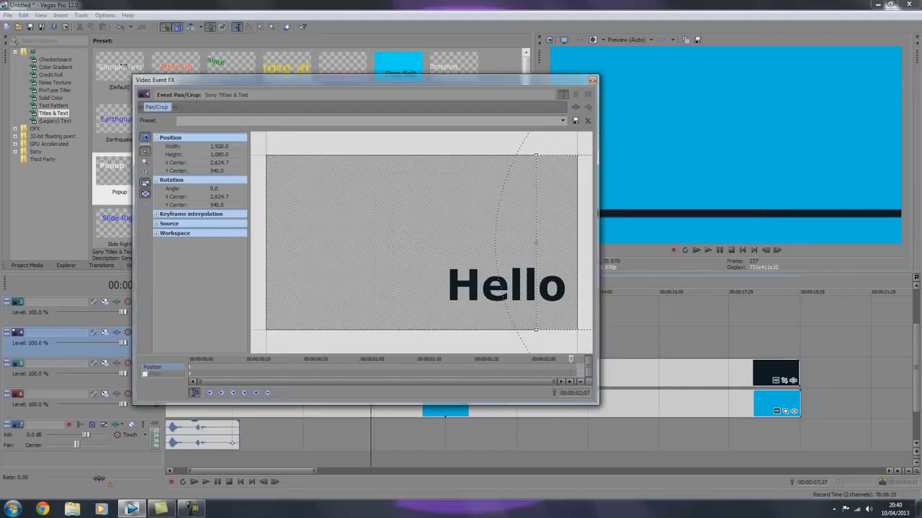
- Restore the Hello clip's framing at 00:00:00;00, and keyframe X Center from -1,012.0 there to 2,880.3 at 00:00:02;07
{"action": "key", "text": "Home"}
{"action": "right_click", "coordinate": [410, 281]}
{"action": "left_click", "coordinate": [432, 289]}
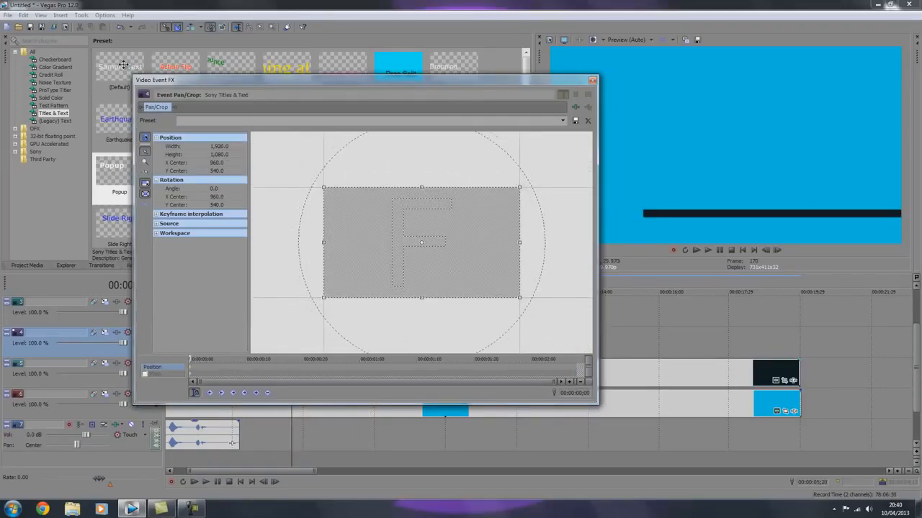
{"action": "key", "text": "space"}
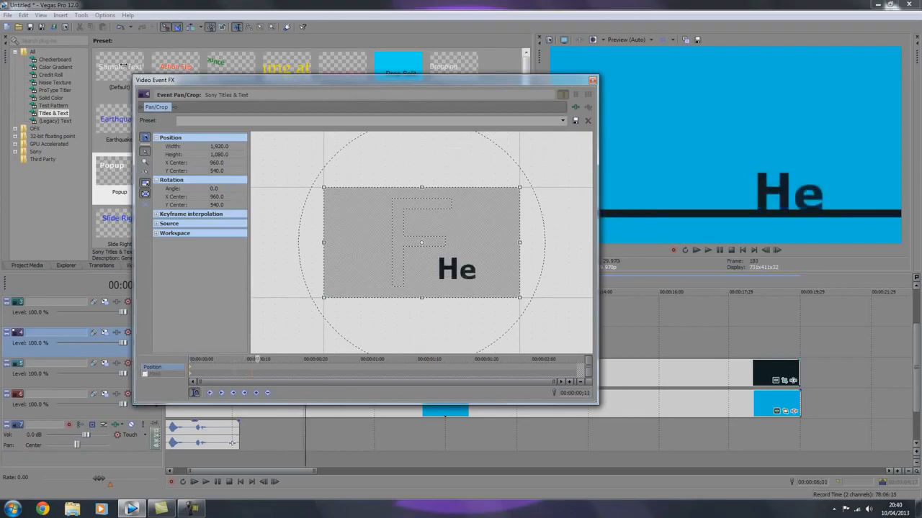
{"action": "key", "text": "space"}
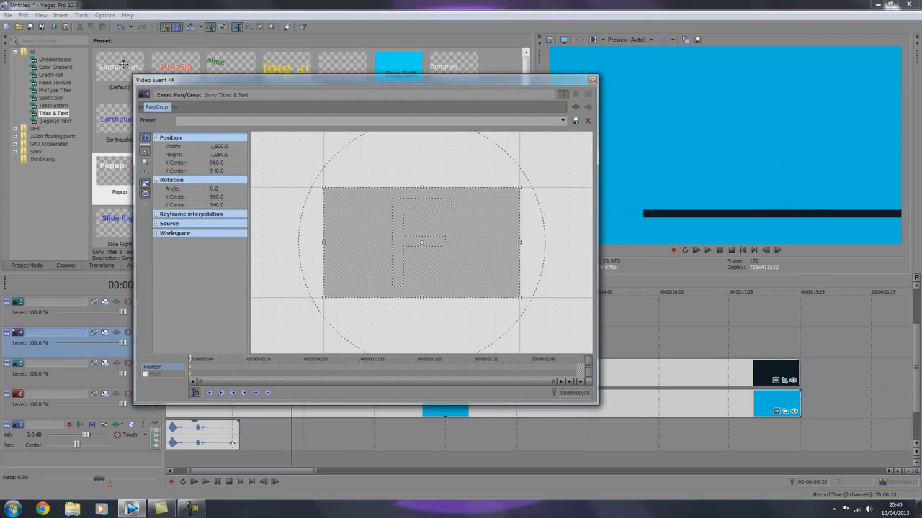
{"action": "left_click_drag", "start_coordinate": [446, 252], "coordinate": [245, 252]}
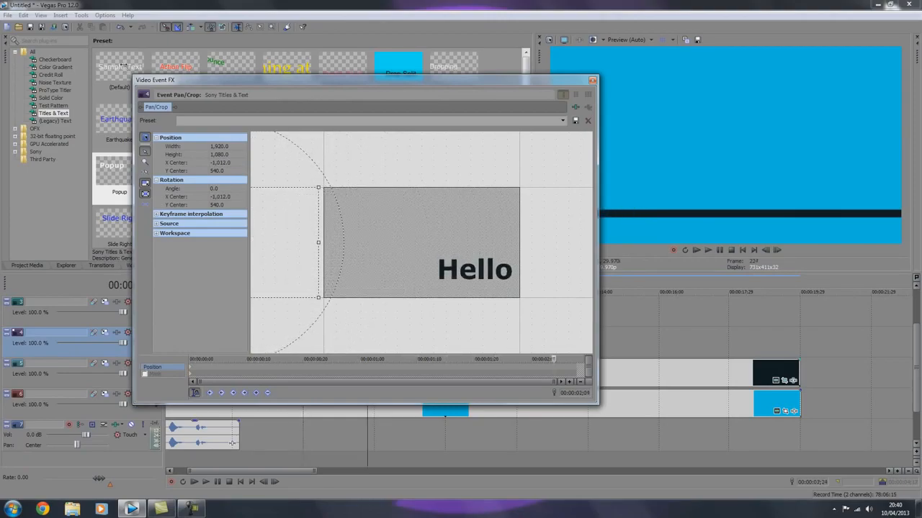
{"action": "left_click_drag", "start_coordinate": [285, 248], "coordinate": [681, 248]}
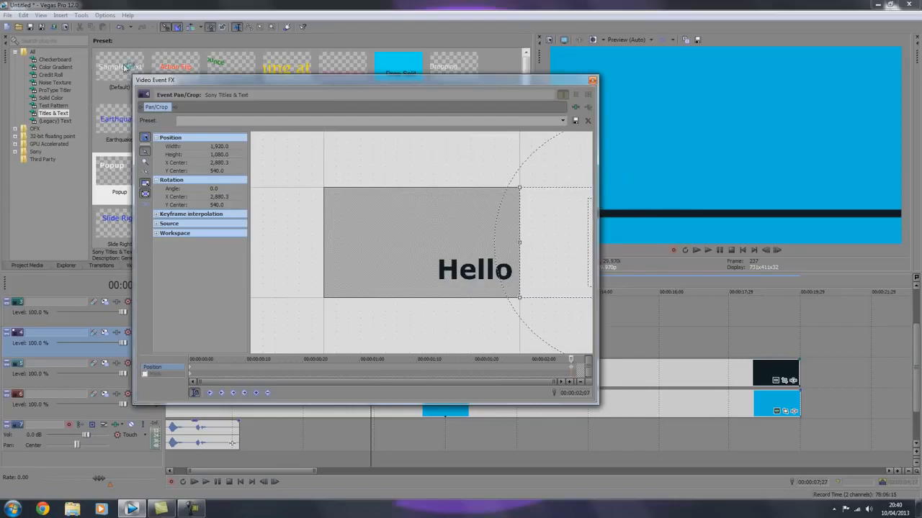
- Close the Event Pan/Crop settings, preview the Hello text sliding along the bar, and stop playback
{"action": "left_click", "coordinate": [592, 80]}
{"action": "left_click", "coordinate": [266, 342]}
{"action": "key", "text": "space"}
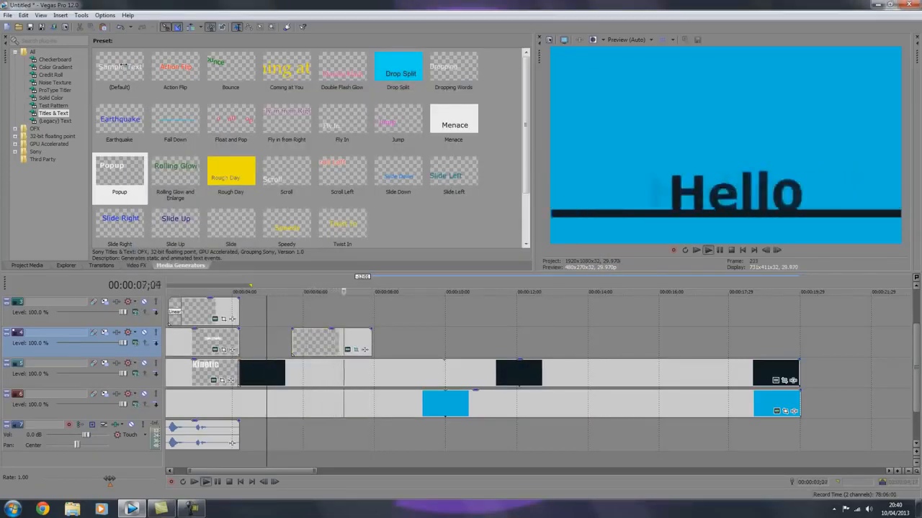
{"action": "key", "text": "Return"}
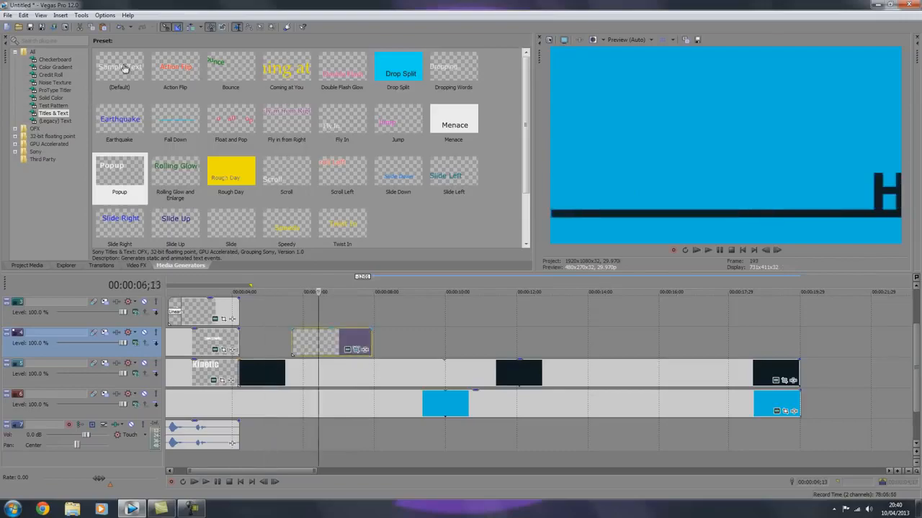
- Shift the Hello clip's pan/crop framing to an X Center of about -342.9 at 00:00:00;01
{"action": "left_click", "coordinate": [357, 350]}
{"action": "left_click_drag", "start_coordinate": [319, 359], "coordinate": [193, 359]}
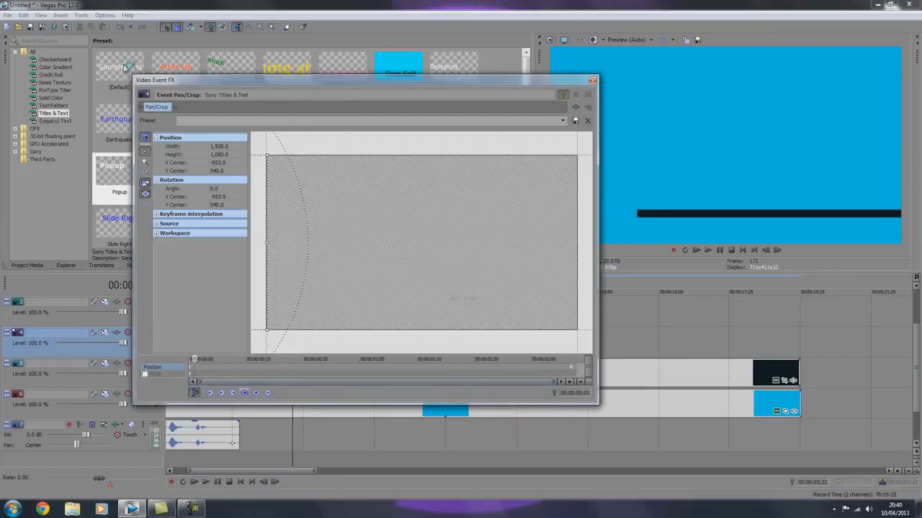
{"action": "left_click_drag", "start_coordinate": [259, 243], "coordinate": [366, 243]}
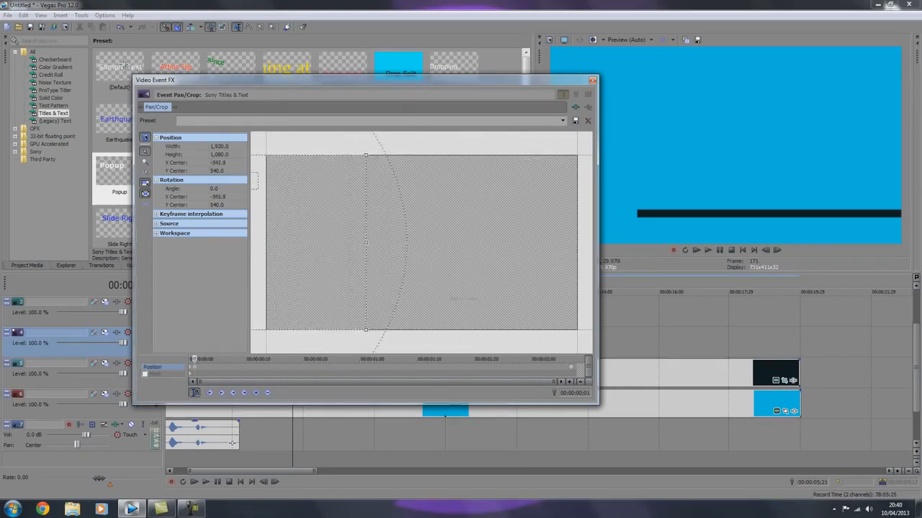
- Preview the dark bar and the Hello text's slide along it, and stop playback
{"action": "key", "text": "space"}
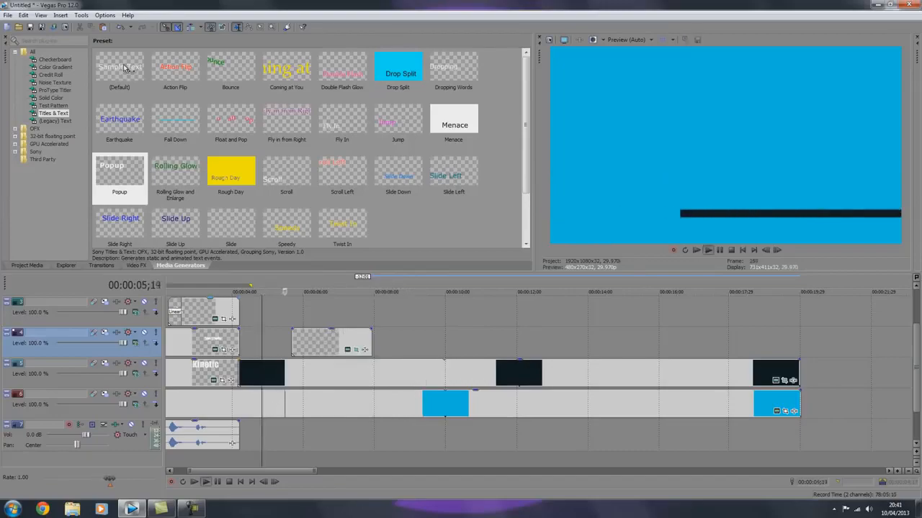
{"action": "key", "text": "space"}
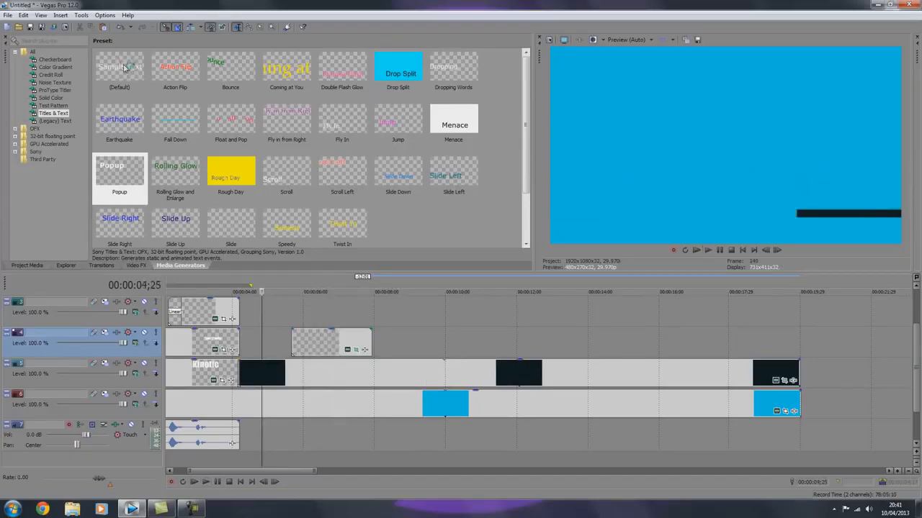
{"action": "key", "text": "space"}
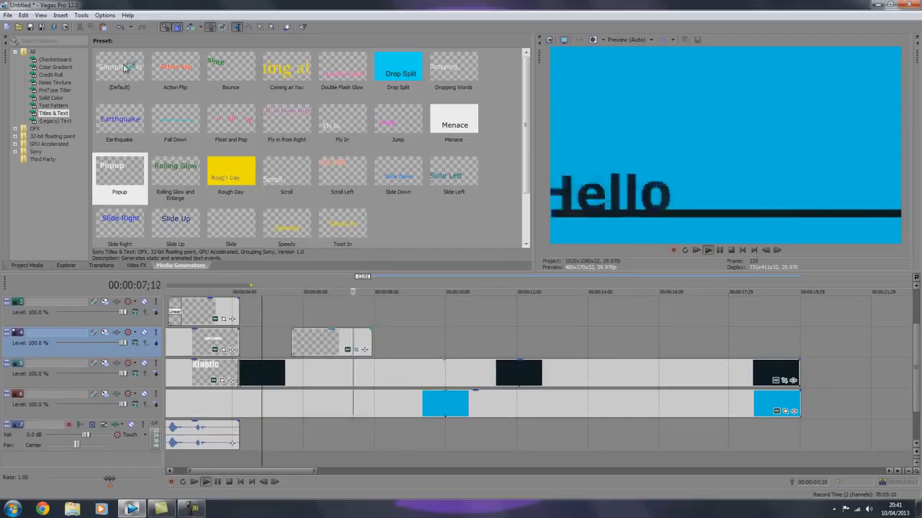
{"action": "key", "text": "space"}
- Mask a large circle in the upper-left area of the dark bar clip's frame at 00:00:04;02 of the clip
{"action": "left_click", "coordinate": [382, 373]}
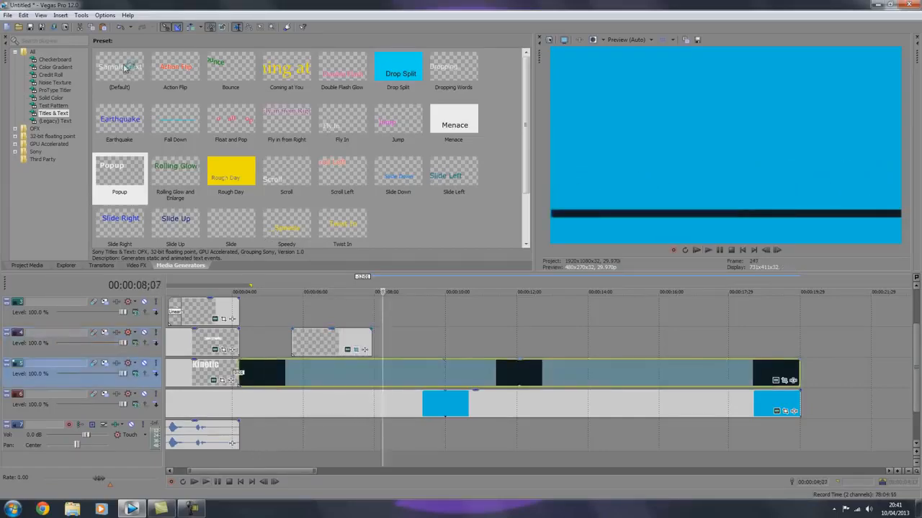
{"action": "left_click", "coordinate": [776, 380]}
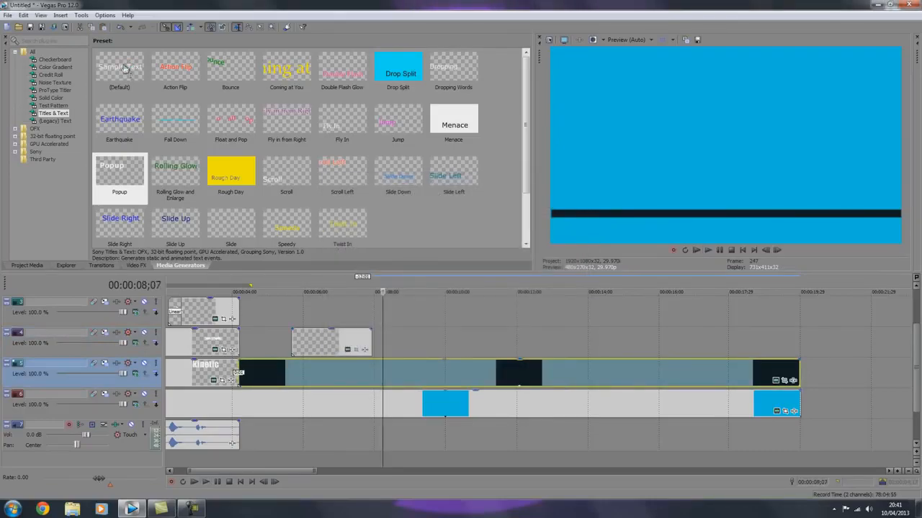
{"action": "left_click", "coordinate": [785, 380]}
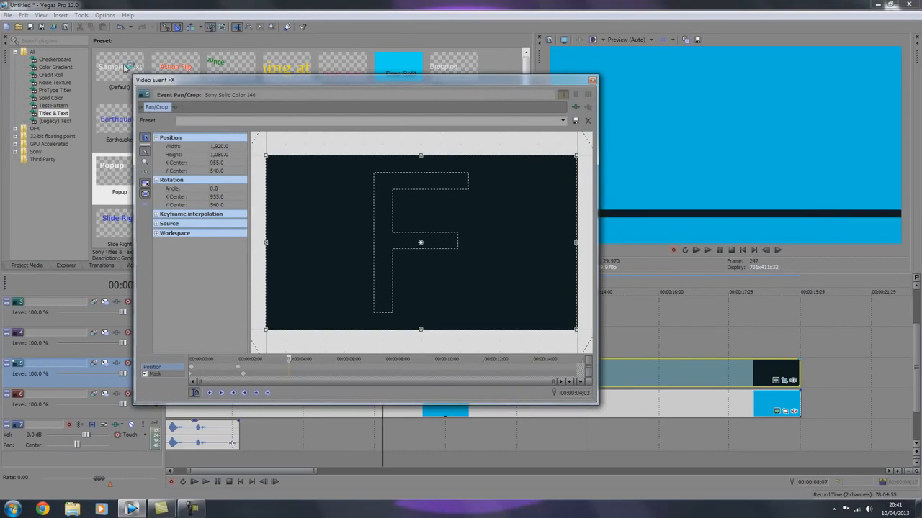
{"action": "left_click", "coordinate": [156, 373]}
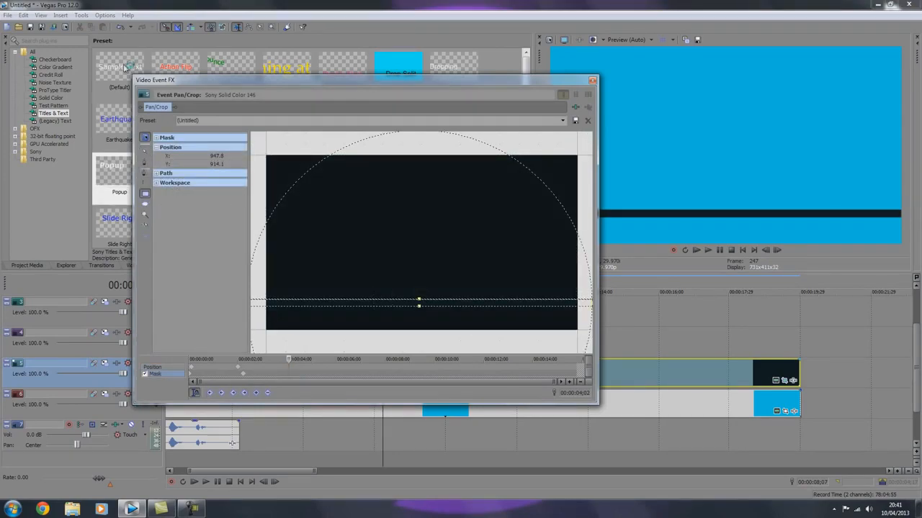
{"action": "left_click", "coordinate": [145, 205]}
{"action": "mouse_move", "coordinate": [259, 216]}
{"action": "left_mouse_down"}
{"action": "mouse_move", "coordinate": [286, 179]}
{"action": "mouse_move", "coordinate": [399, 122]}
{"action": "left_mouse_up"}
{"action": "key", "text": "ctrl+z"}
{"action": "mouse_move", "coordinate": [276, 168]}
{"action": "left_mouse_down"}
{"action": "mouse_move", "coordinate": [387, 234]}
{"action": "mouse_move", "coordinate": [372, 265]}
{"action": "left_mouse_up"}
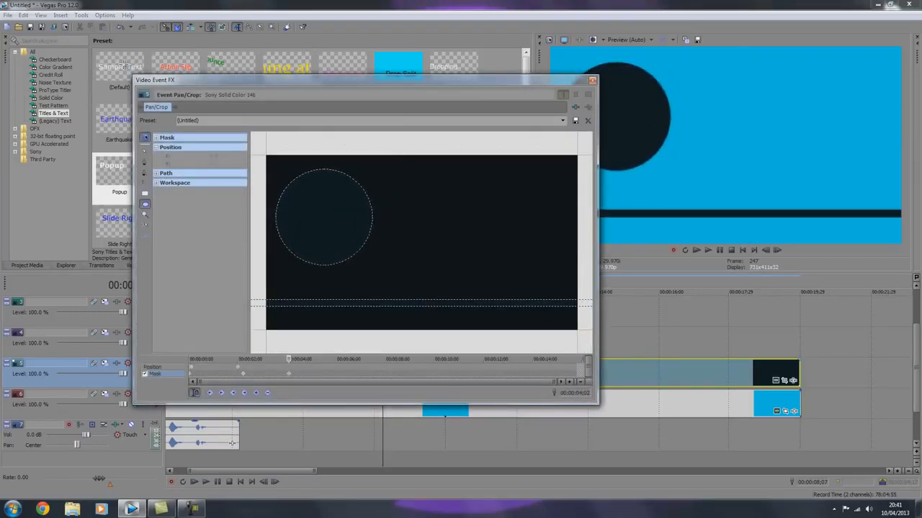
- Try shifting the dark bar clip's framing horizontally, undo the shift, and close the Event Pan/Crop settings
{"action": "left_click", "coordinate": [145, 162]}
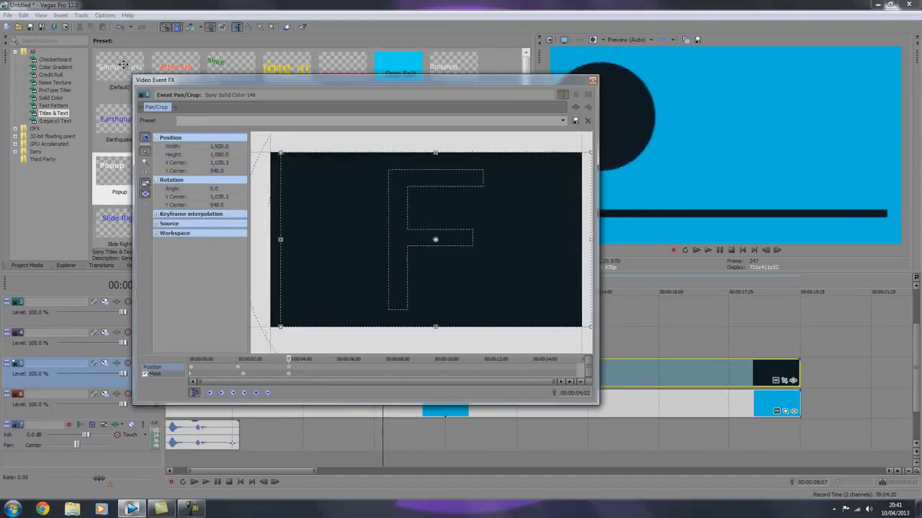
{"action": "key", "text": "ctrl+z"}
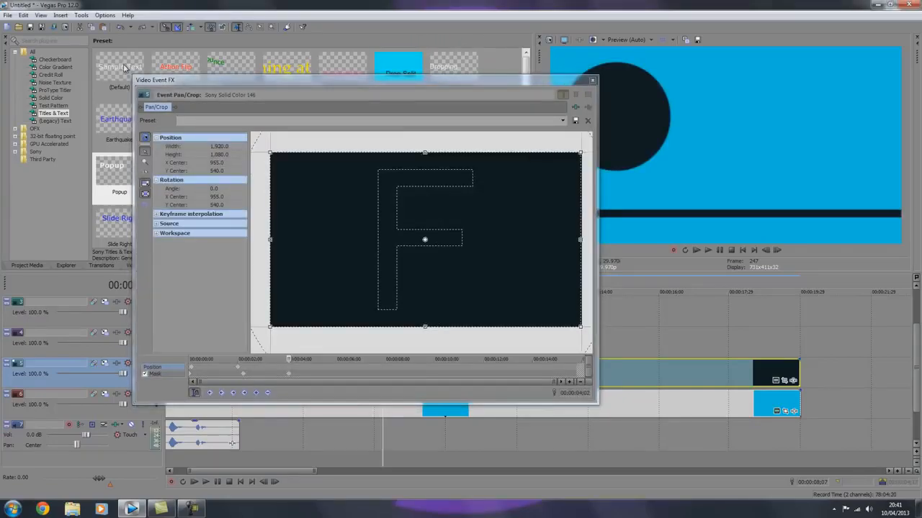
{"action": "left_click", "coordinate": [592, 80]}
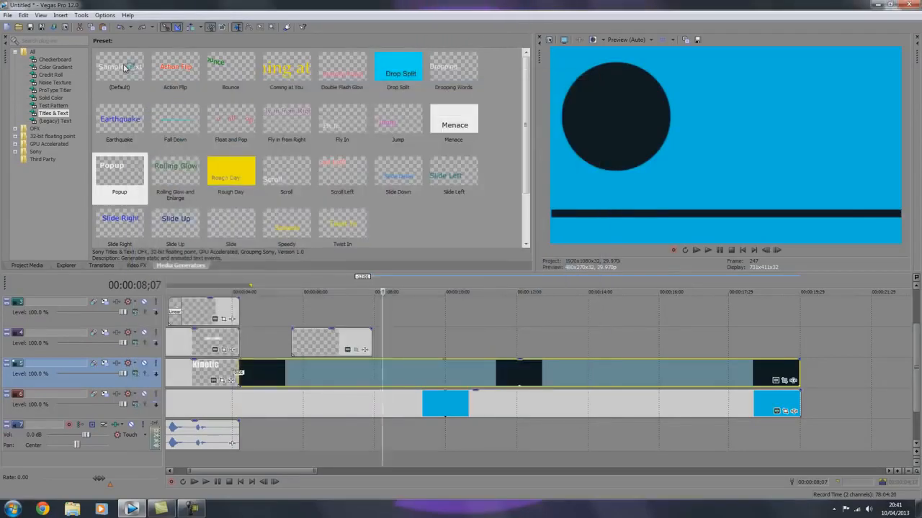
- Preview the kinetic typography sequence from the start of the project, and stop playback
{"action": "left_click_drag", "start_coordinate": [249, 471], "coordinate": [232, 471]}
{"action": "left_click", "coordinate": [240, 482]}
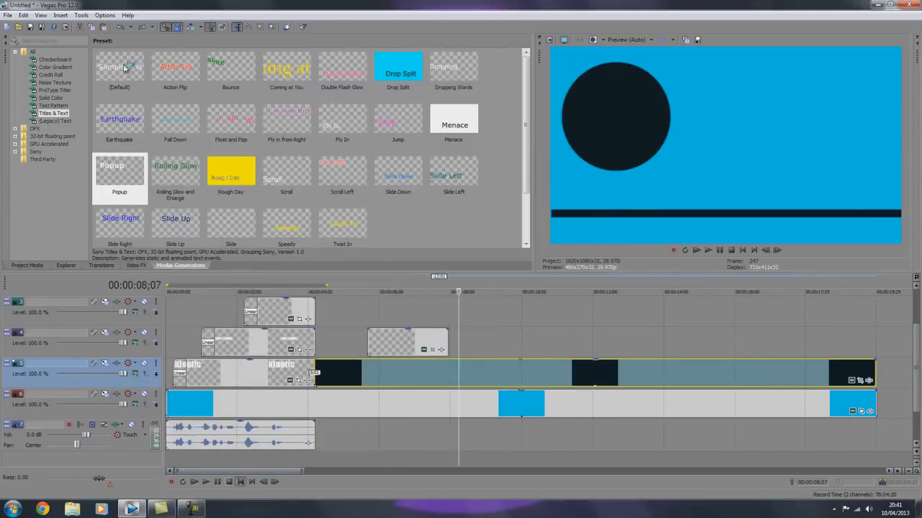
{"action": "left_click", "coordinate": [206, 482]}
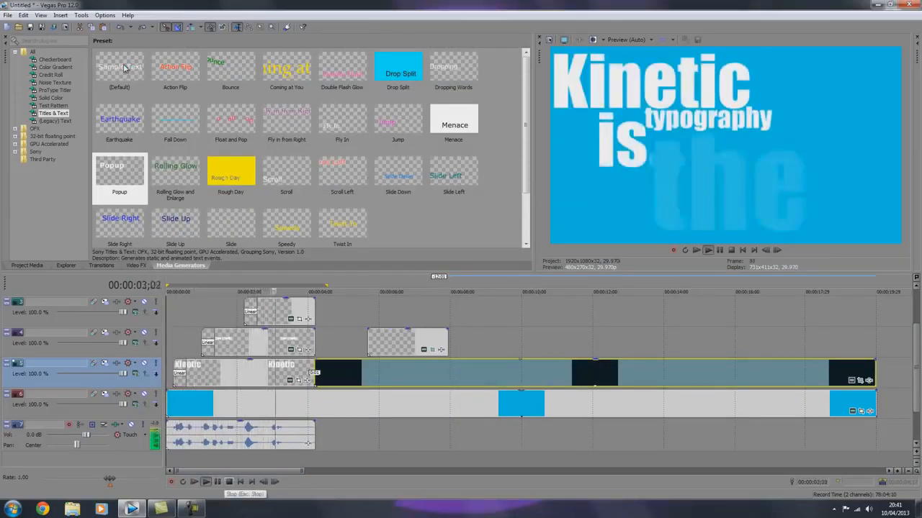
{"action": "left_click", "coordinate": [229, 481]}
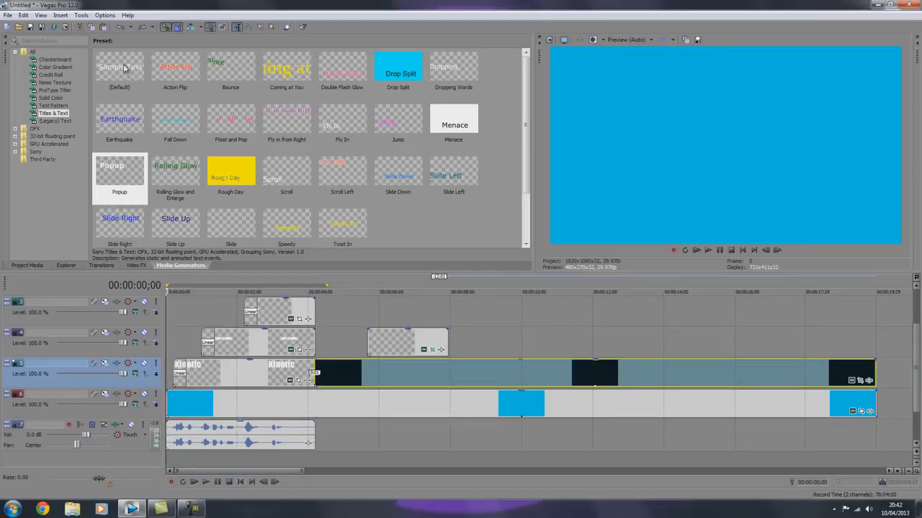
{"action": "key", "text": "alt+f"}
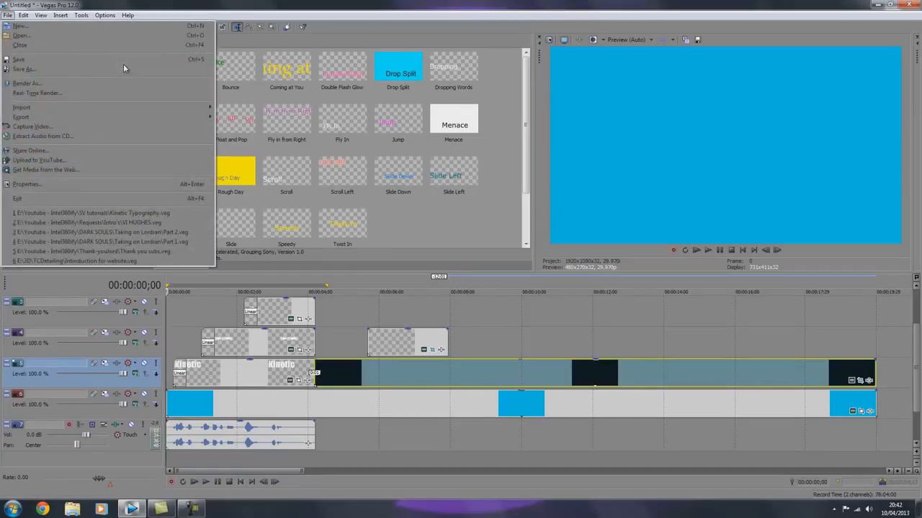
{"action": "key", "text": "Escape"}
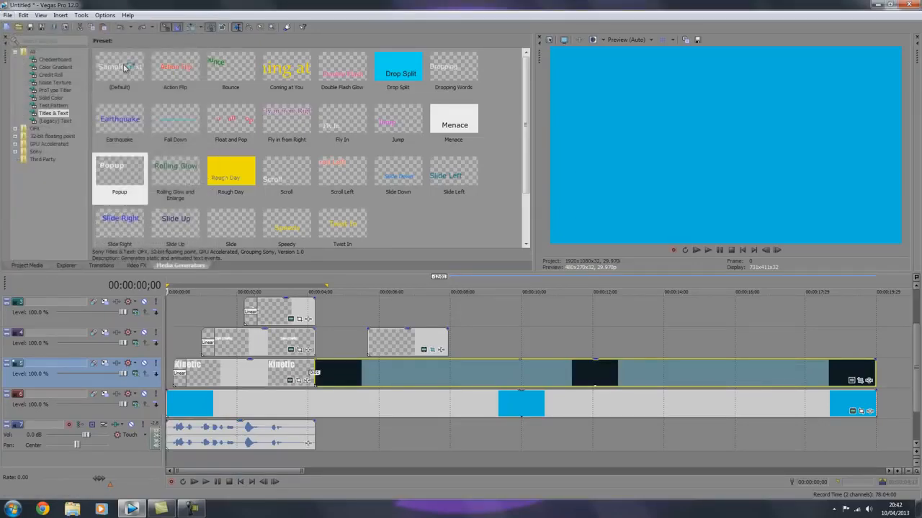